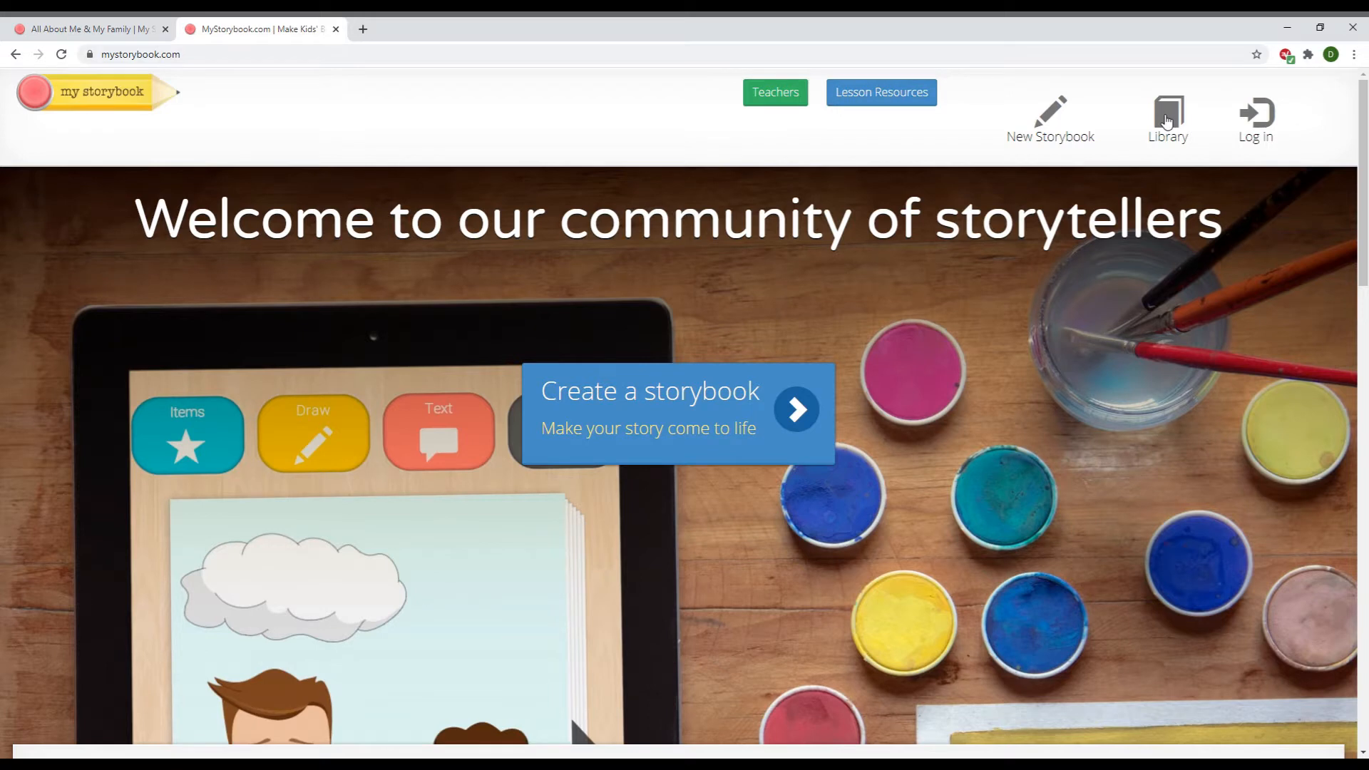
# Browse the storybook Library, return home, and create a new storybook titled My First Storybook
pyautogui.click(1167, 120)
pyautogui.scroll(-4, 1047, 304)
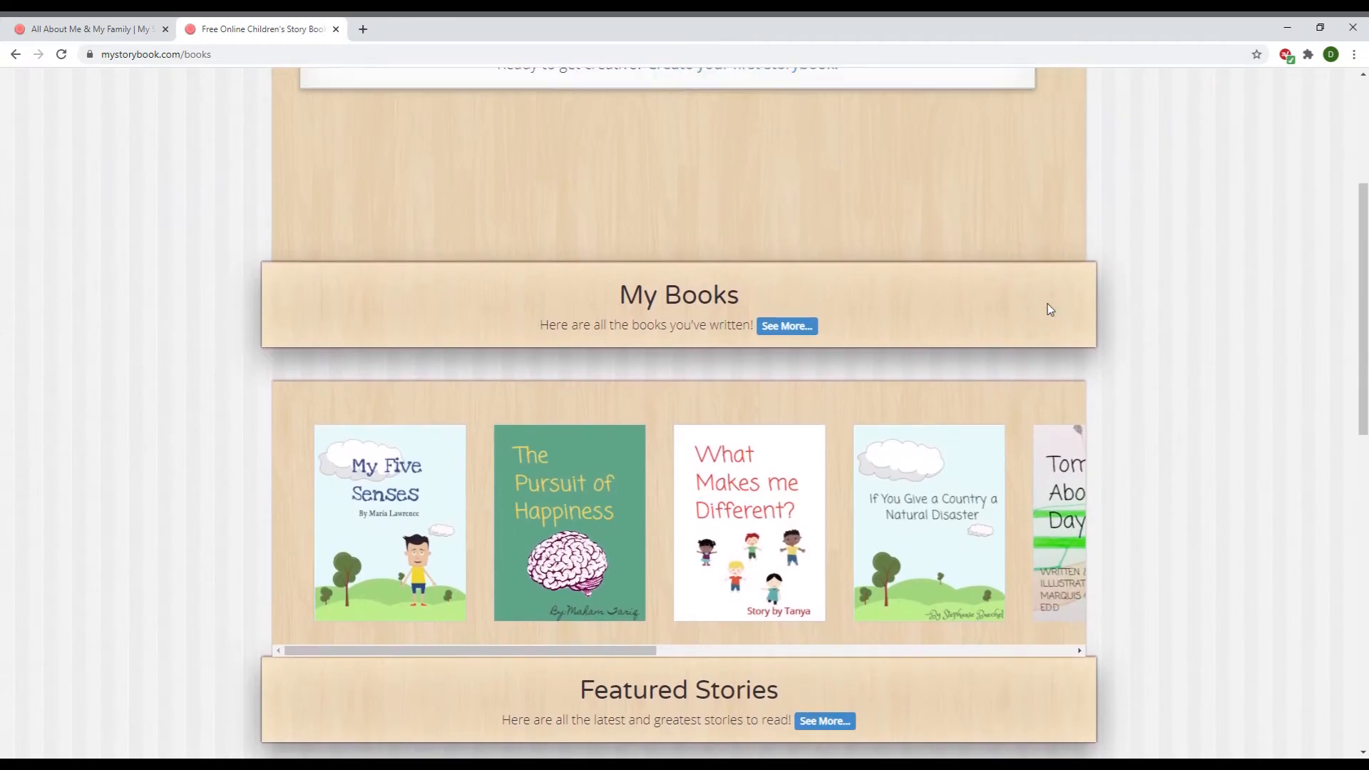
pyautogui.scroll(4, 1050, 309)
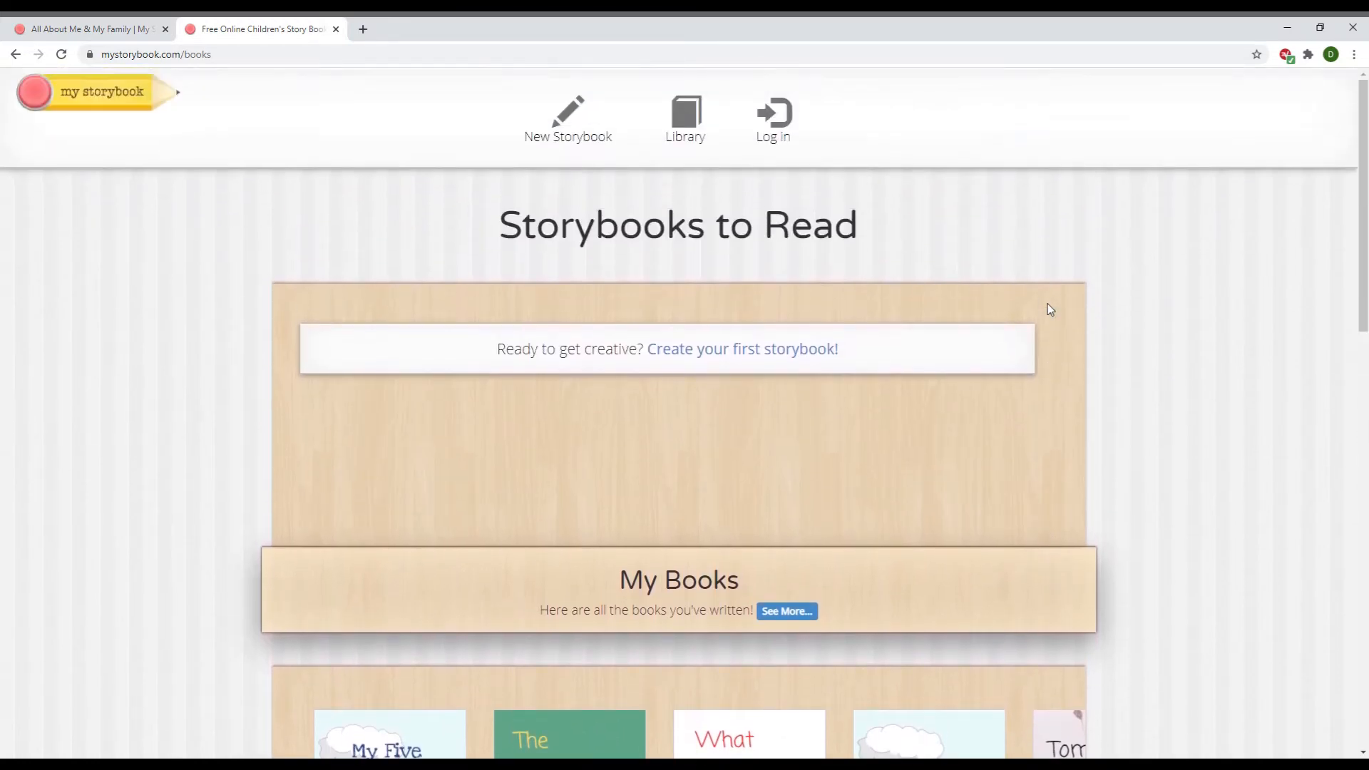
pyautogui.click(141, 104)
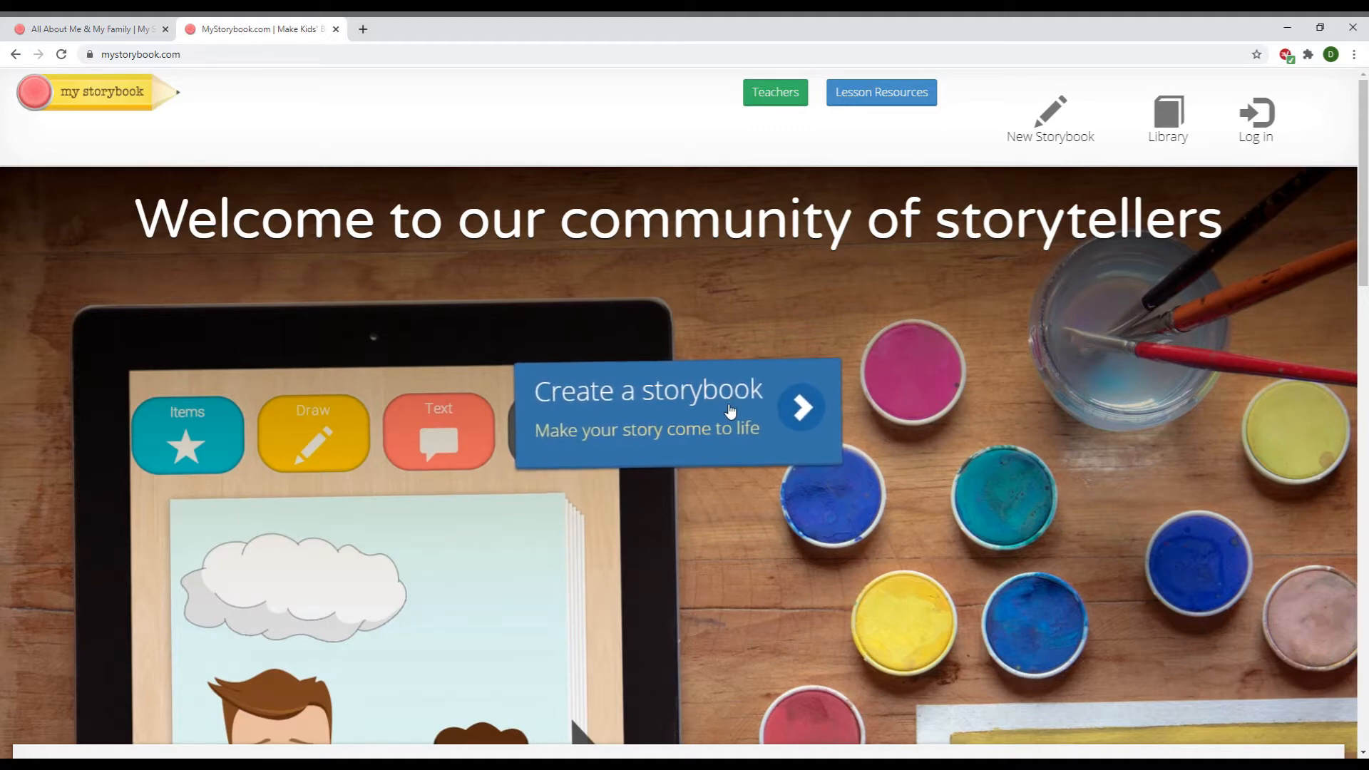
pyautogui.click(730, 410)
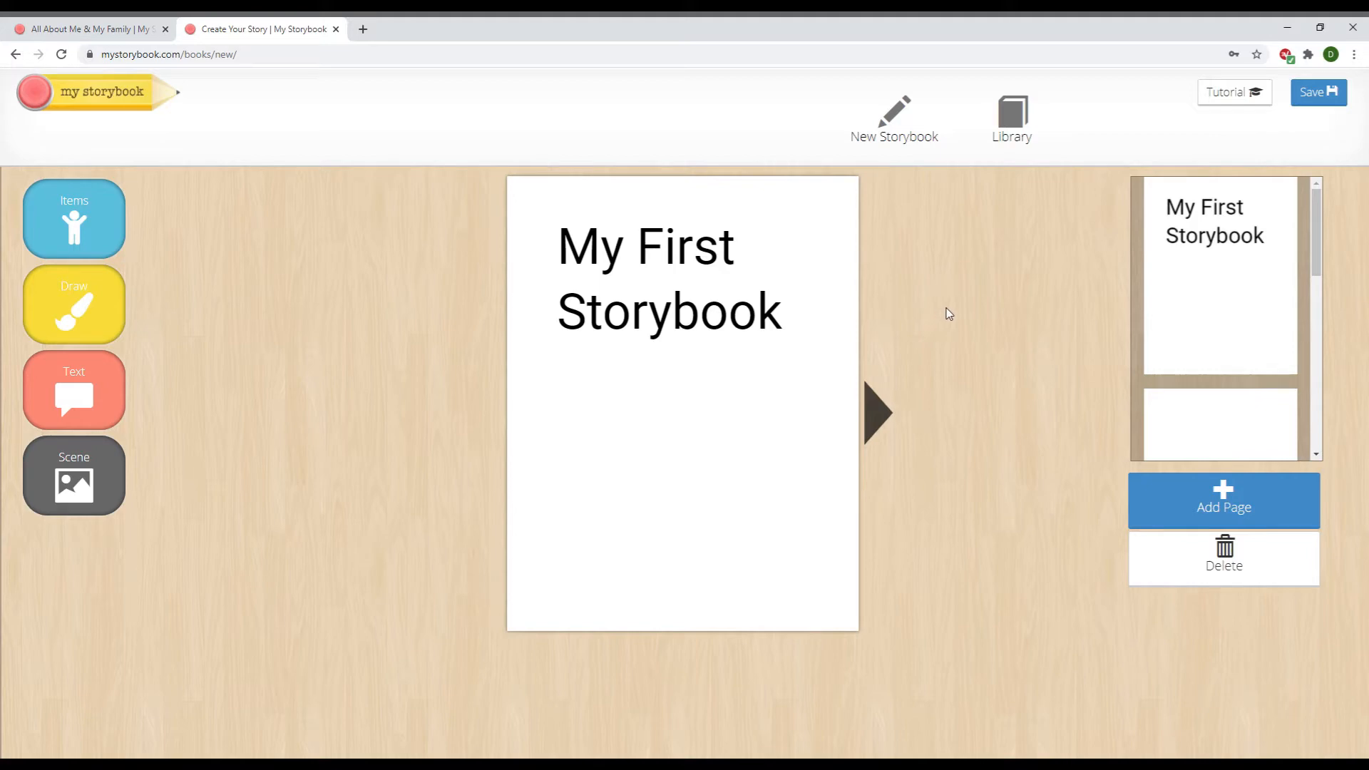
# Save the story under an Adult account with a username, then dismiss the save prompt
pyautogui.click(1318, 99)
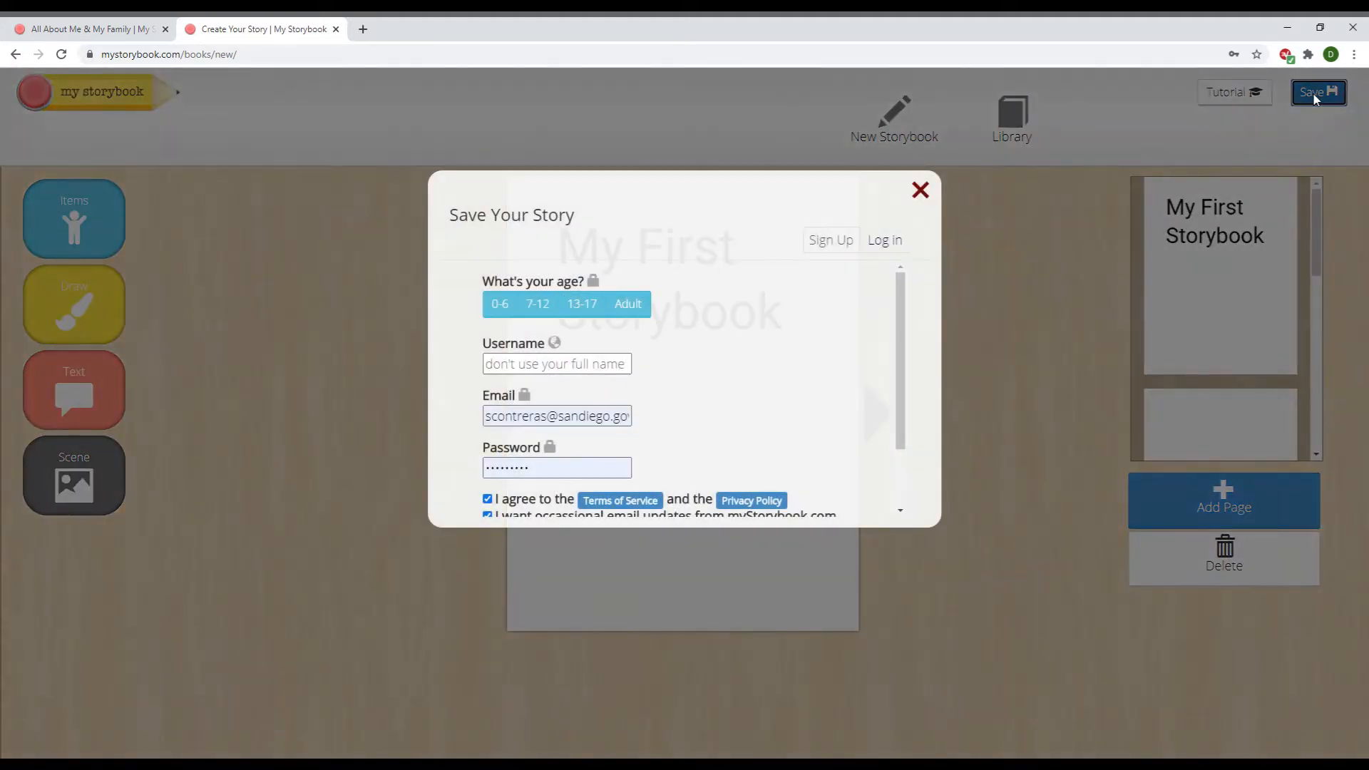
pyautogui.click(644, 305)
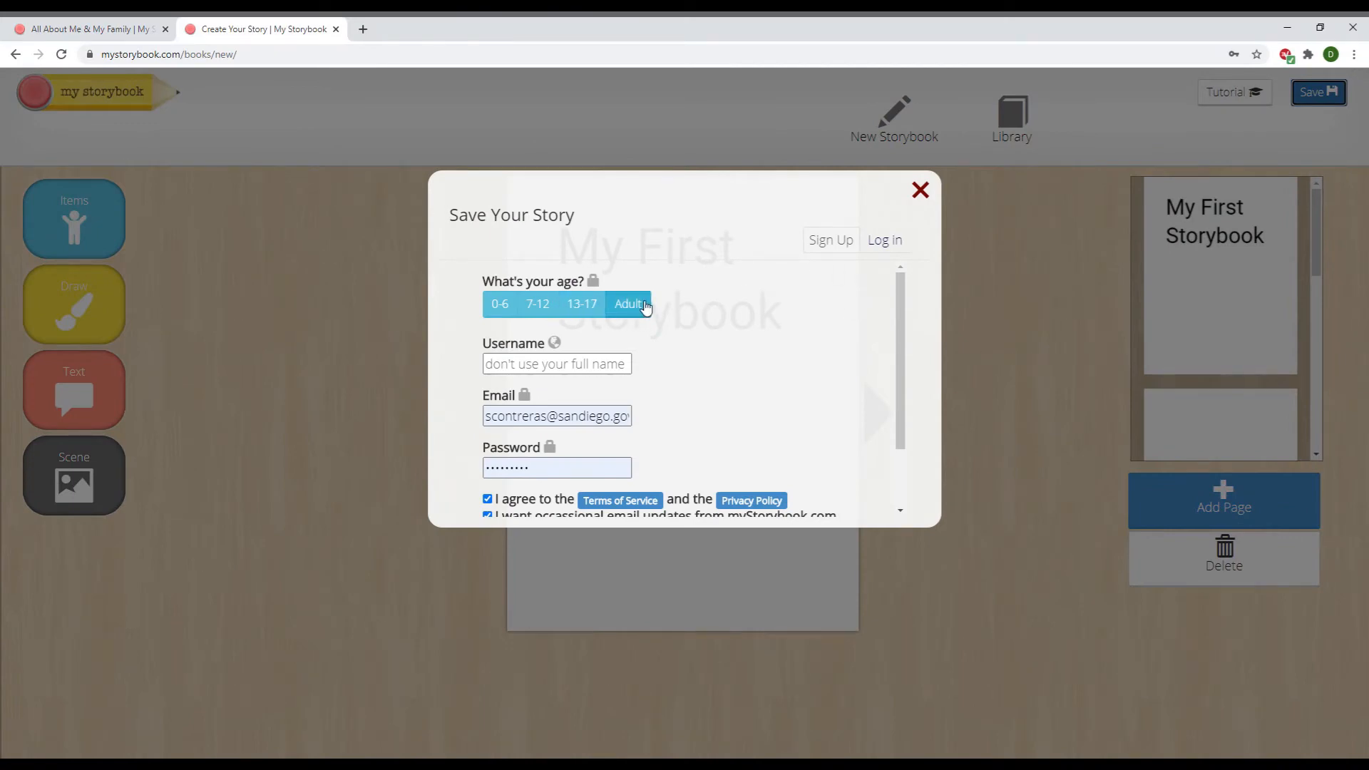
pyautogui.click(604, 369)
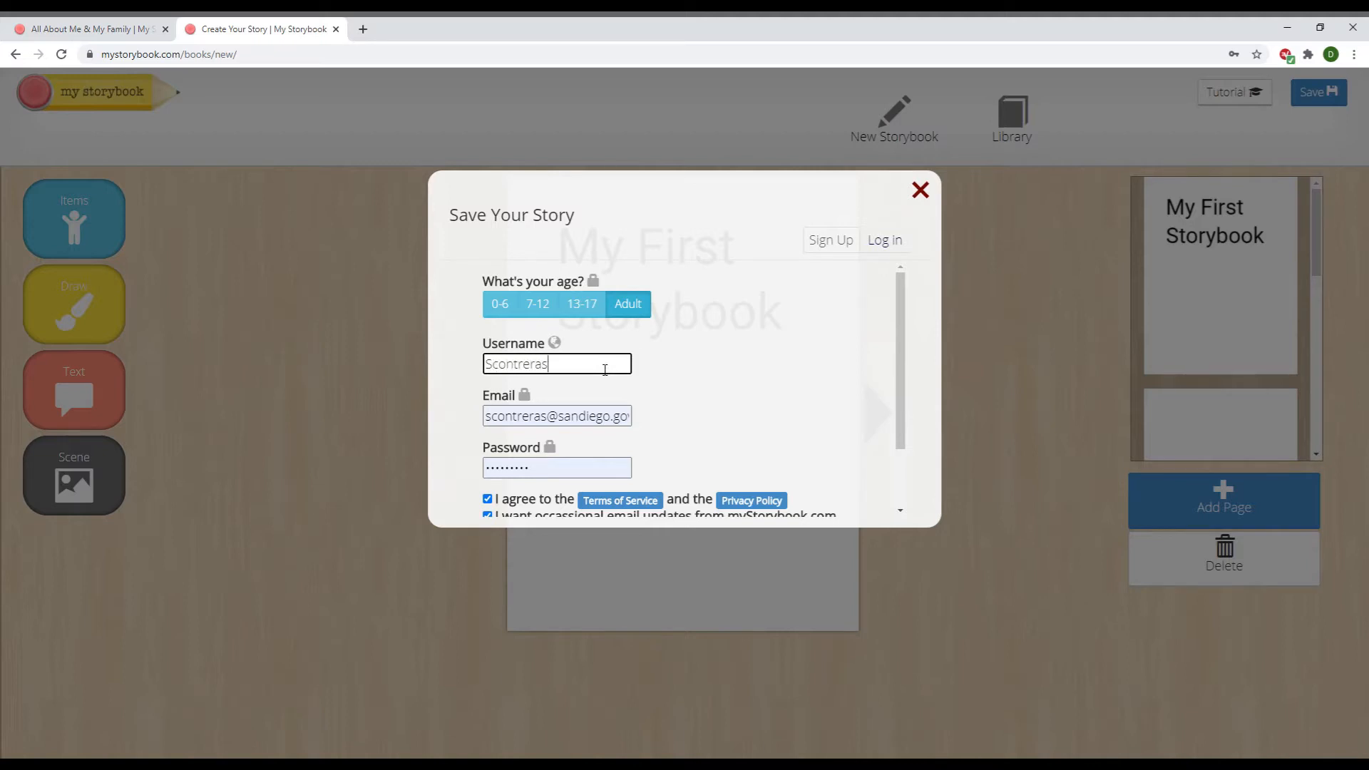
pyautogui.click(920, 189)
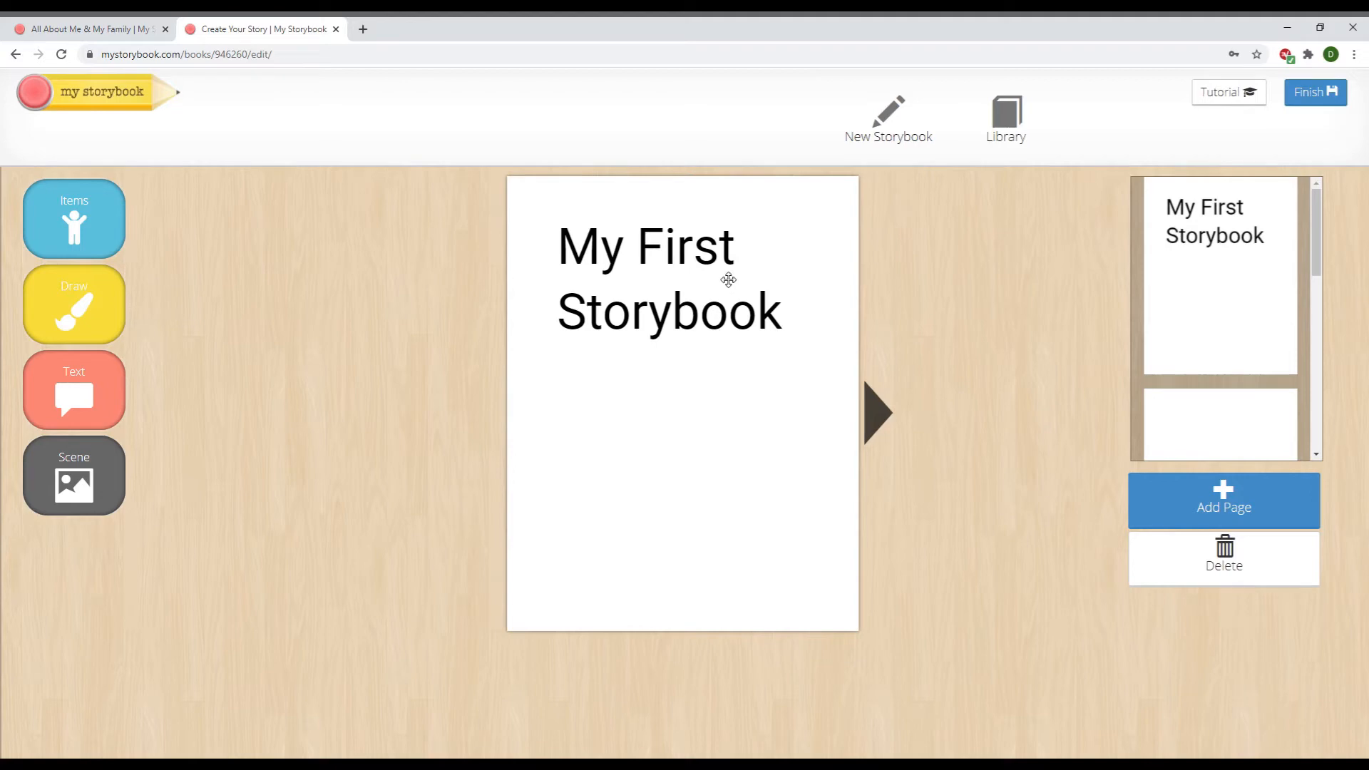
pyautogui.click(669, 288)
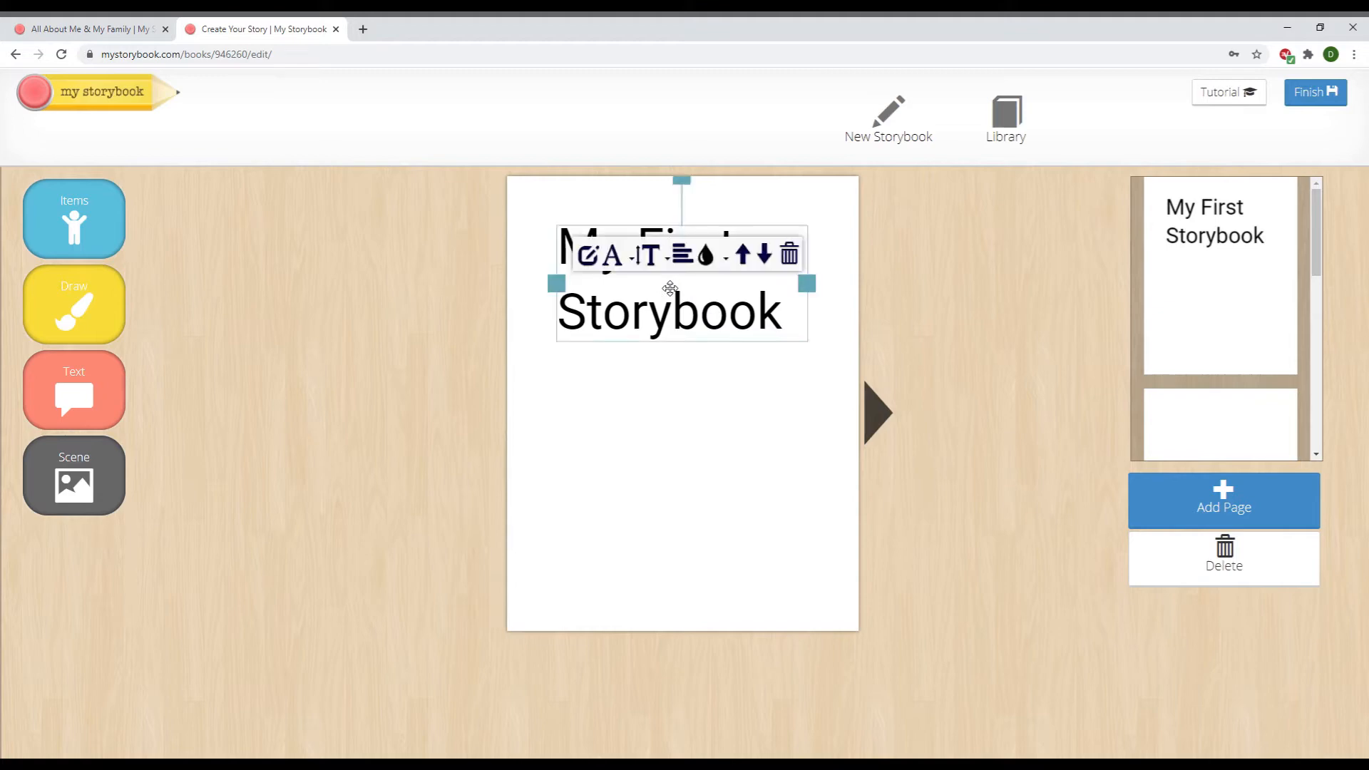
# Replace the cover title with 'All About Me & My Family' split over two lines
pyautogui.click(790, 329)
pyautogui.moveTo(791, 327); pyautogui.dragTo(586, 250)
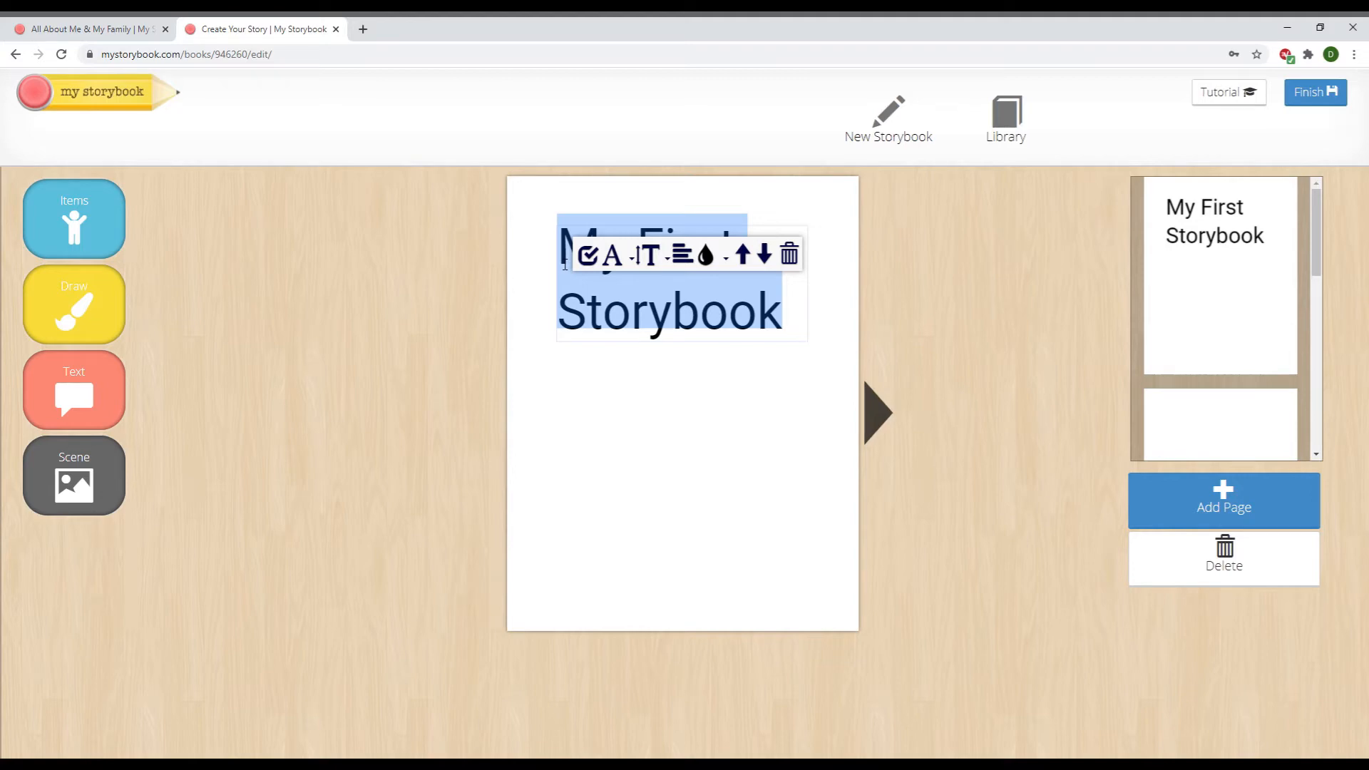
pyautogui.press('BackSpace')
pyautogui.write('A')
pyautogui.press('BackSpace')
pyautogui.press('BackSpace')
pyautogui.write('All')
pyautogui.write(' Al')
pyautogui.write('out')
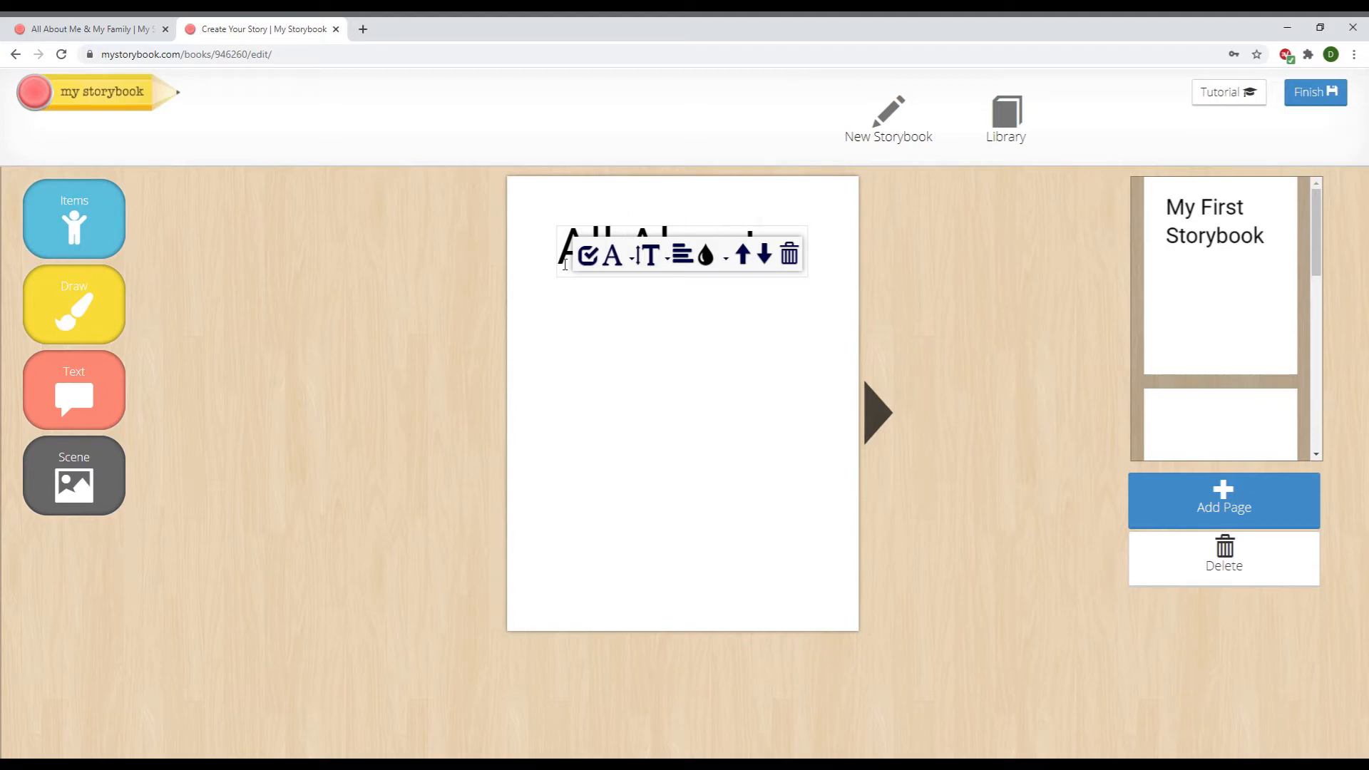
pyautogui.press('Return')
pyautogui.write('me')
pyautogui.press('BackSpace')
pyautogui.press('BackSpace')
pyautogui.press('BackSpace')
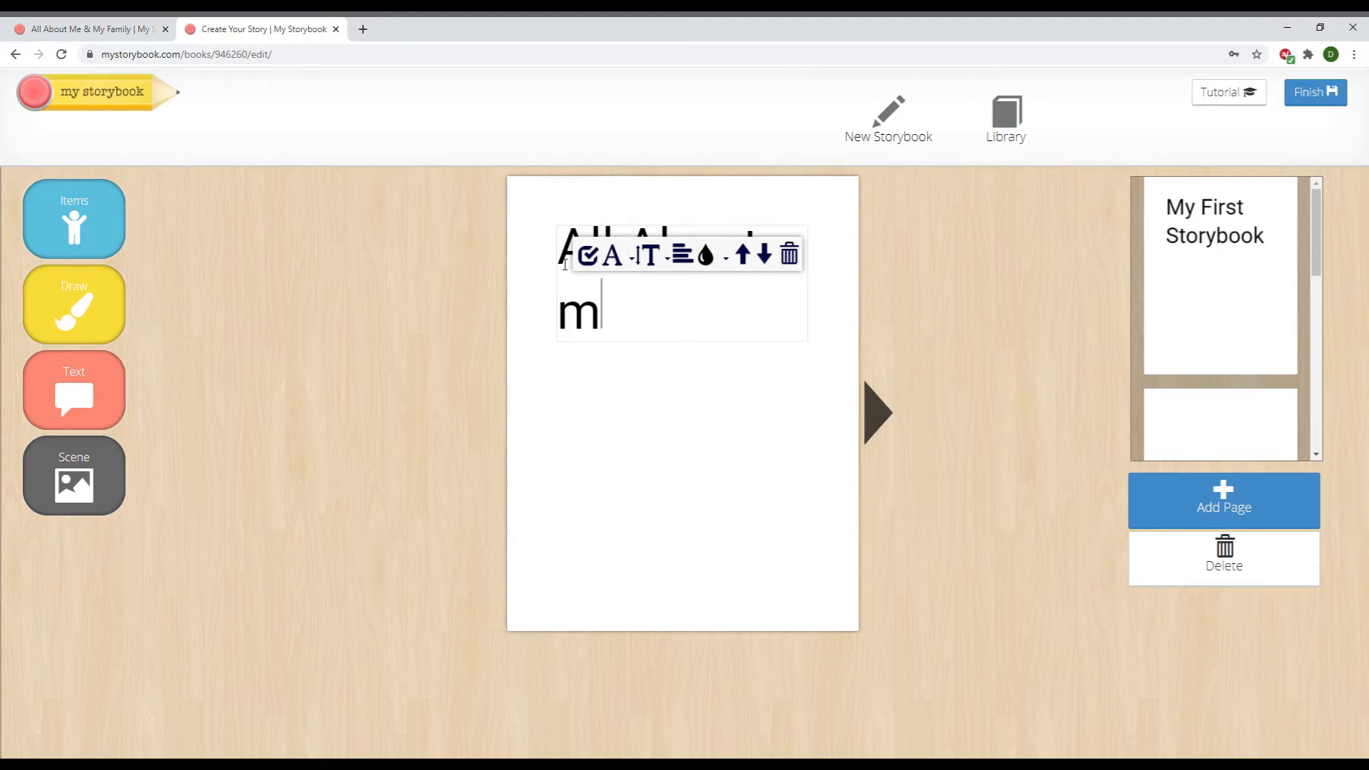
pyautogui.press('Return')
pyautogui.write('Me & ')
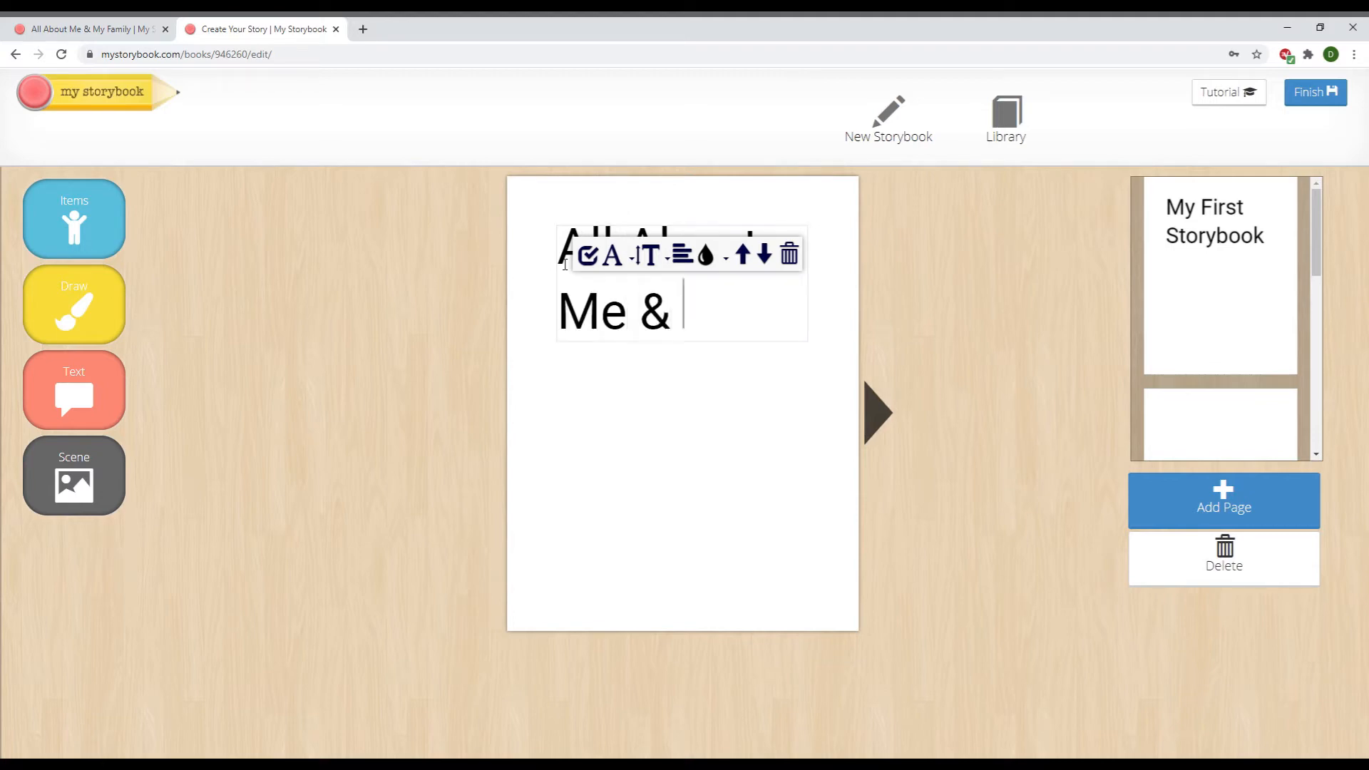
pyautogui.write('My Family')
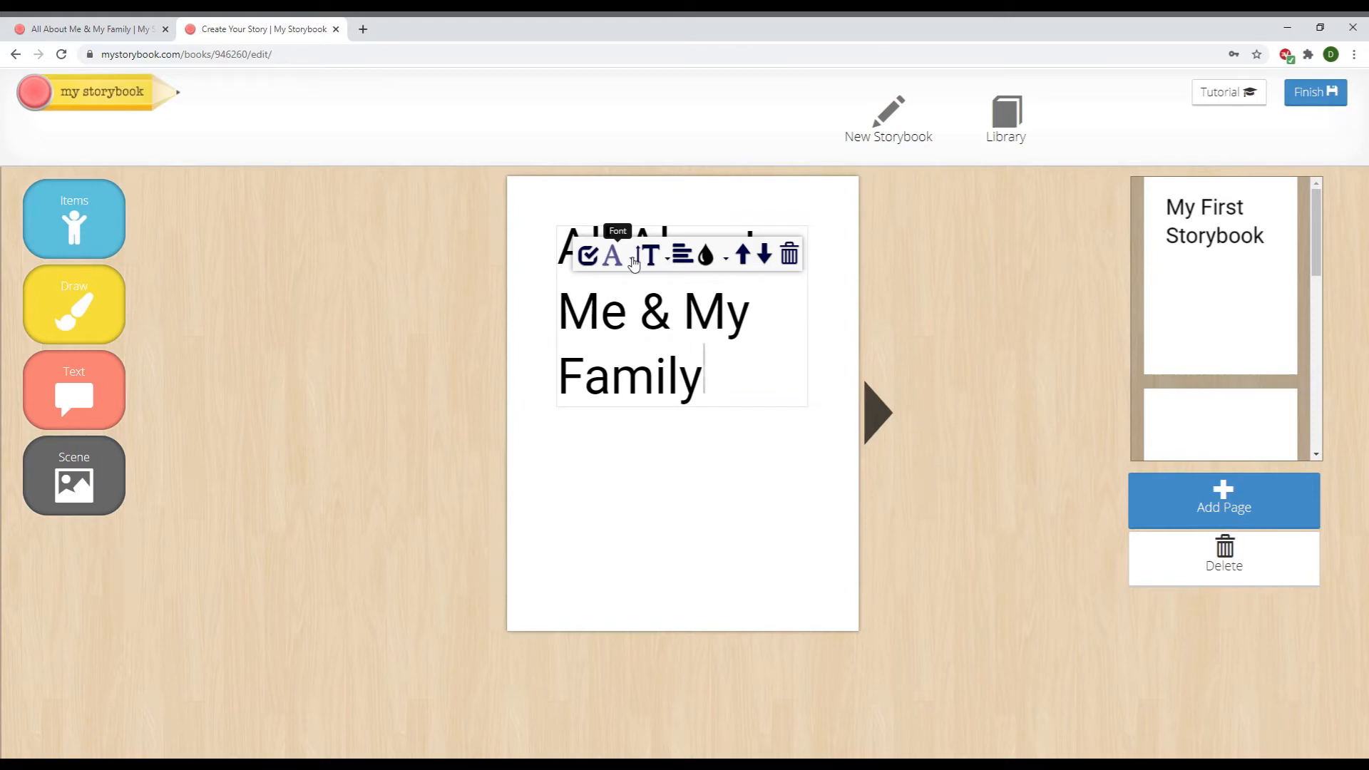
# Set the title to Love Ya Like a Sister font, centred, ending with black text on white
pyautogui.click(633, 261)
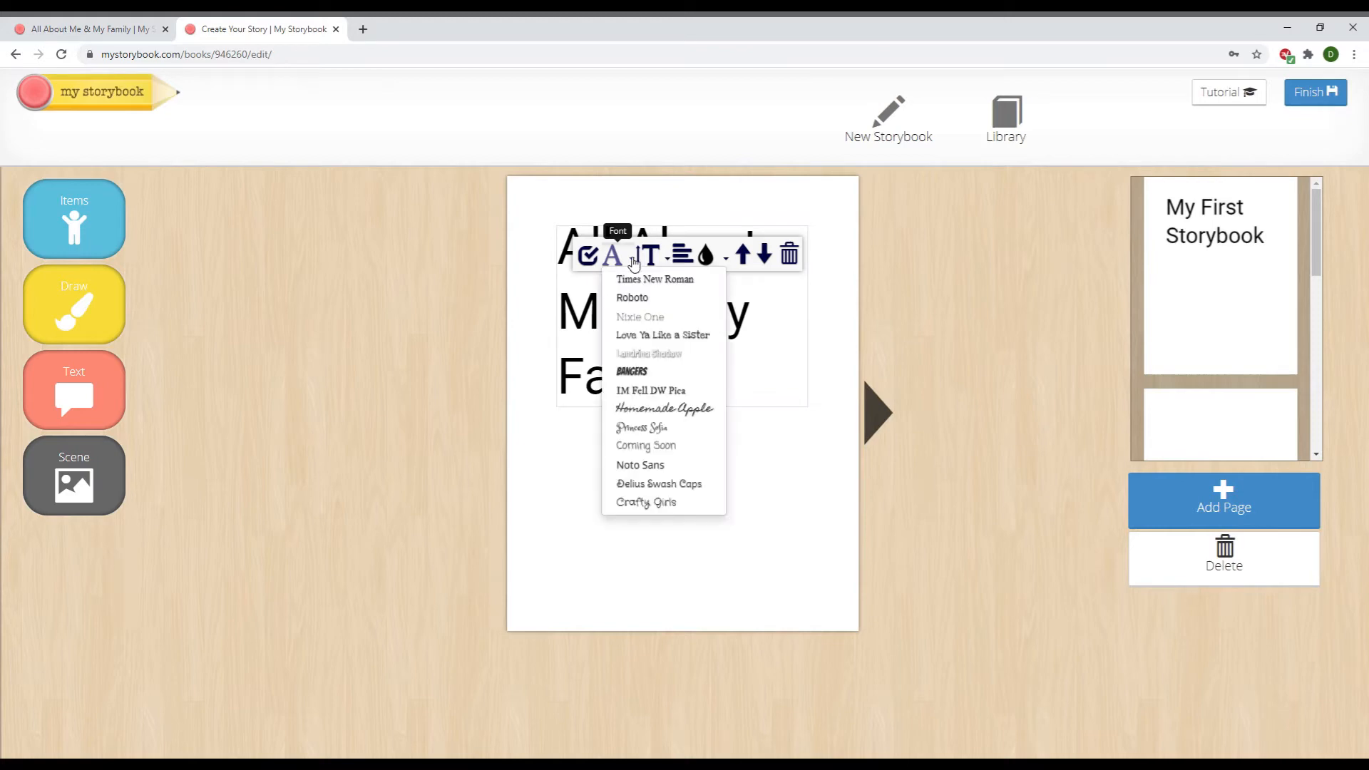
pyautogui.click(652, 334)
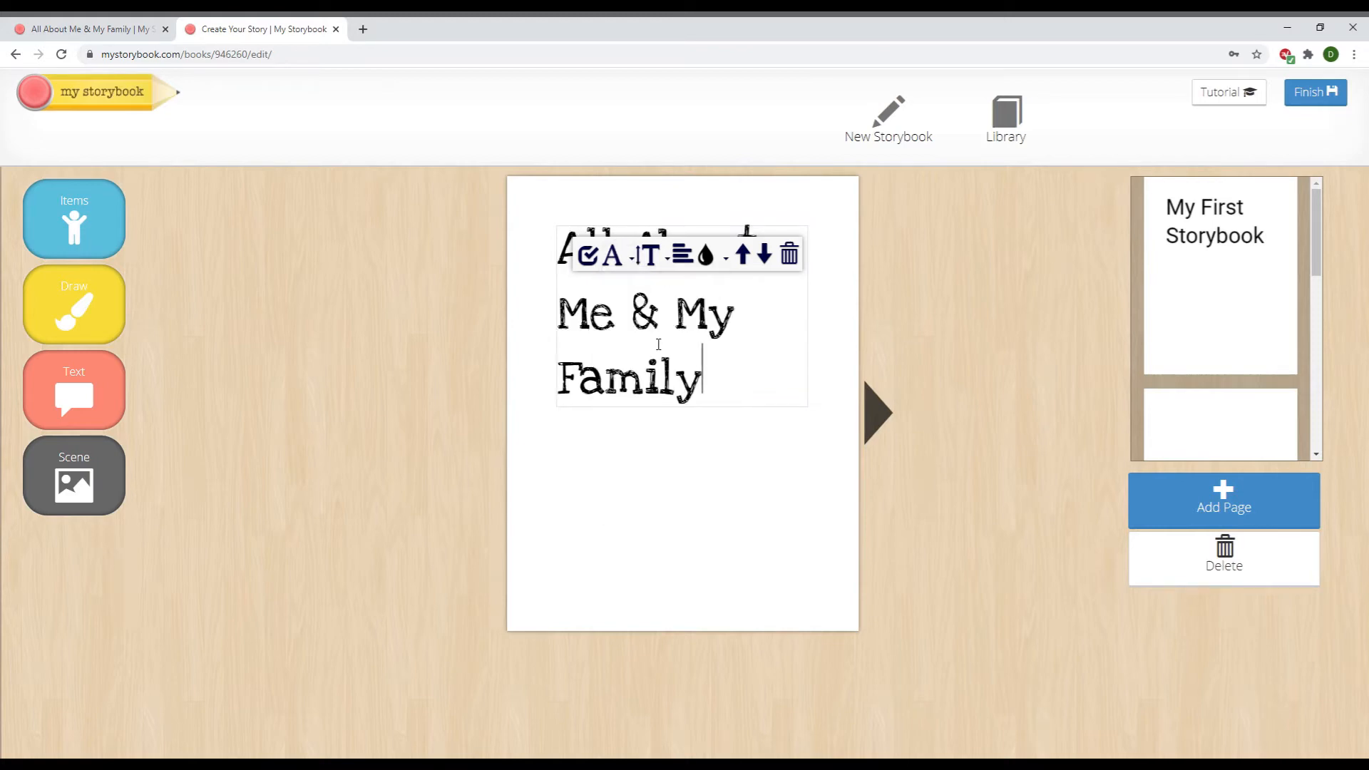
pyautogui.click(683, 256)
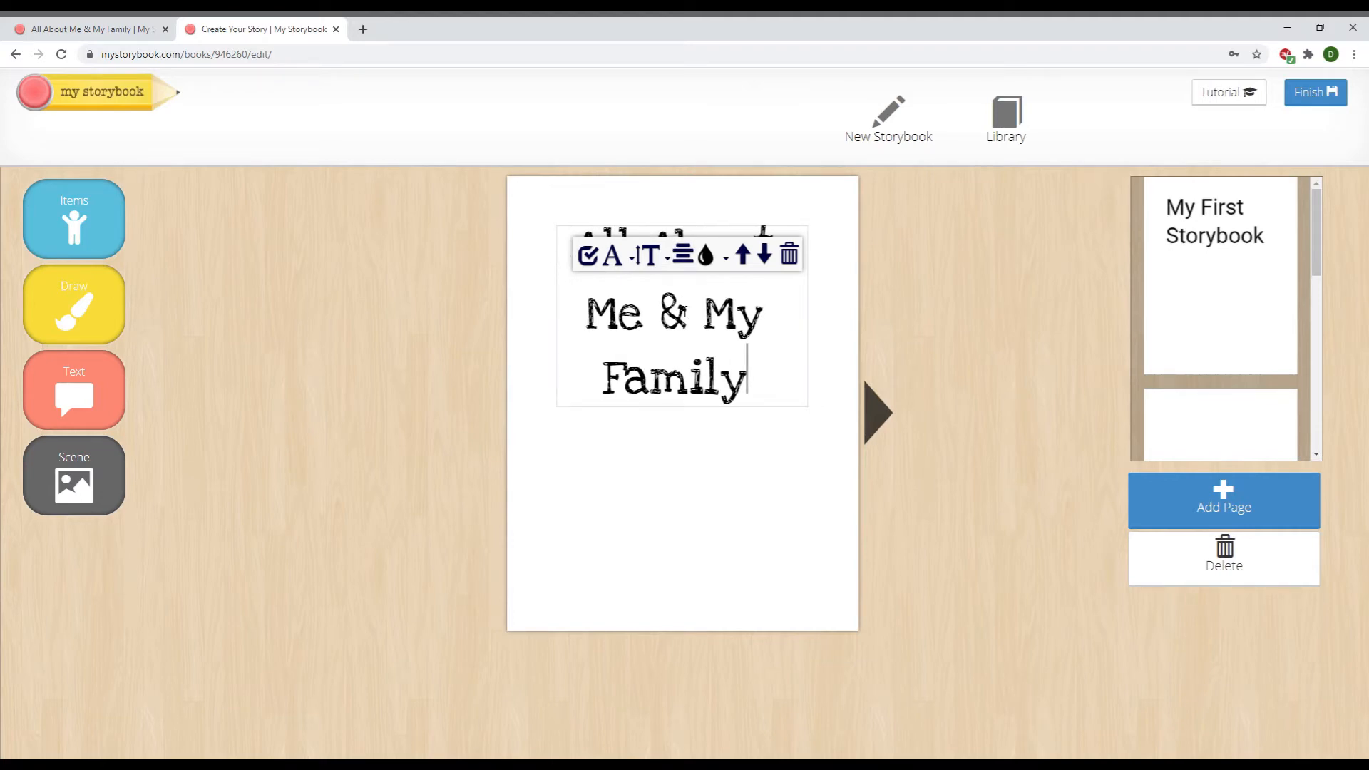
pyautogui.click(728, 260)
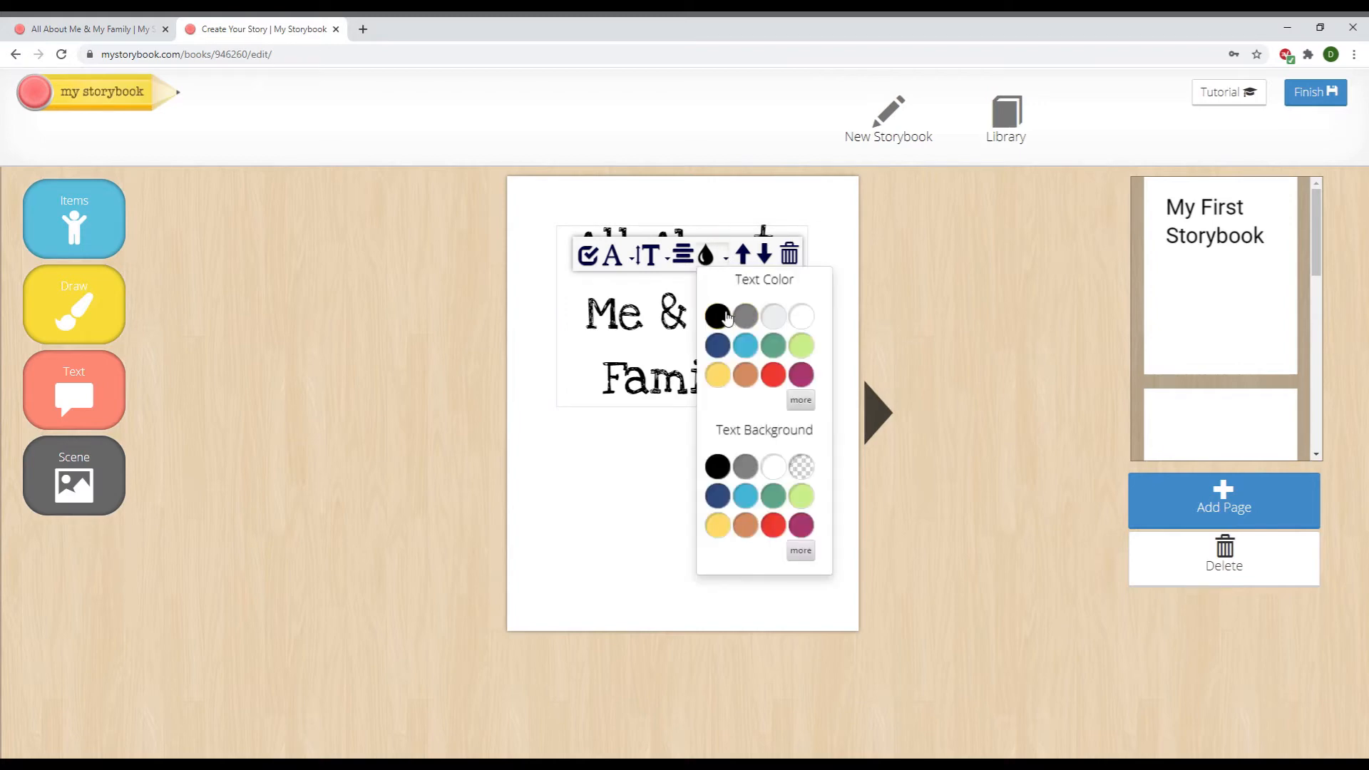
pyautogui.click(801, 348)
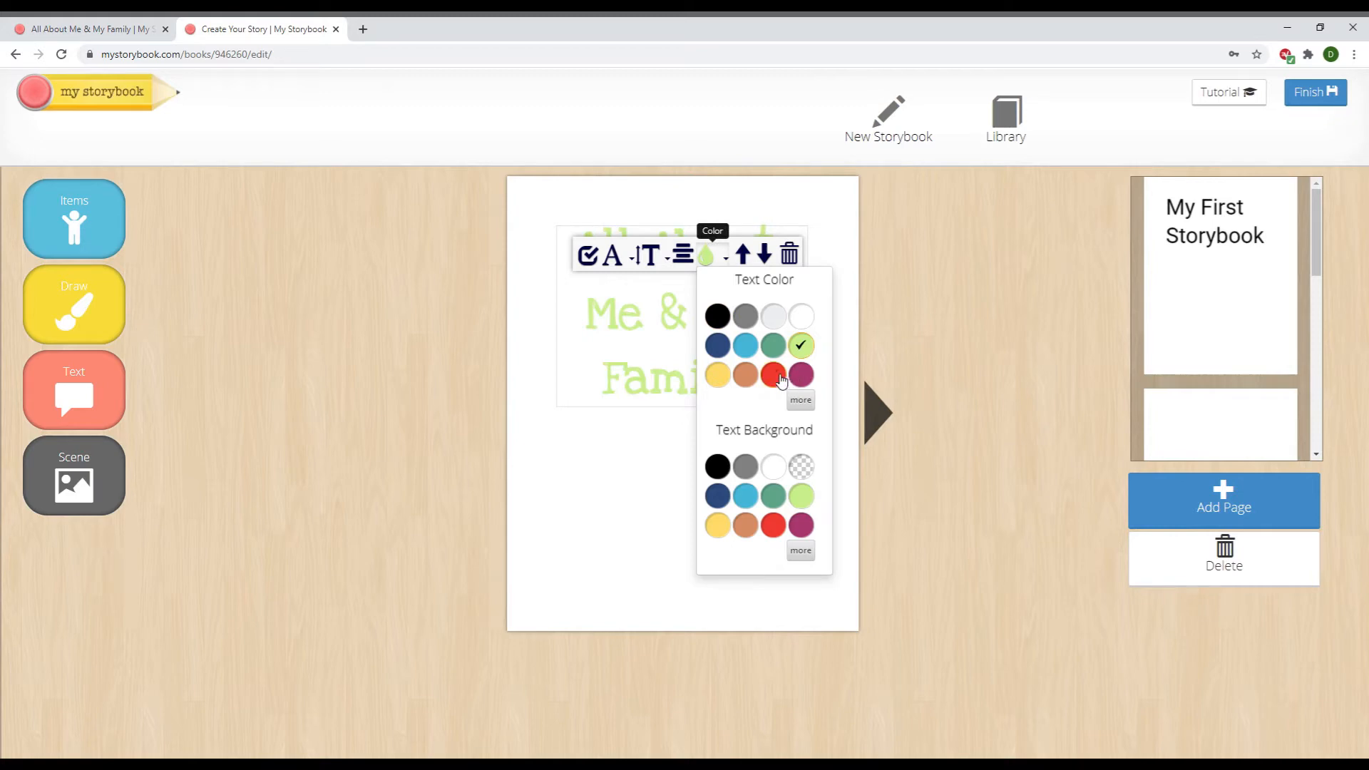
pyautogui.click(781, 382)
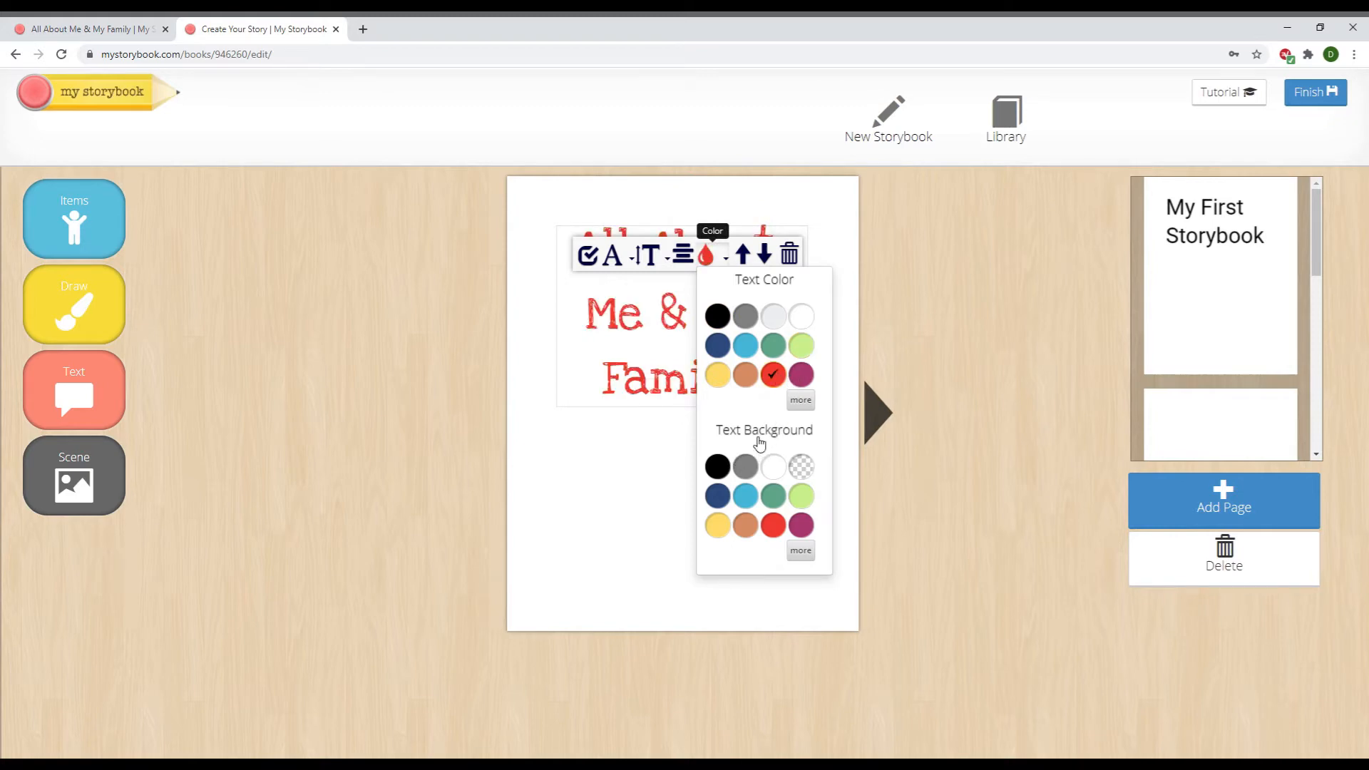
pyautogui.click(748, 497)
pyautogui.click(770, 502)
pyautogui.click(777, 476)
pyautogui.click(724, 325)
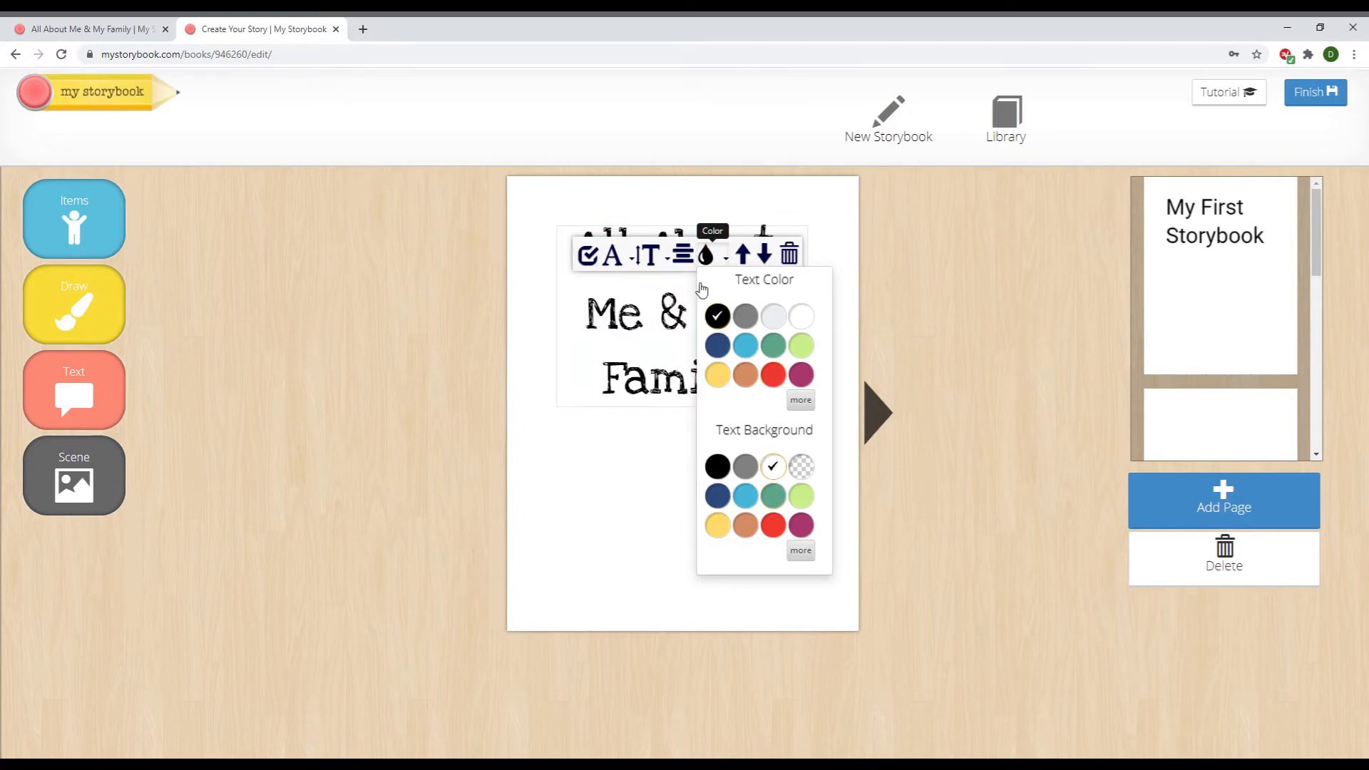
pyautogui.click(642, 443)
# Move the title box down toward the centre of the cover
pyautogui.click(669, 390)
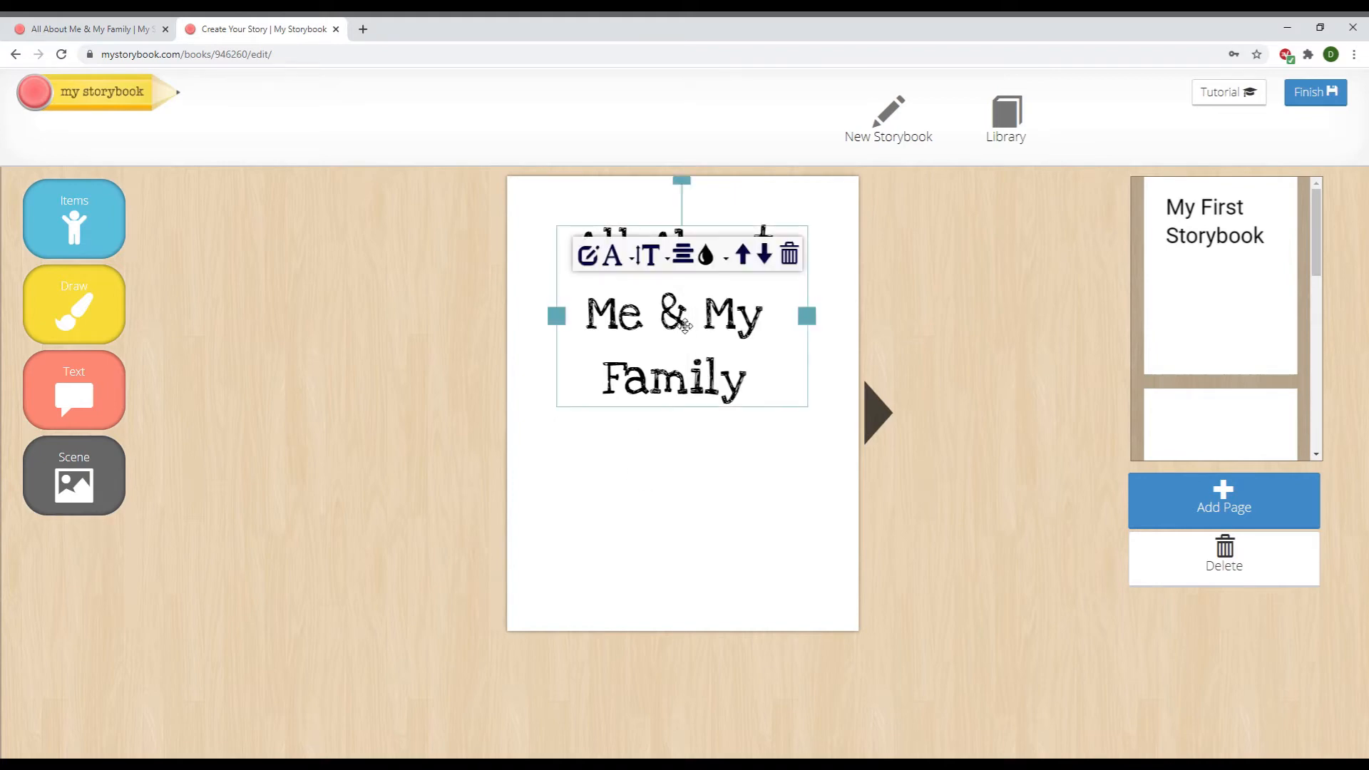
pyautogui.moveTo(700, 310); pyautogui.dragTo(711, 379)
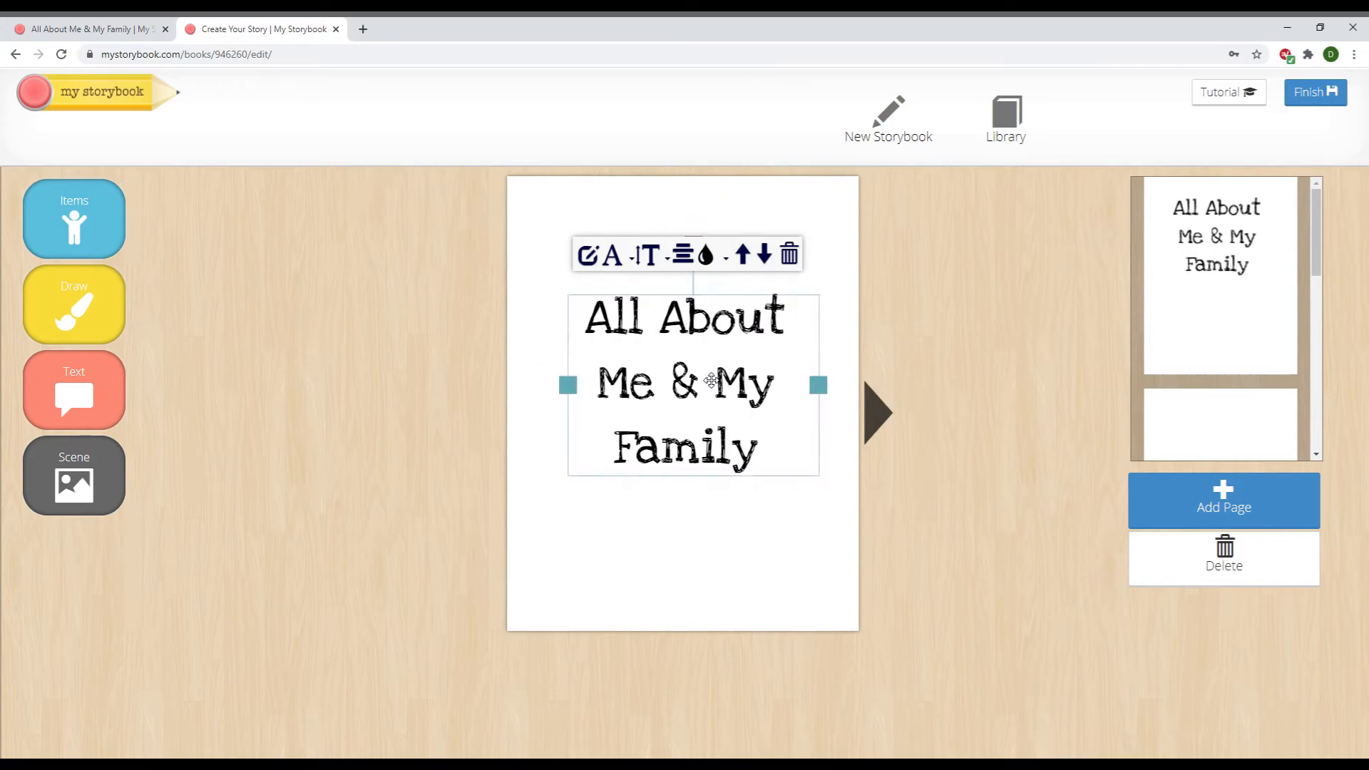
pyautogui.click(692, 539)
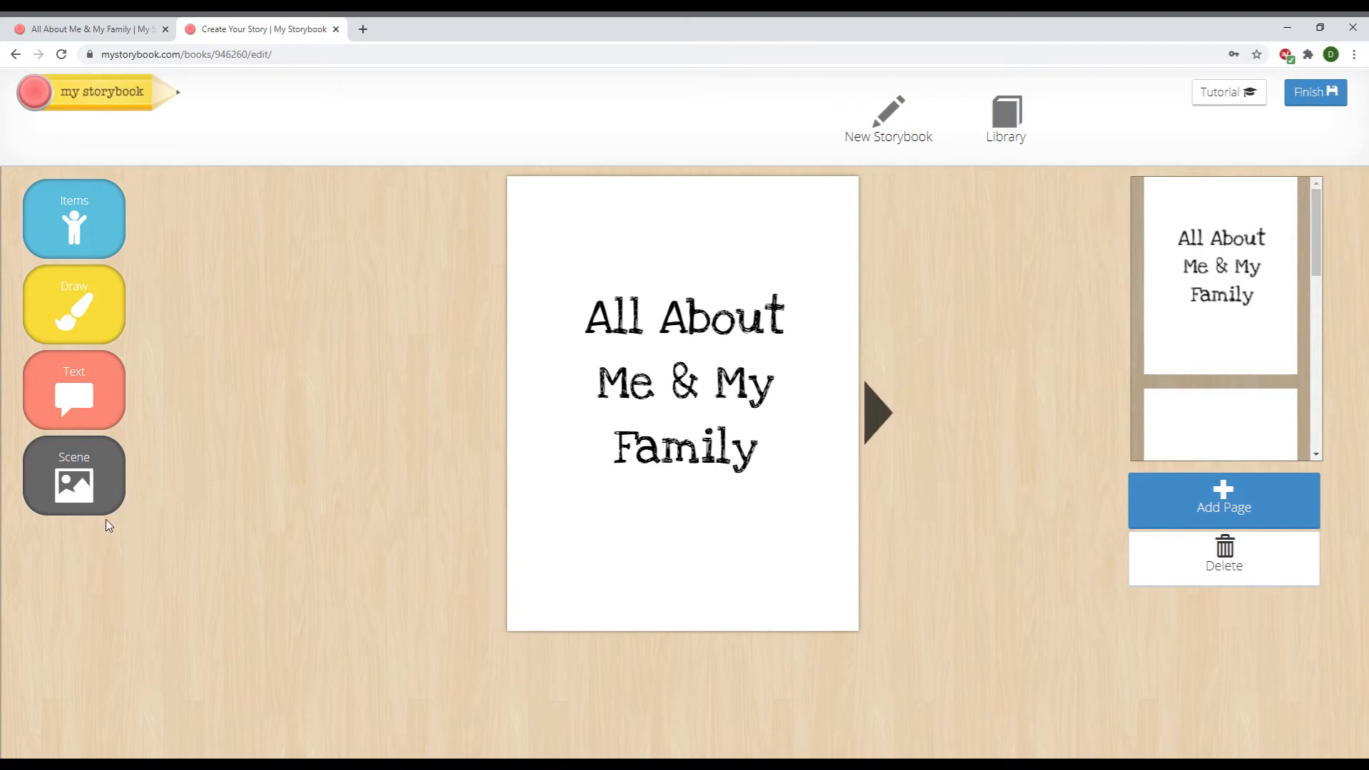
# Browse the Water, Landscape and Colors scenes, then apply the sky, hills-and-trees scene to the cover
pyautogui.click(85, 468)
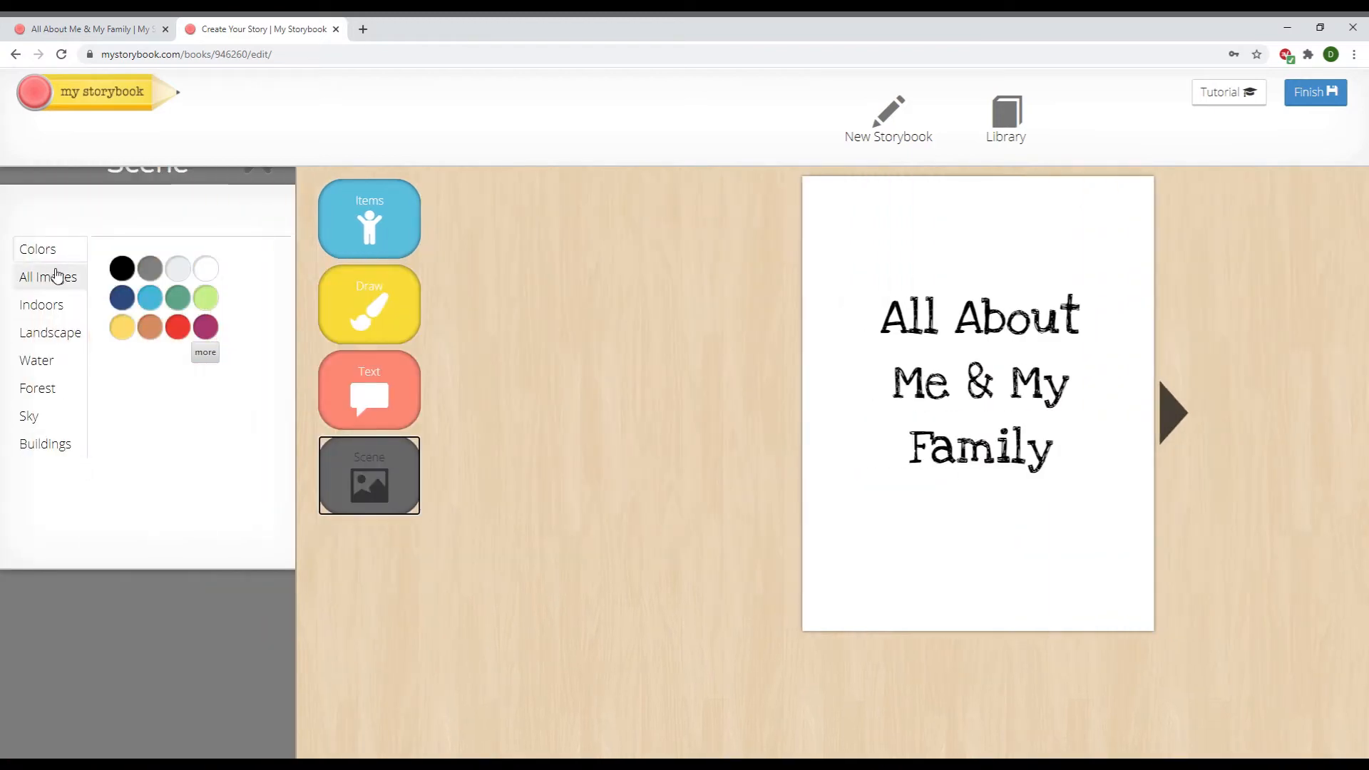
pyautogui.click(44, 362)
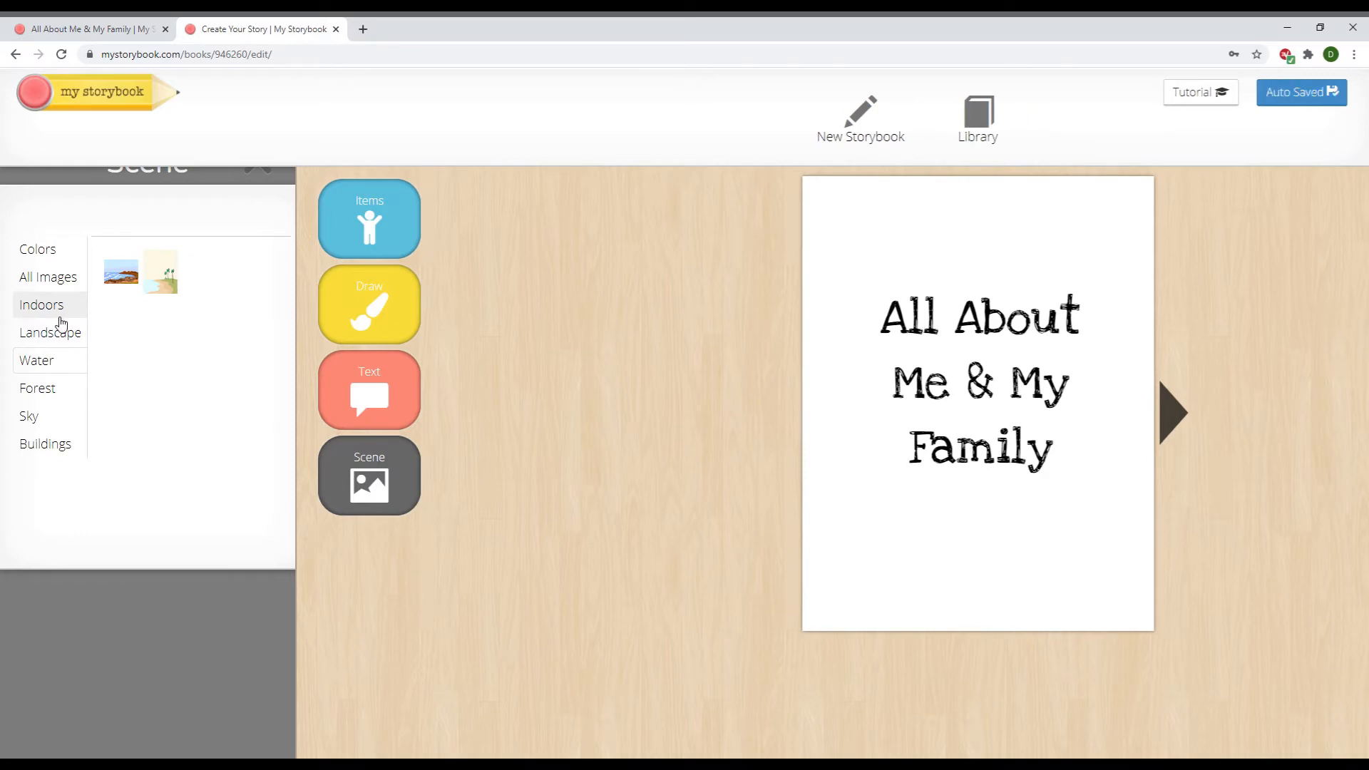
pyautogui.click(61, 330)
pyautogui.click(62, 277)
pyautogui.click(56, 261)
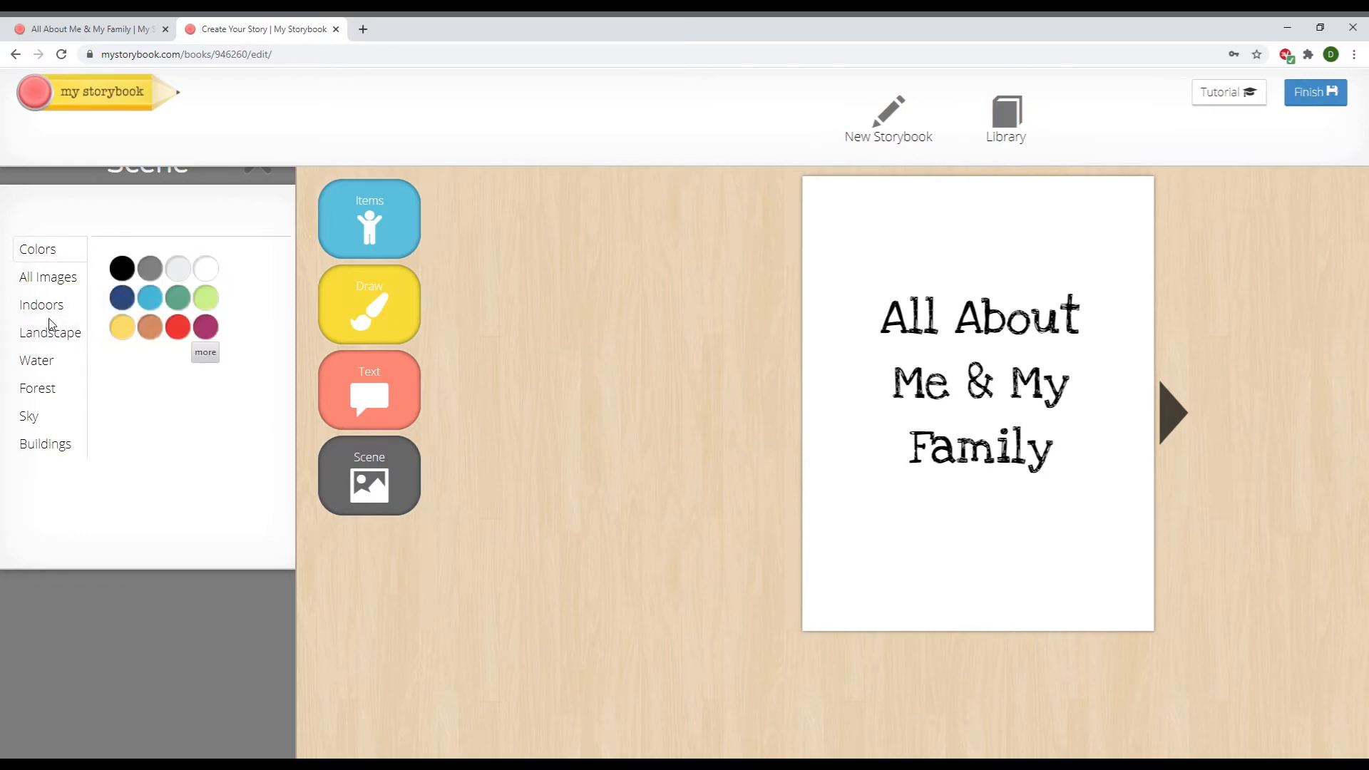
pyautogui.click(54, 289)
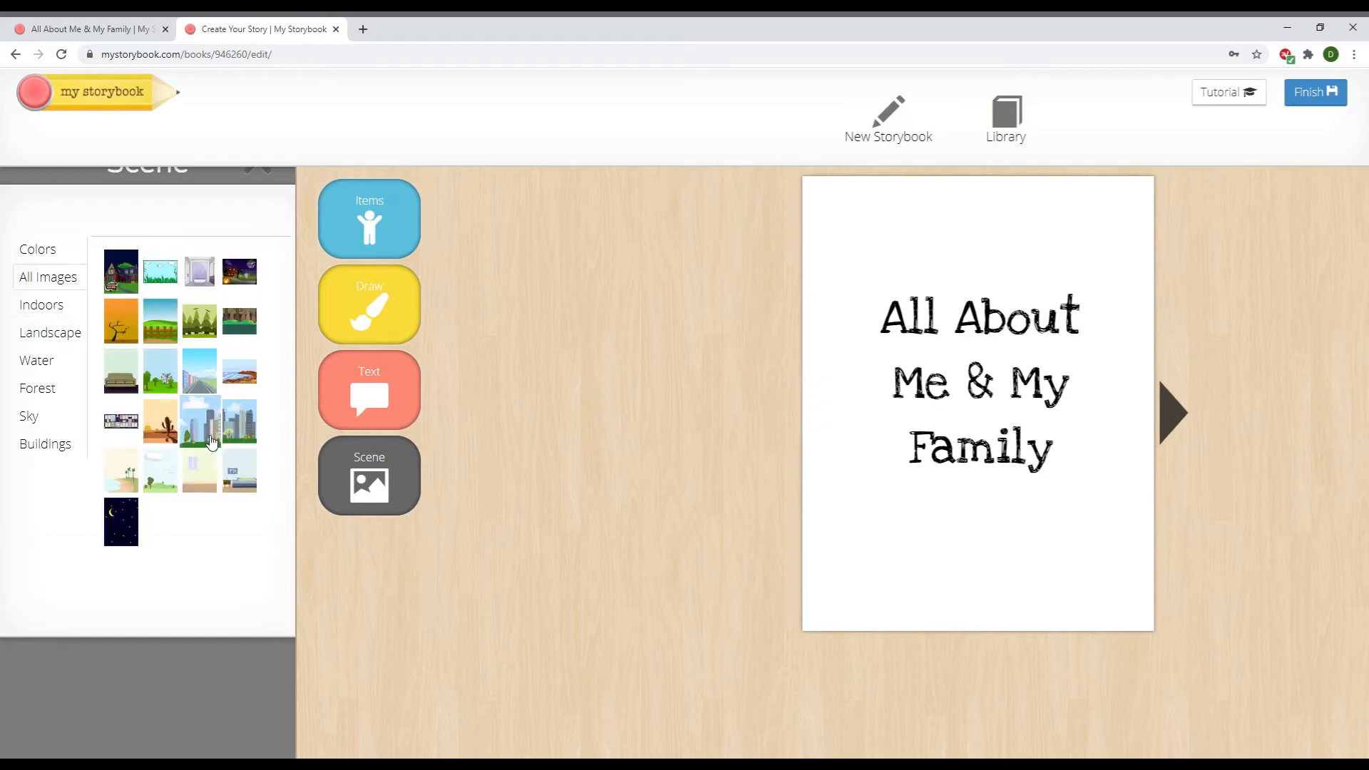
pyautogui.click(163, 475)
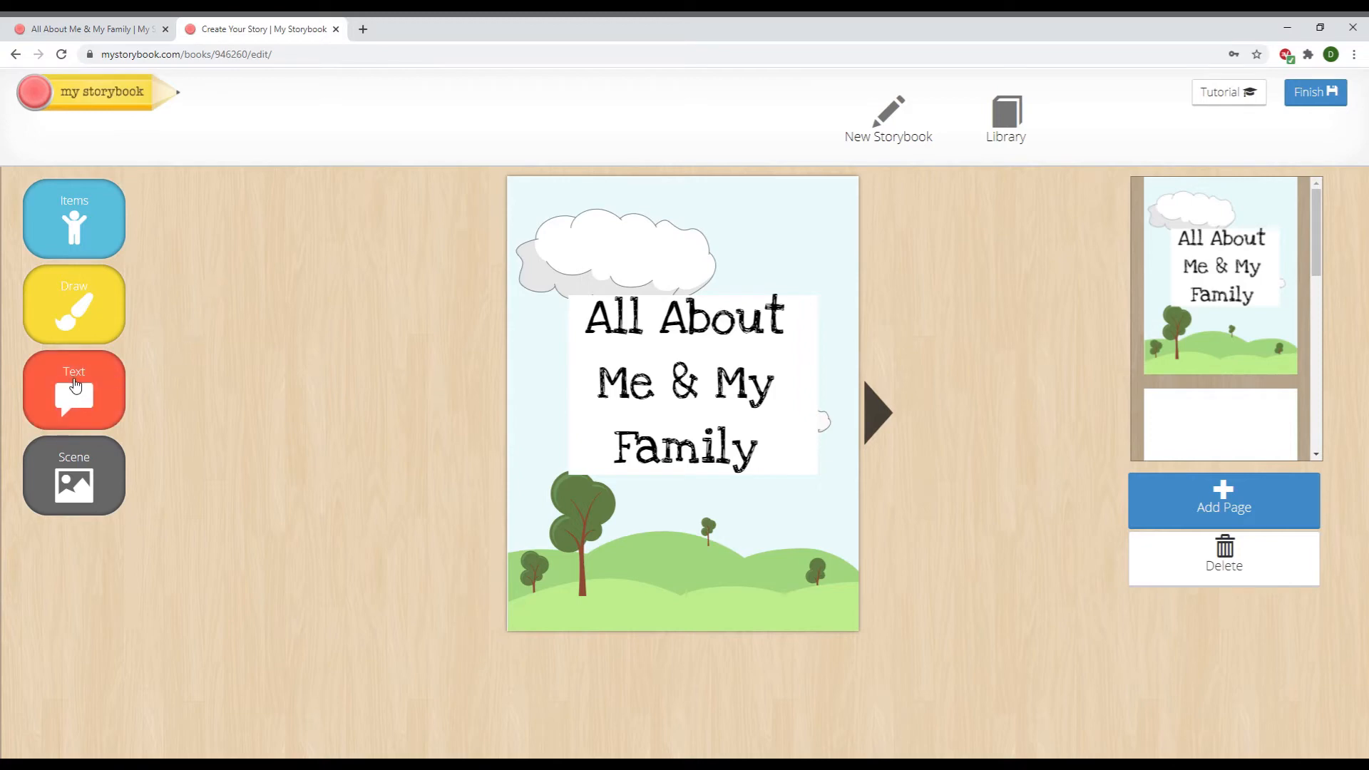
# Replace the sample text with a 'By' byline giving the author's name and place it below the title
pyautogui.click(75, 385)
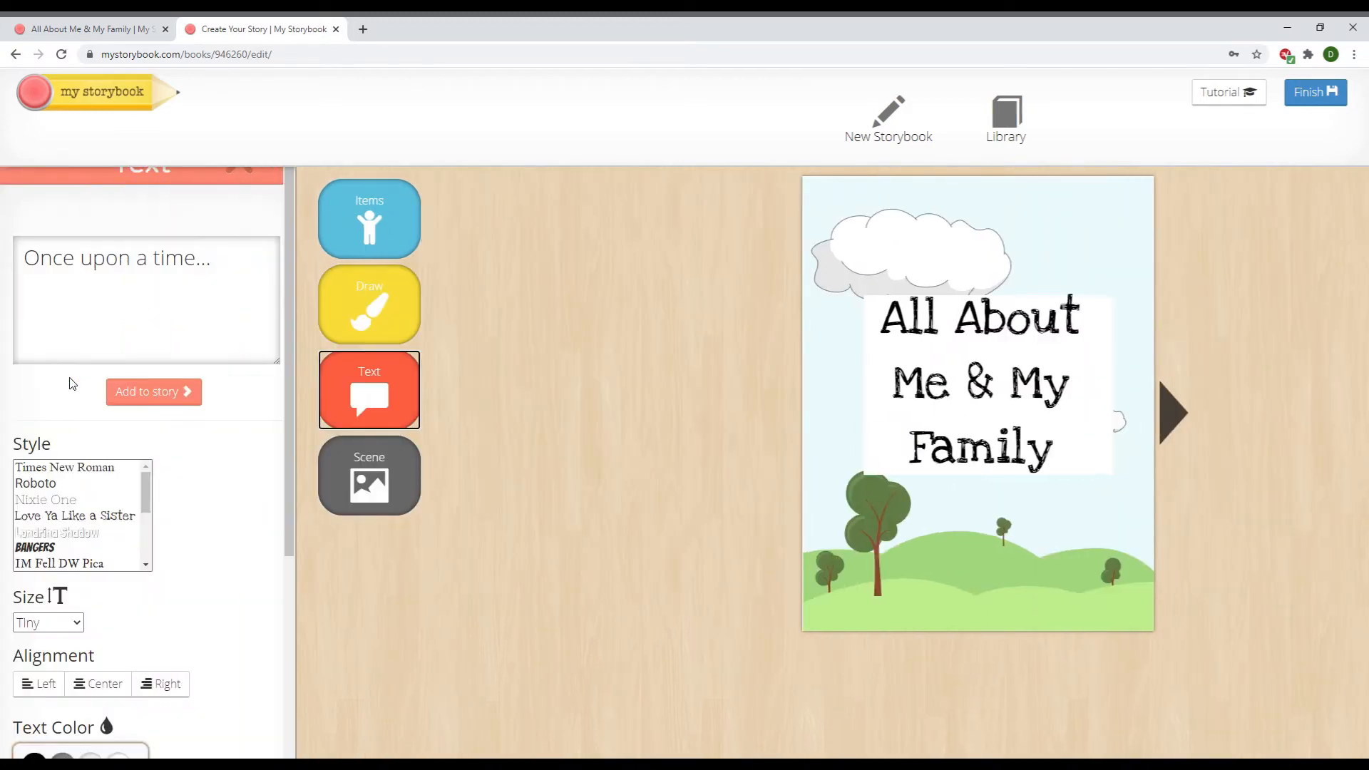
pyautogui.click(80, 273)
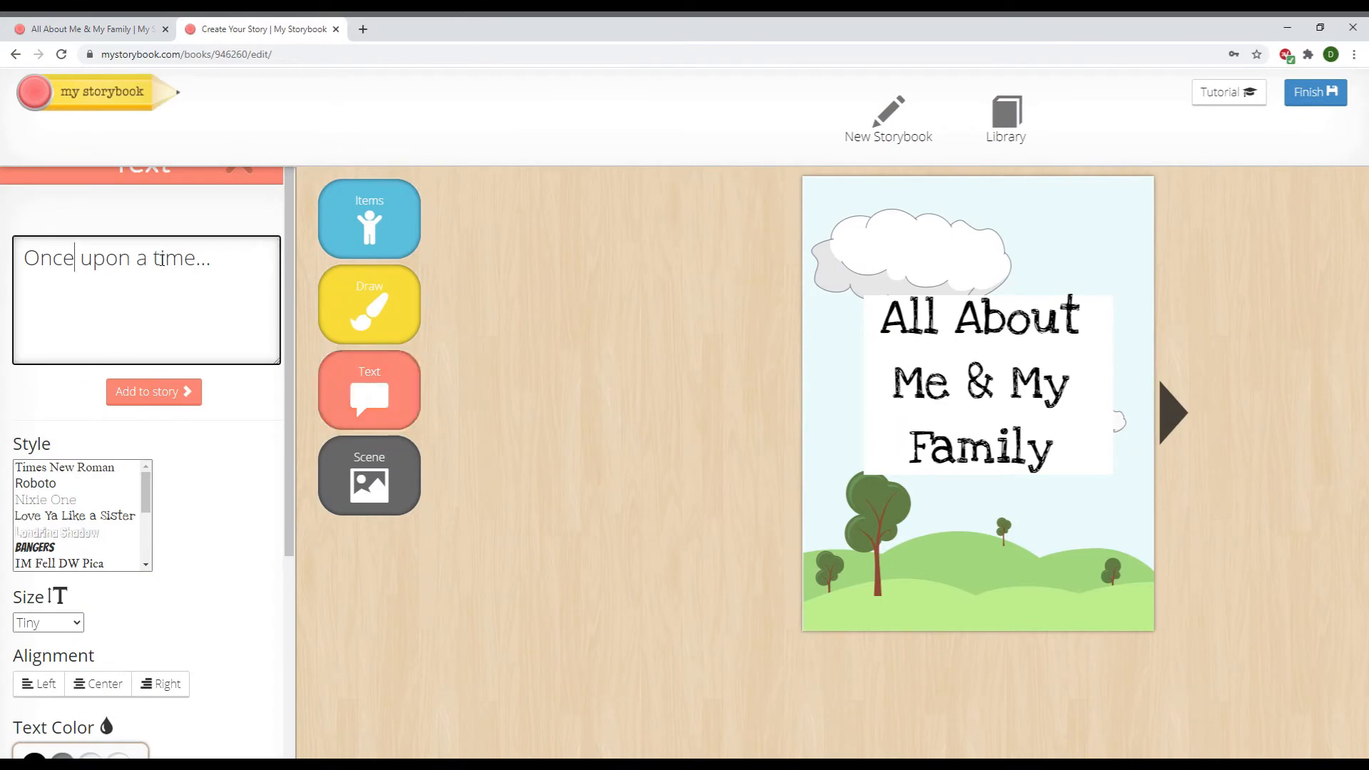
pyautogui.moveTo(229, 265); pyautogui.dragTo(8, 261)
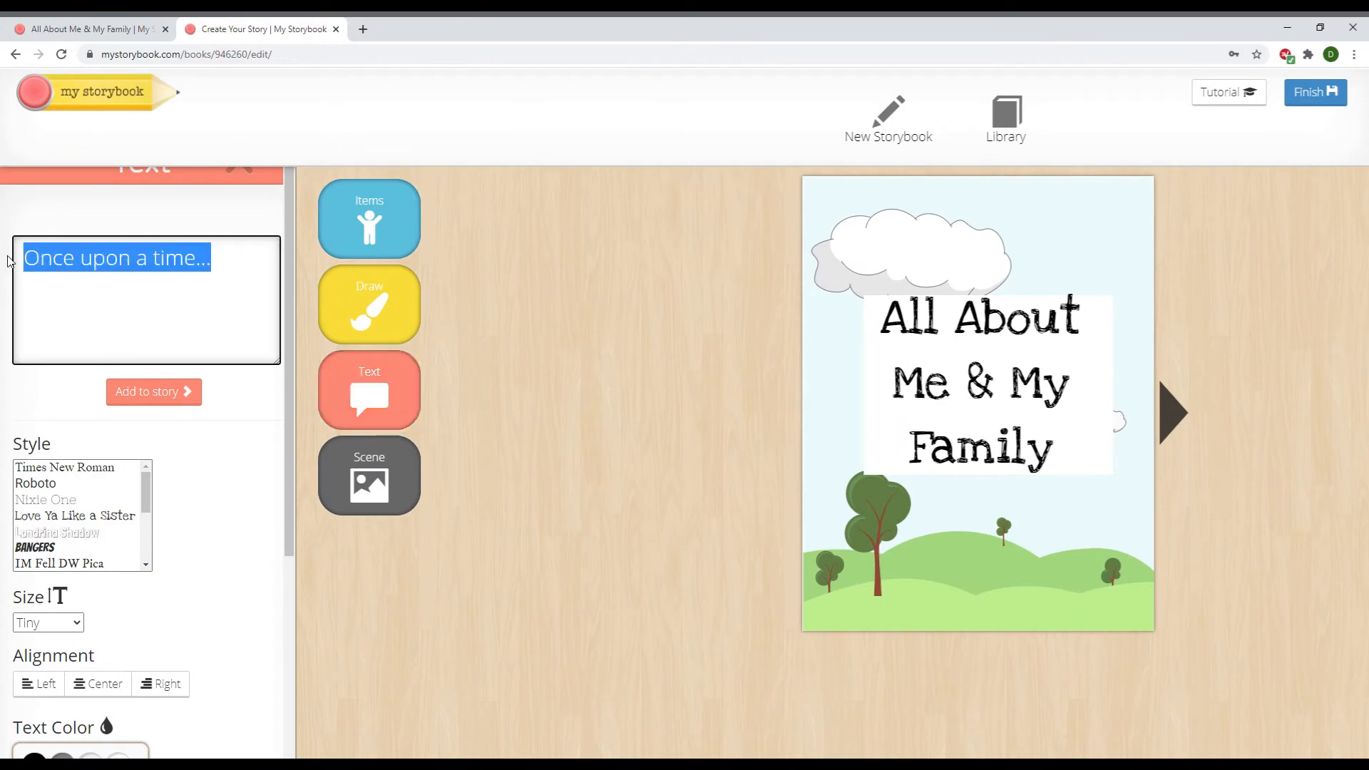
pyautogui.press('BackSpace')
pyautogui.write('By B')
pyautogui.press('BackSpace')
pyautogui.press('BackSpace')
pyautogui.press('BackSpace')
pyautogui.press('BackSpace')
pyautogui.write('By Ms. Stephanie')
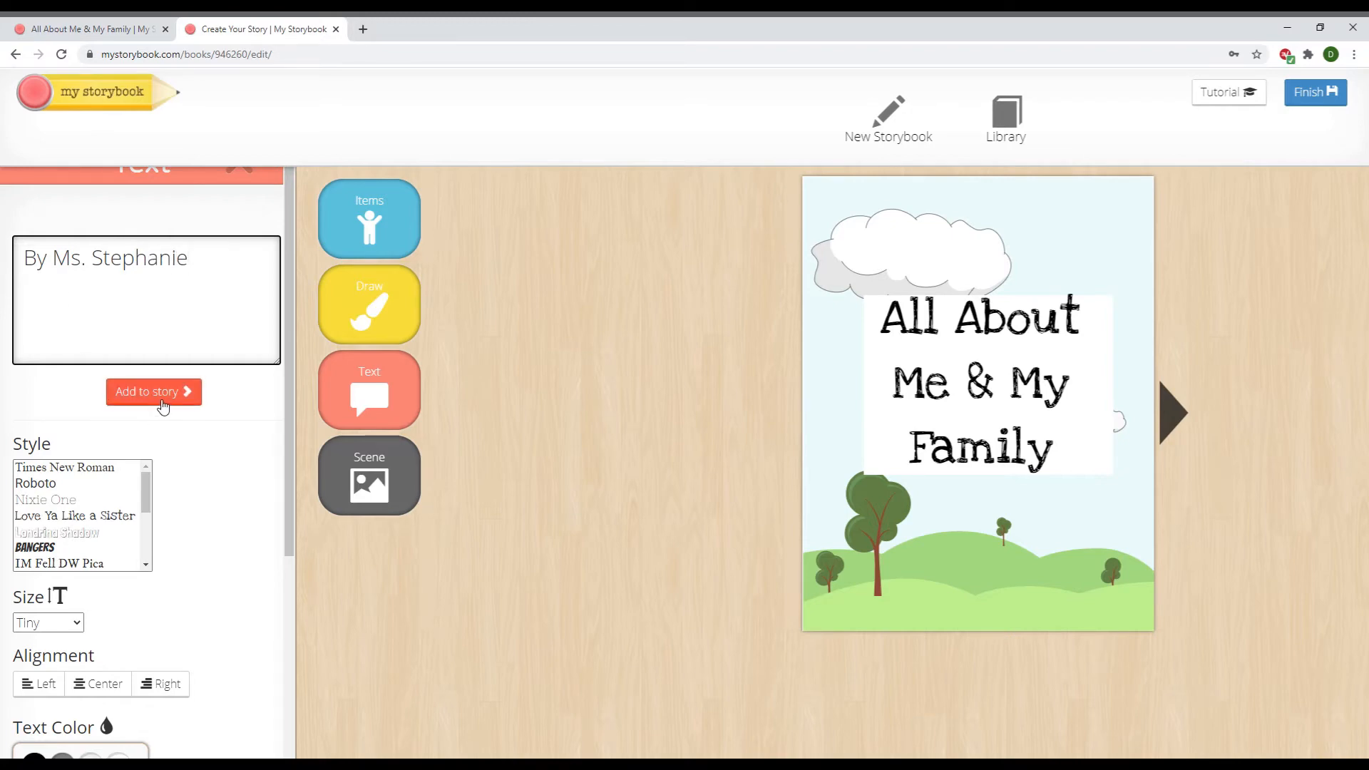
pyautogui.click(162, 406)
pyautogui.click(626, 267)
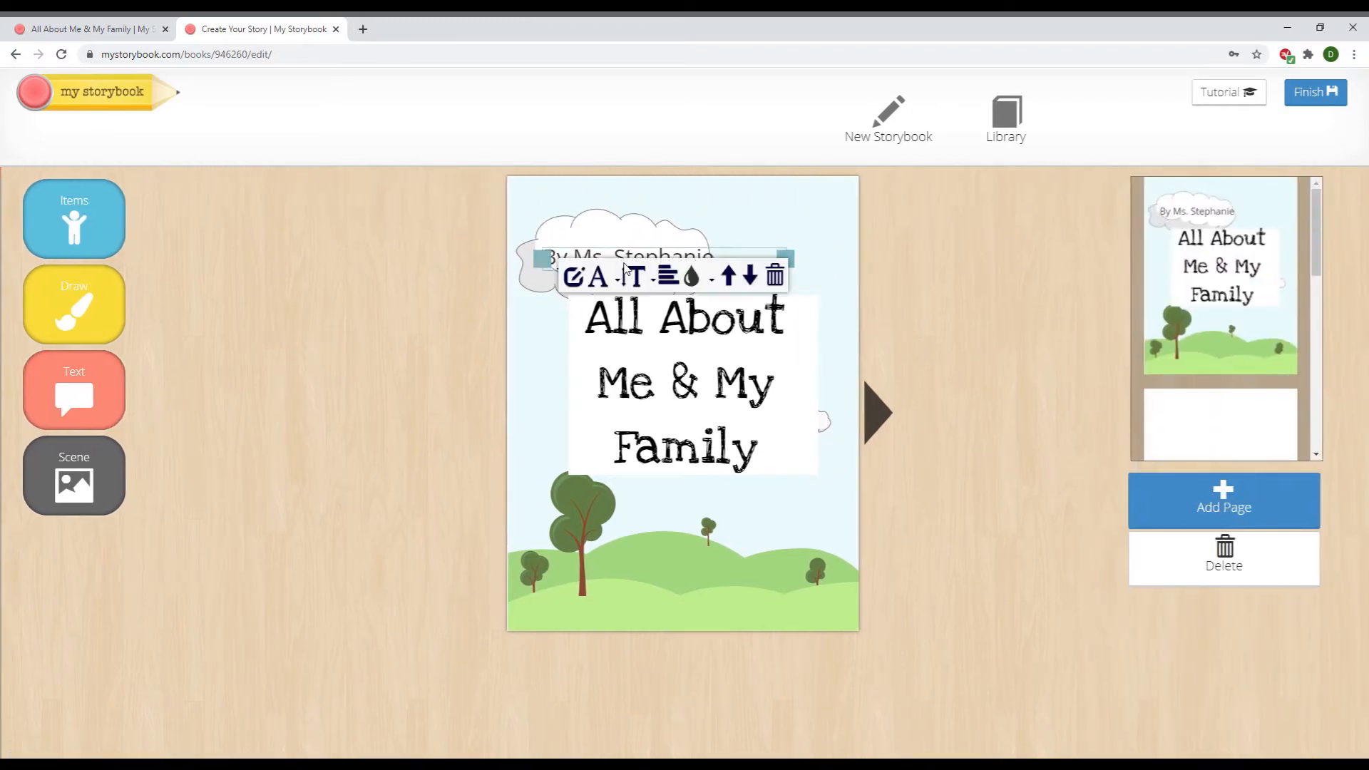
pyautogui.moveTo(642, 266); pyautogui.dragTo(743, 499)
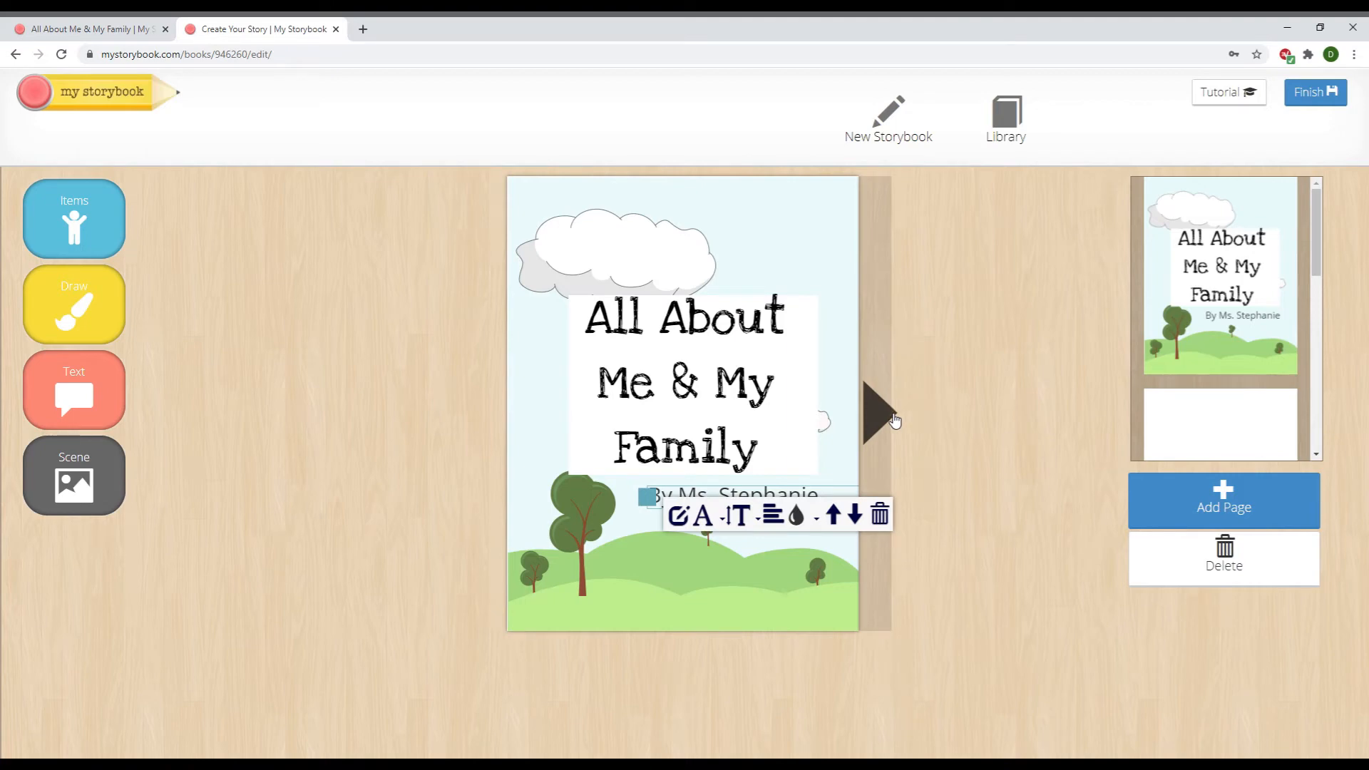
# Turn past the cover and add two new pages to the book
pyautogui.click(884, 418)
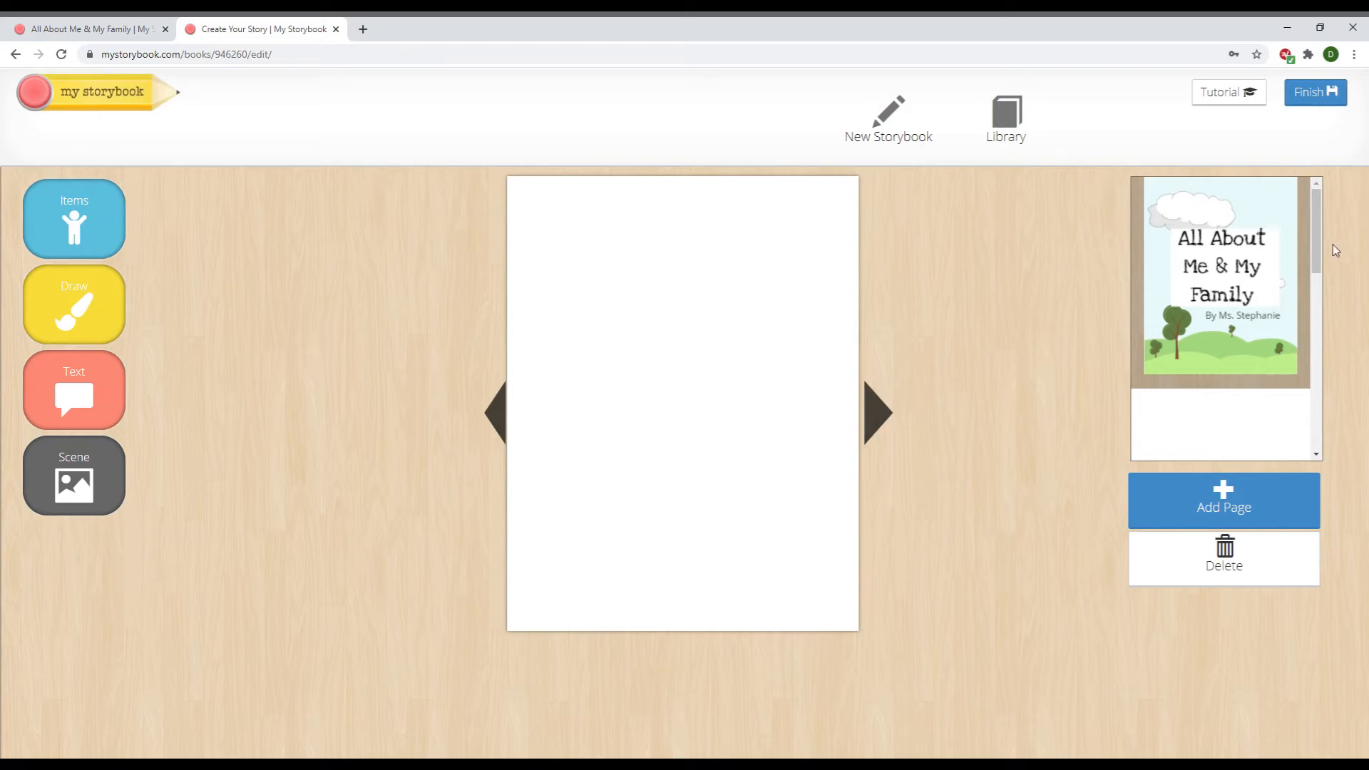
pyautogui.moveTo(1319, 259); pyautogui.dragTo(1328, 456)
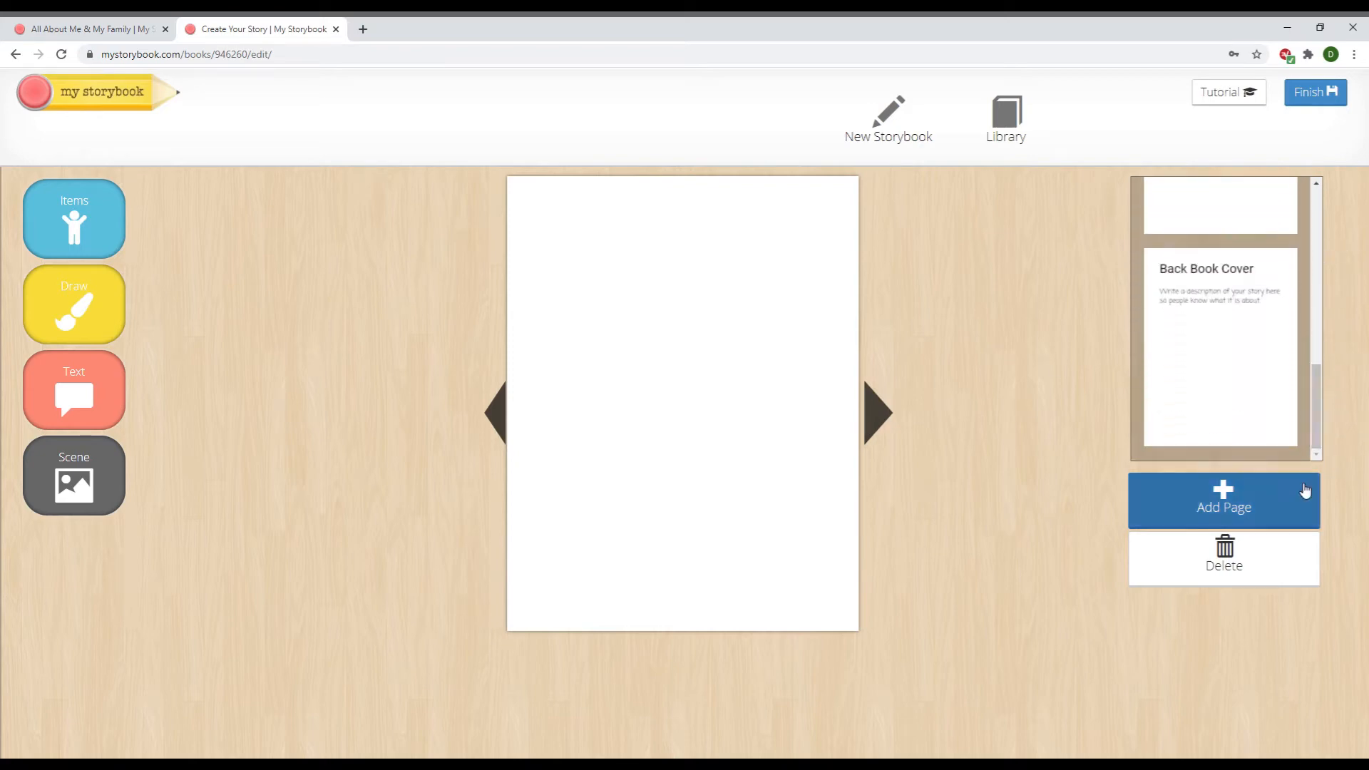
pyautogui.click(1253, 510)
pyautogui.click(1251, 506)
pyautogui.moveTo(1319, 418); pyautogui.dragTo(1311, 220)
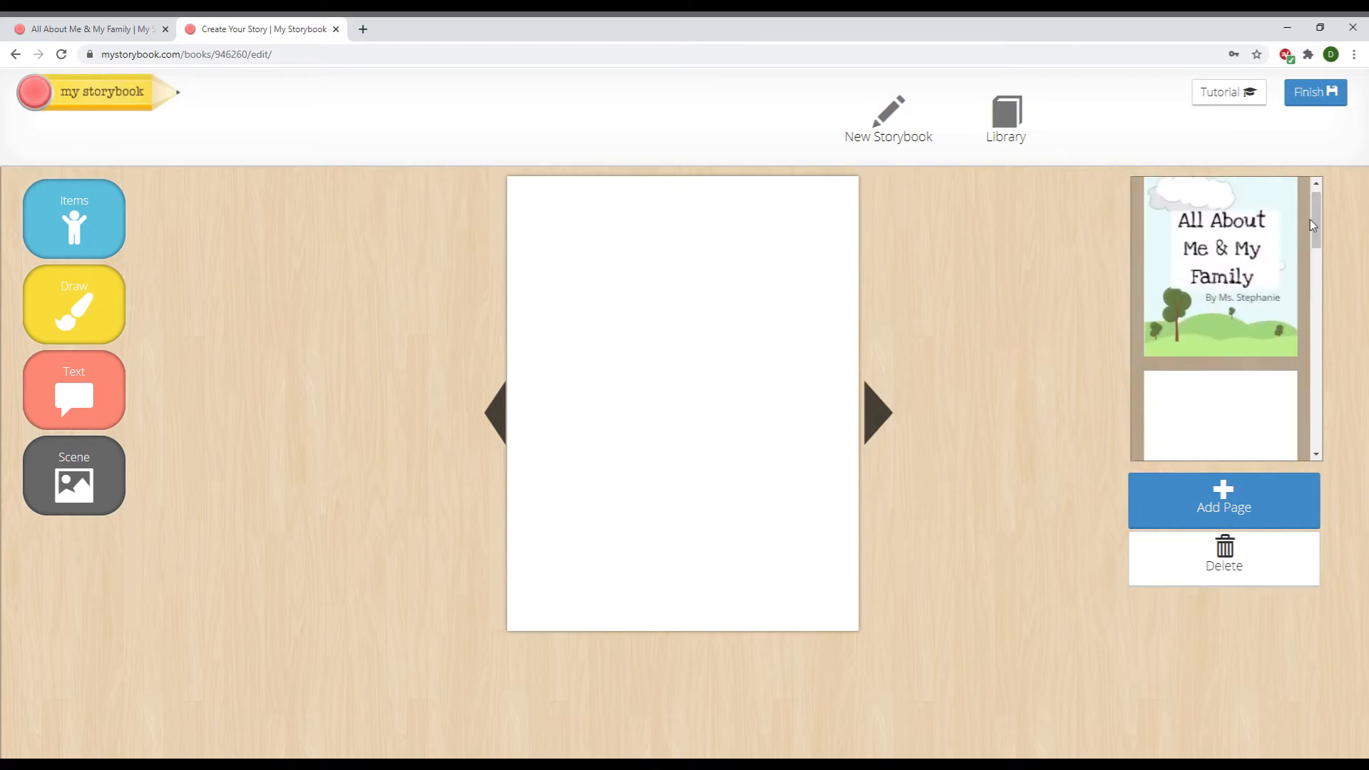
# Give the second page a solid magenta background colour
pyautogui.click(1225, 416)
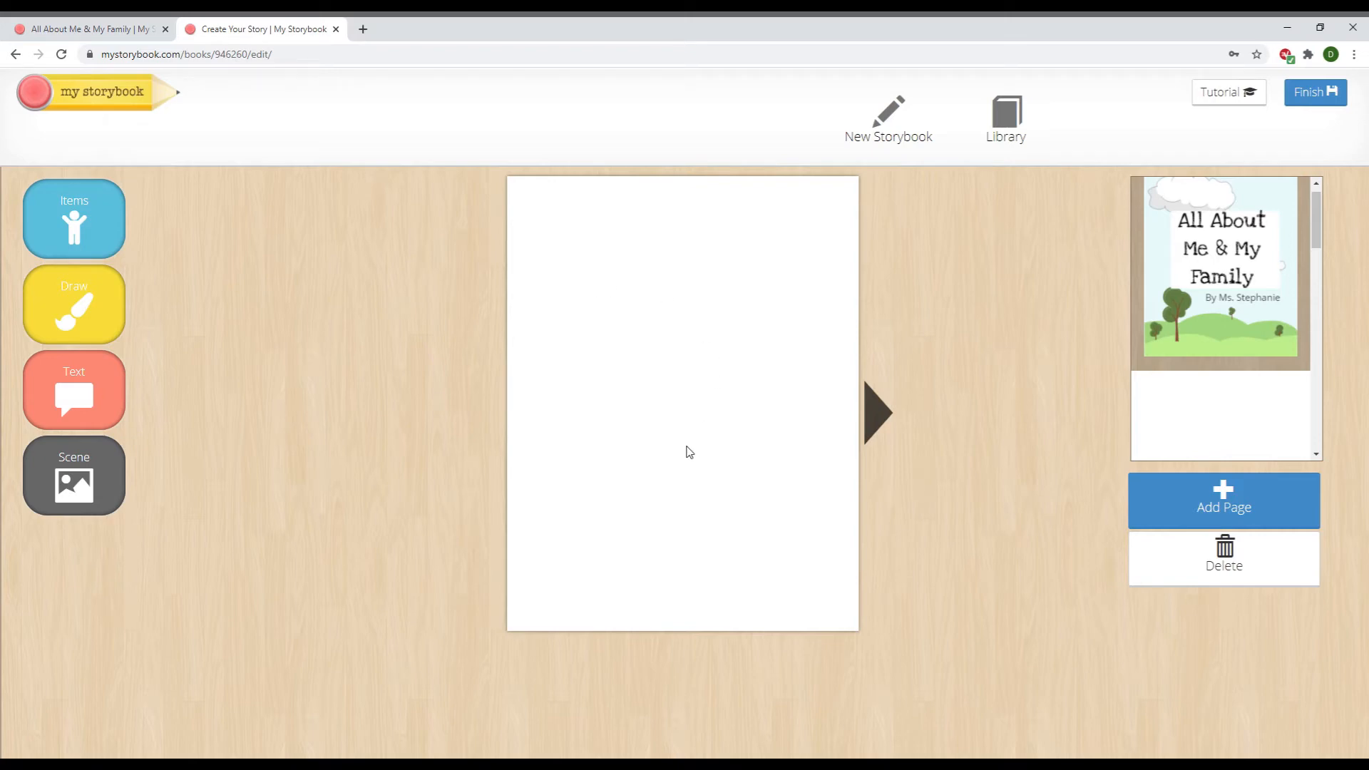
pyautogui.click(121, 478)
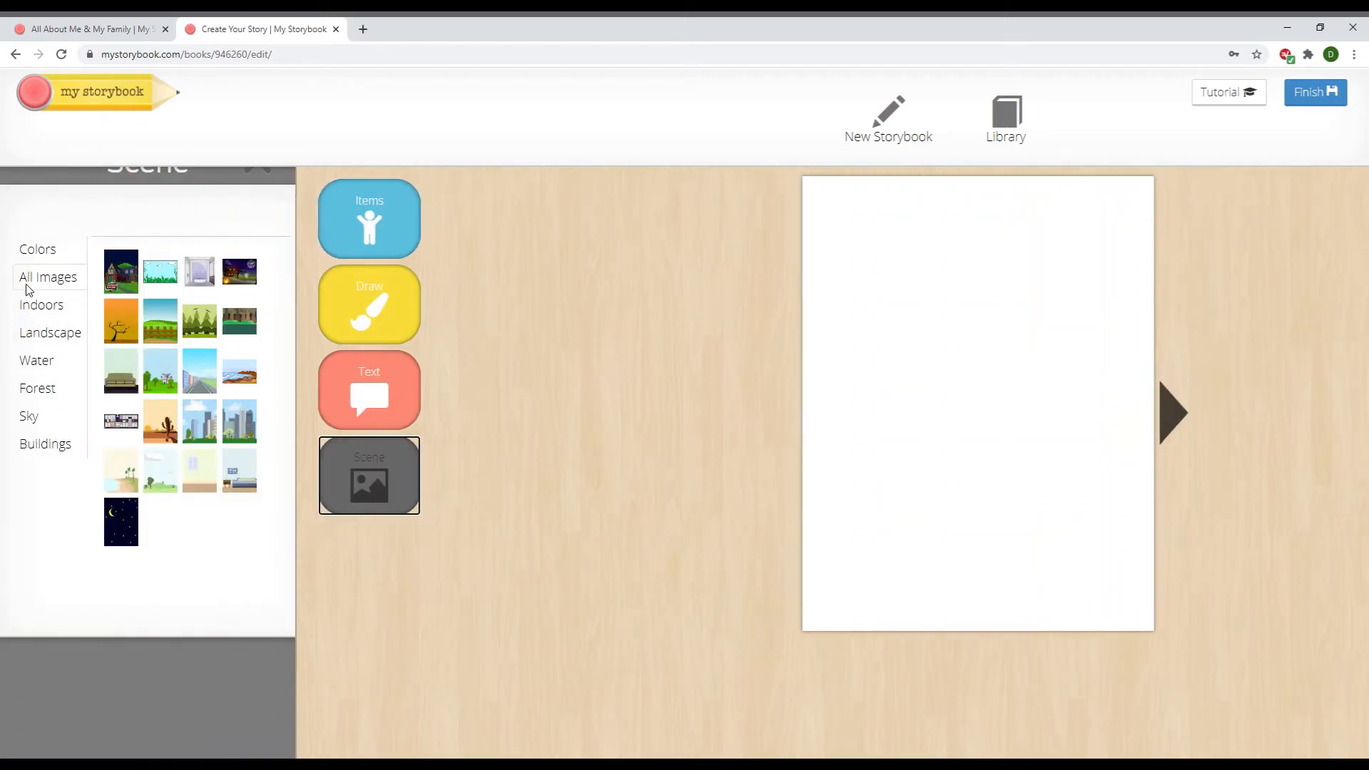
pyautogui.click(54, 260)
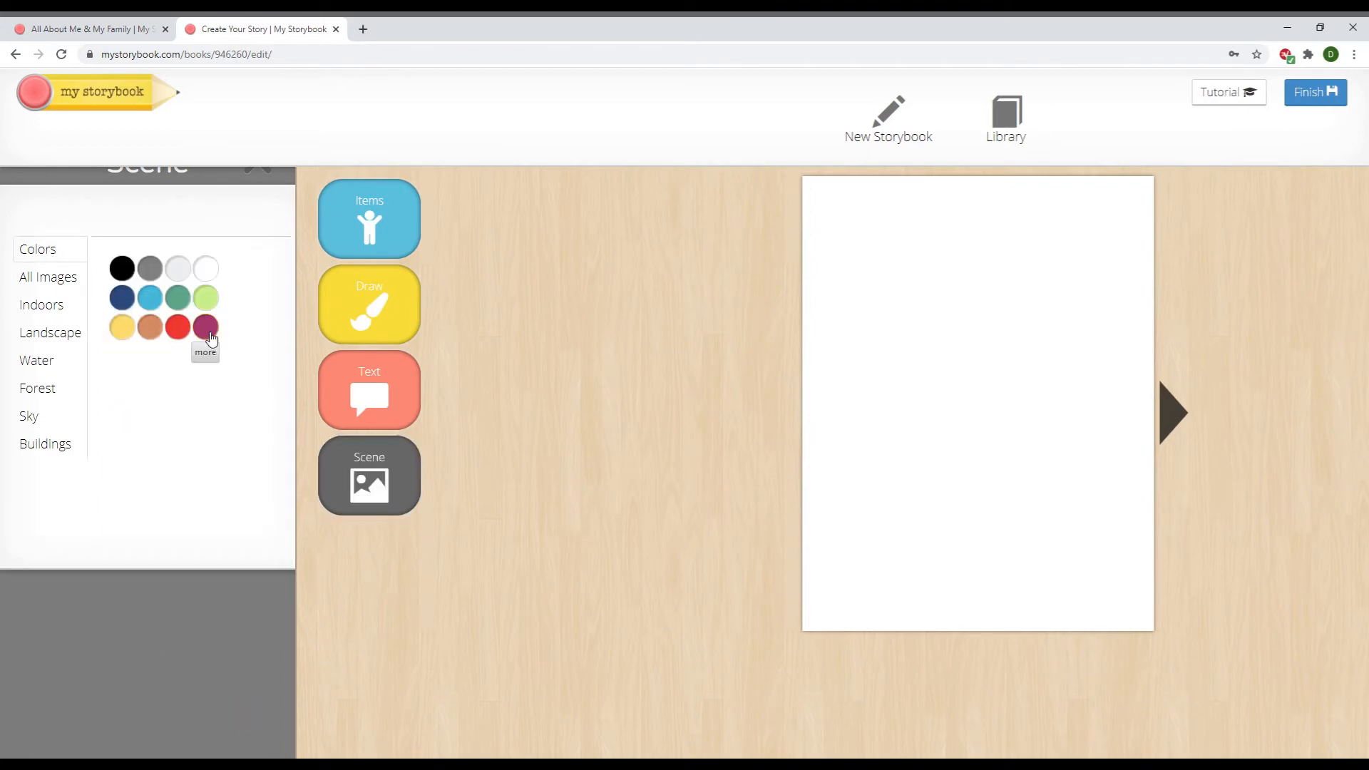
pyautogui.click(207, 328)
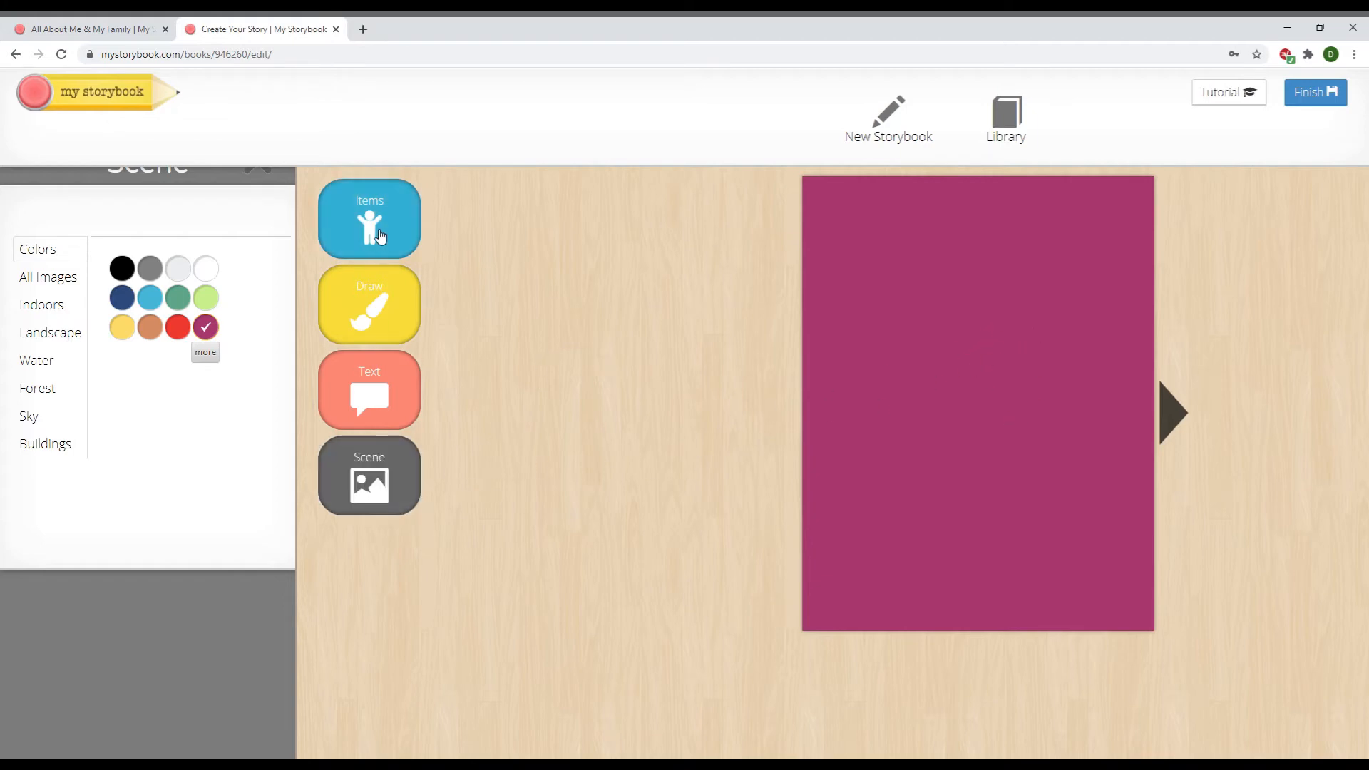
pyautogui.click(380, 236)
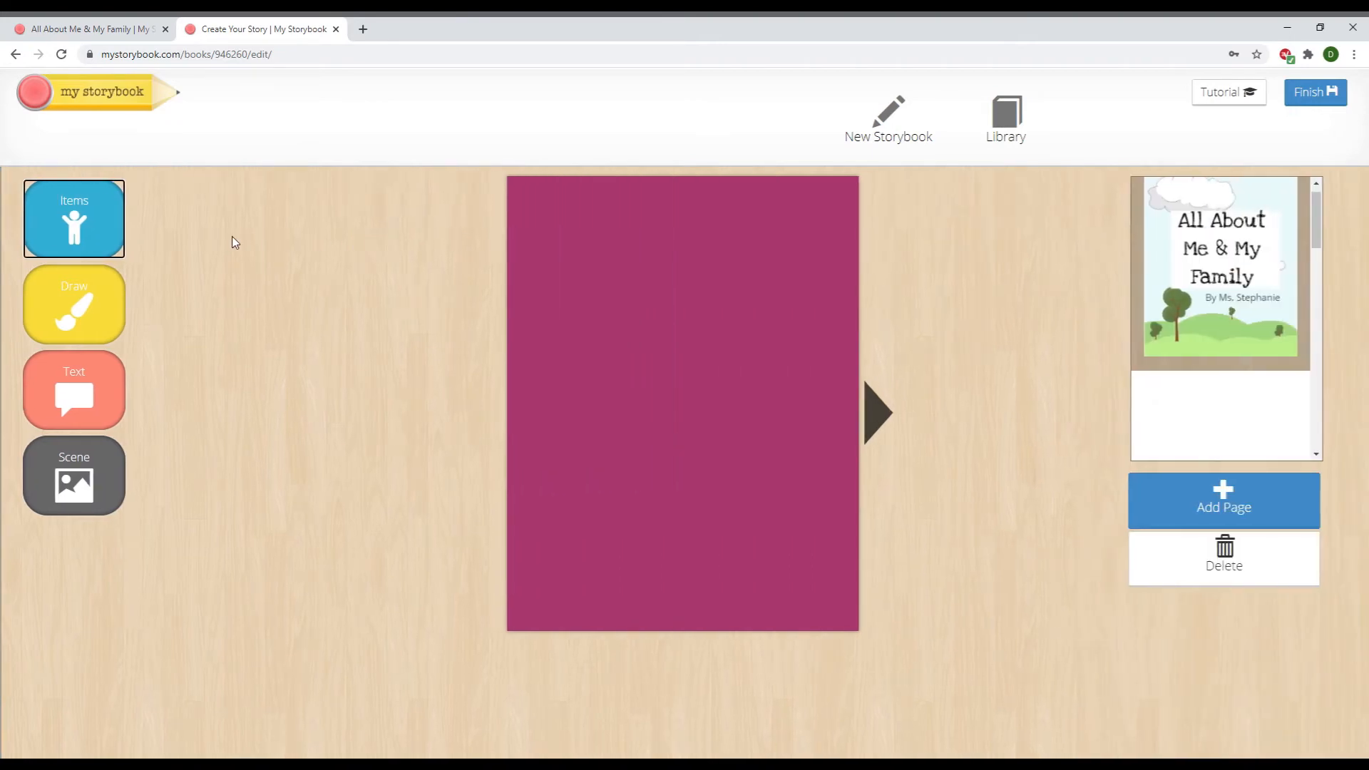
# Upload your own photo and place it on the magenta page
pyautogui.click(63, 228)
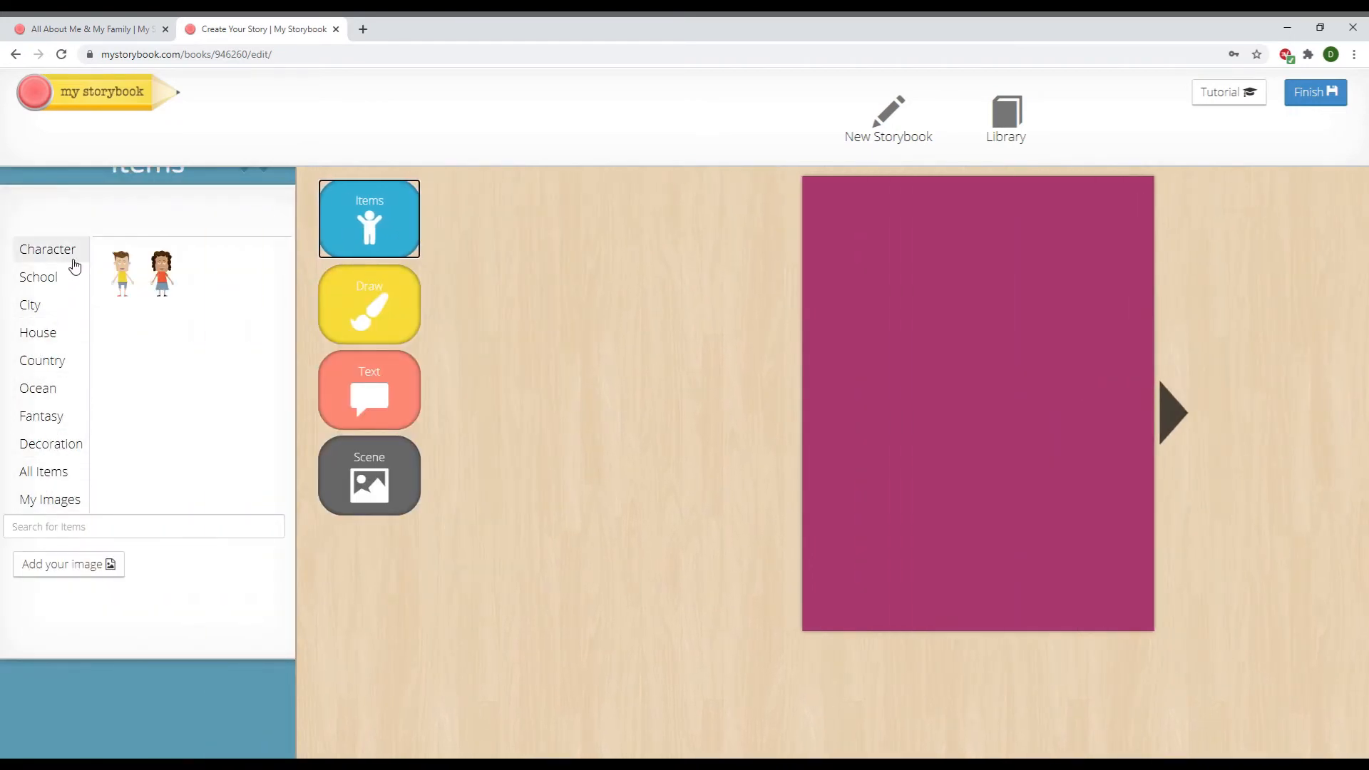
pyautogui.click(45, 369)
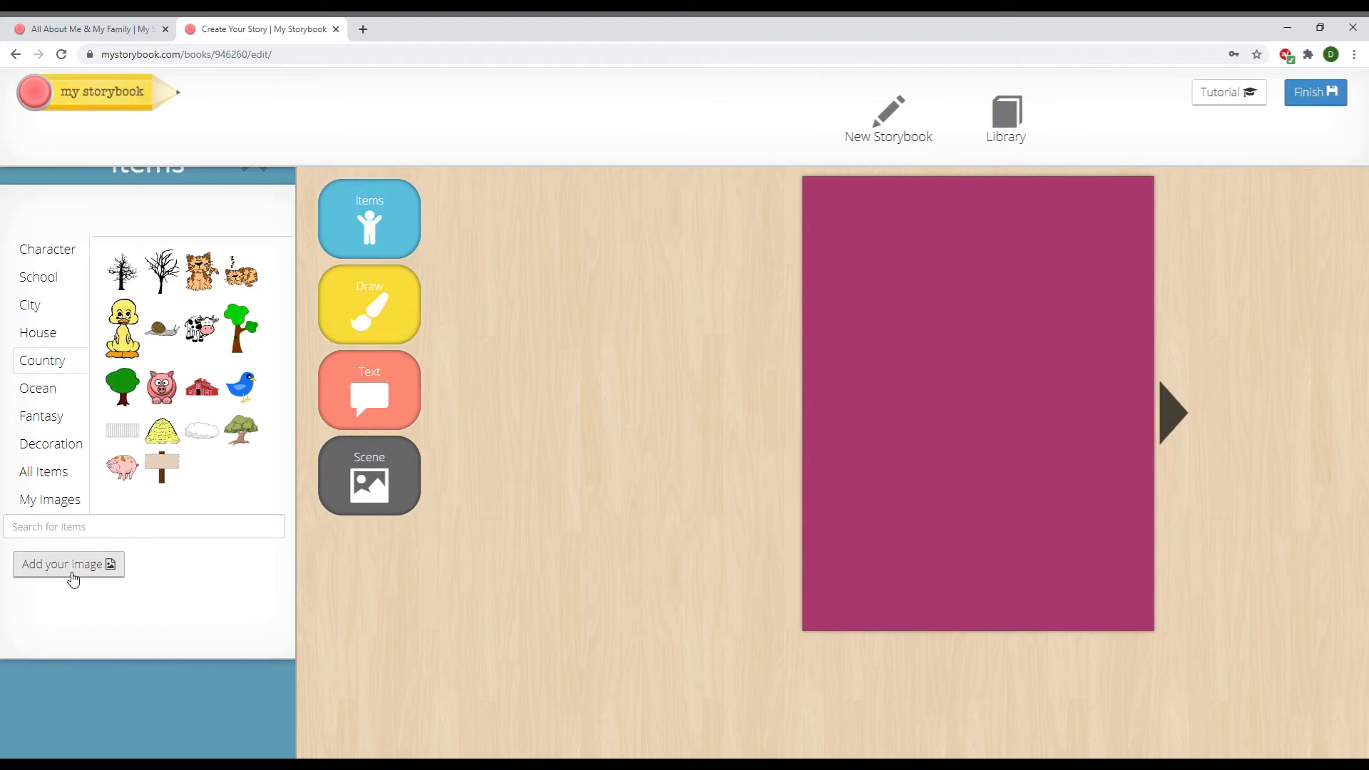
pyautogui.click(73, 579)
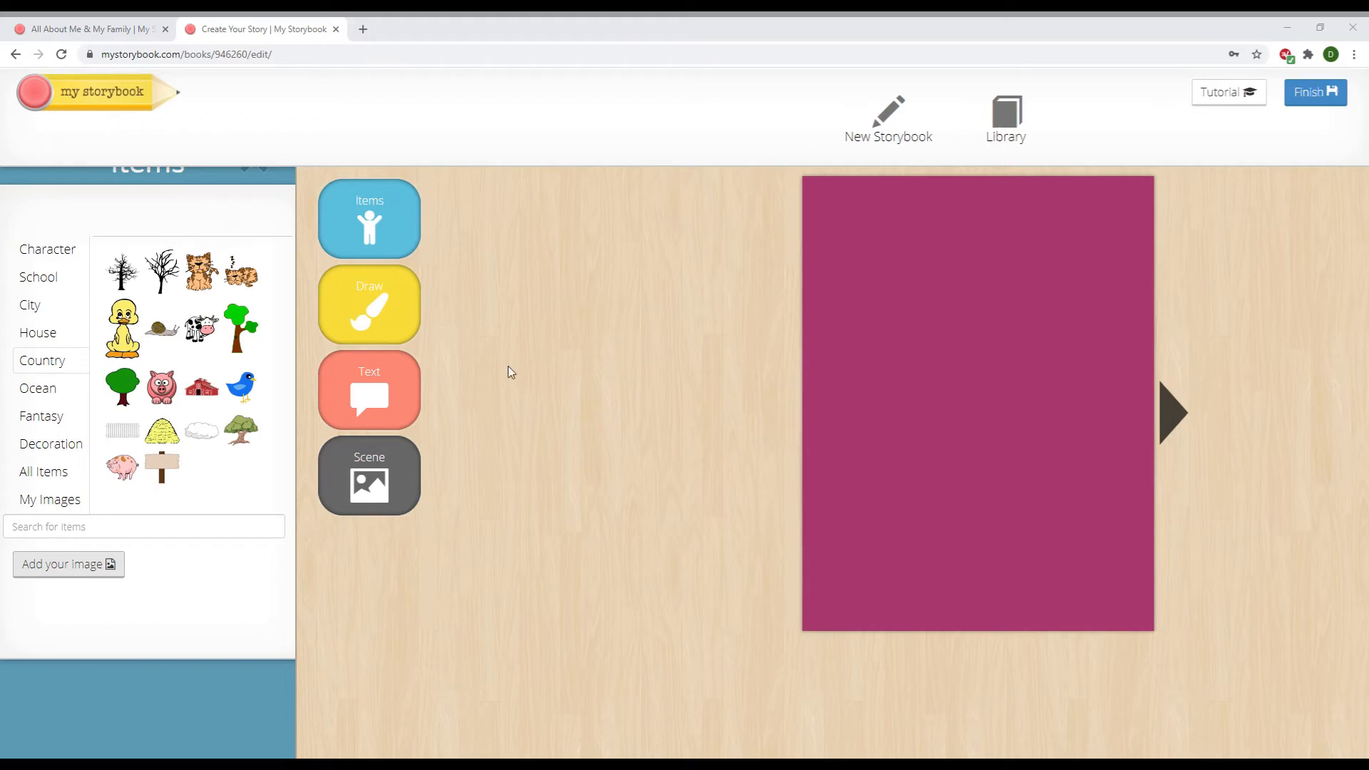
pyautogui.click(562, 382)
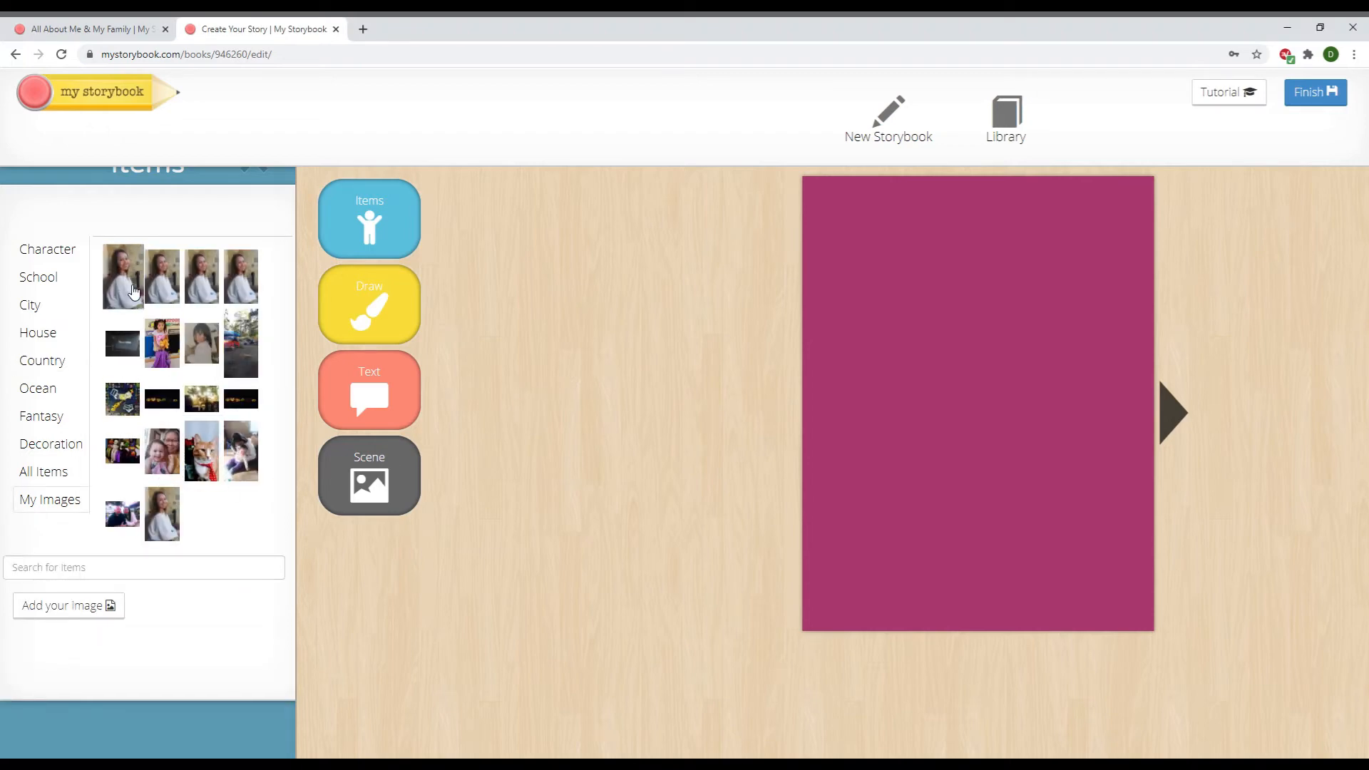
pyautogui.click(128, 289)
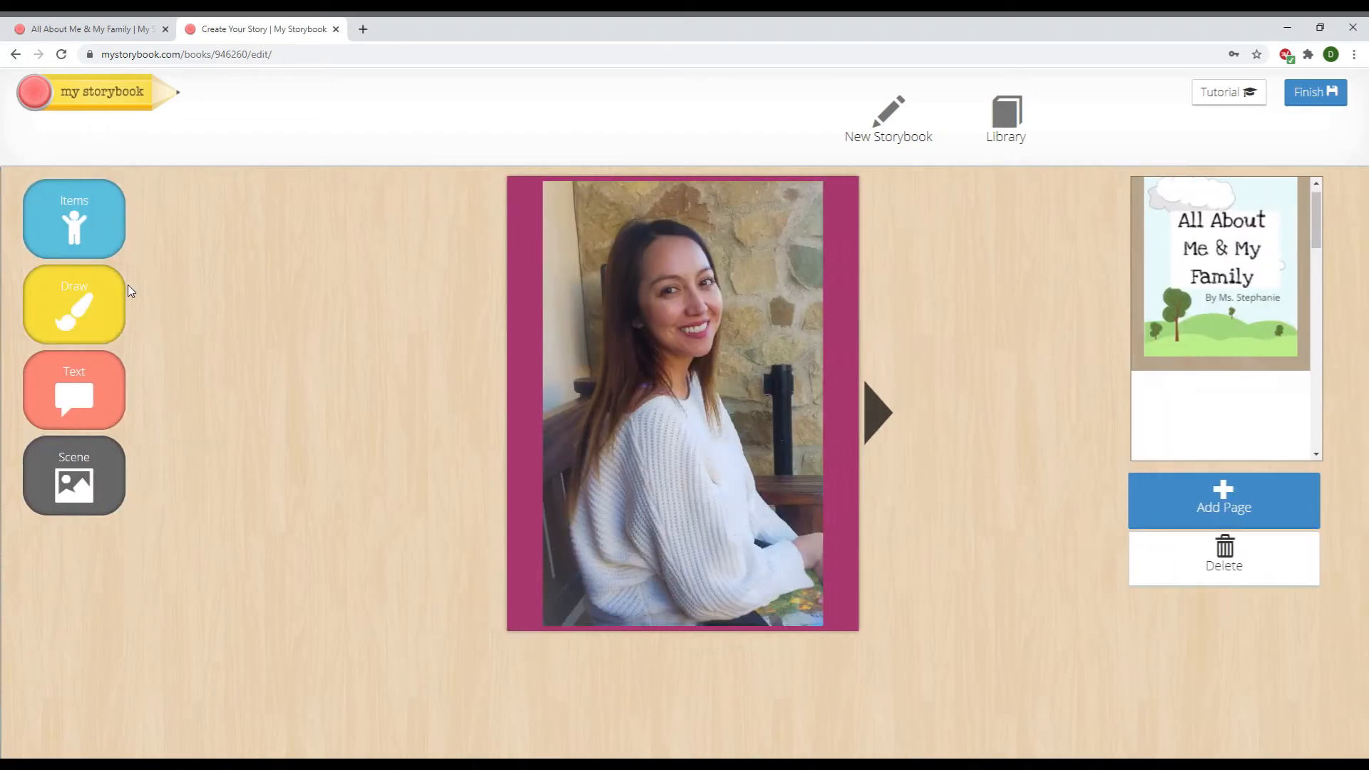
# Shrink the photo to about half size and move it to the lower middle of the page
pyautogui.click(622, 340)
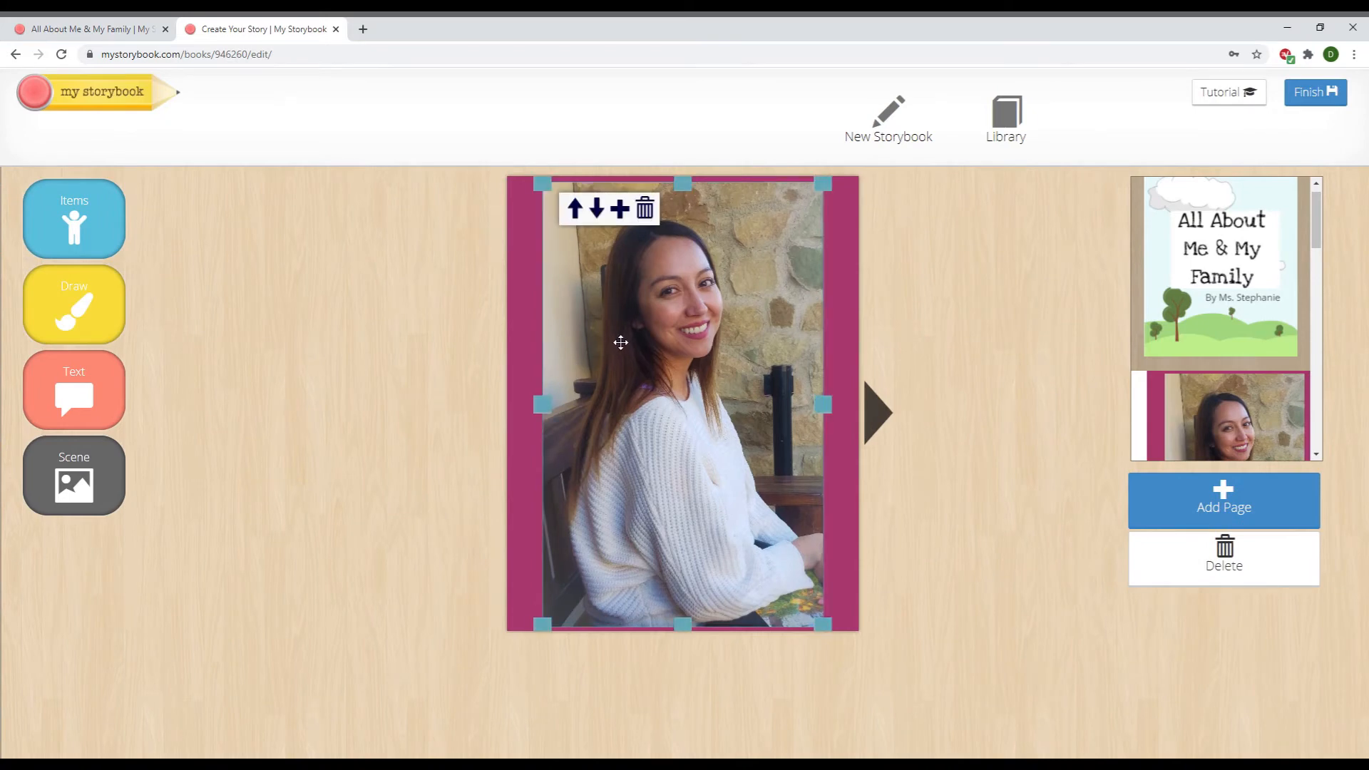
pyautogui.moveTo(751, 300)
pyautogui.mouseDown()
pyautogui.moveTo(716, 342)
pyautogui.moveTo(743, 303)
pyautogui.mouseUp()
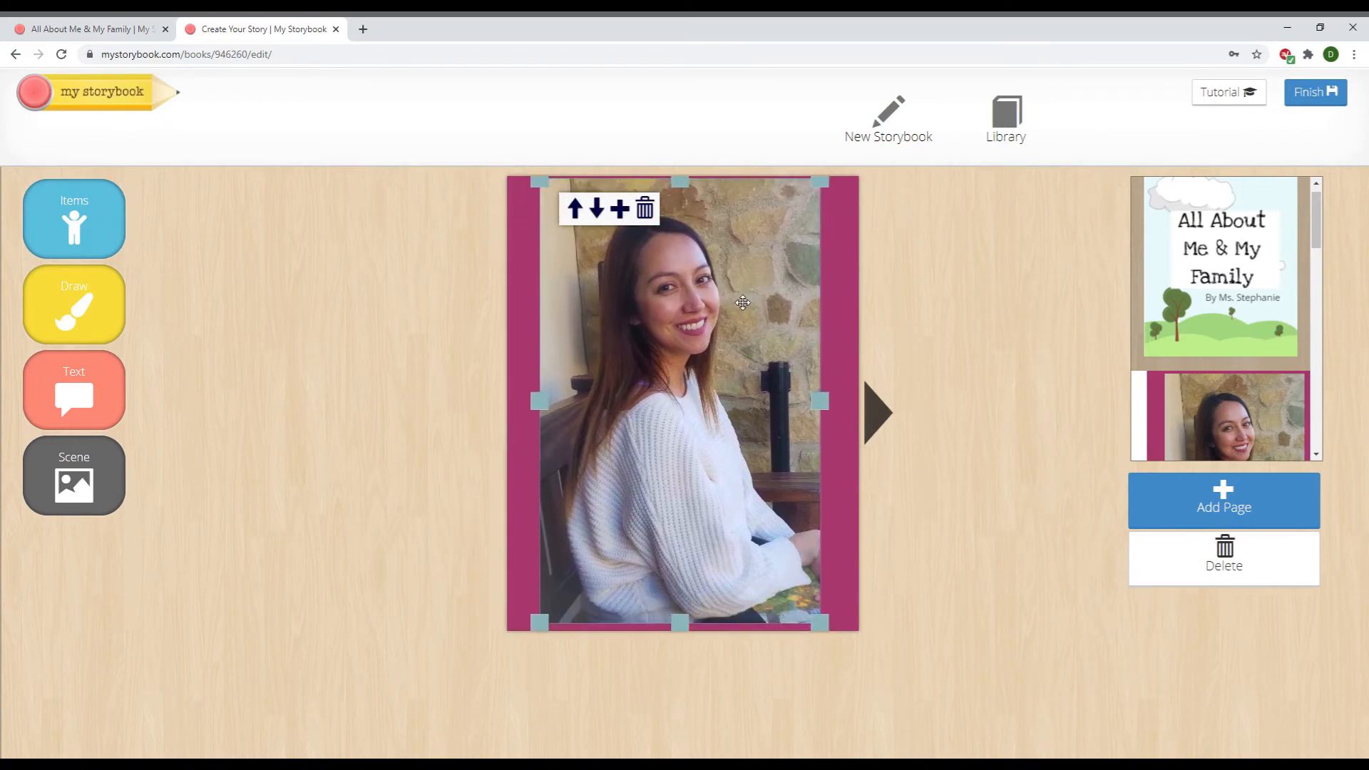
pyautogui.moveTo(831, 188); pyautogui.dragTo(675, 363)
pyautogui.moveTo(636, 445); pyautogui.dragTo(705, 416)
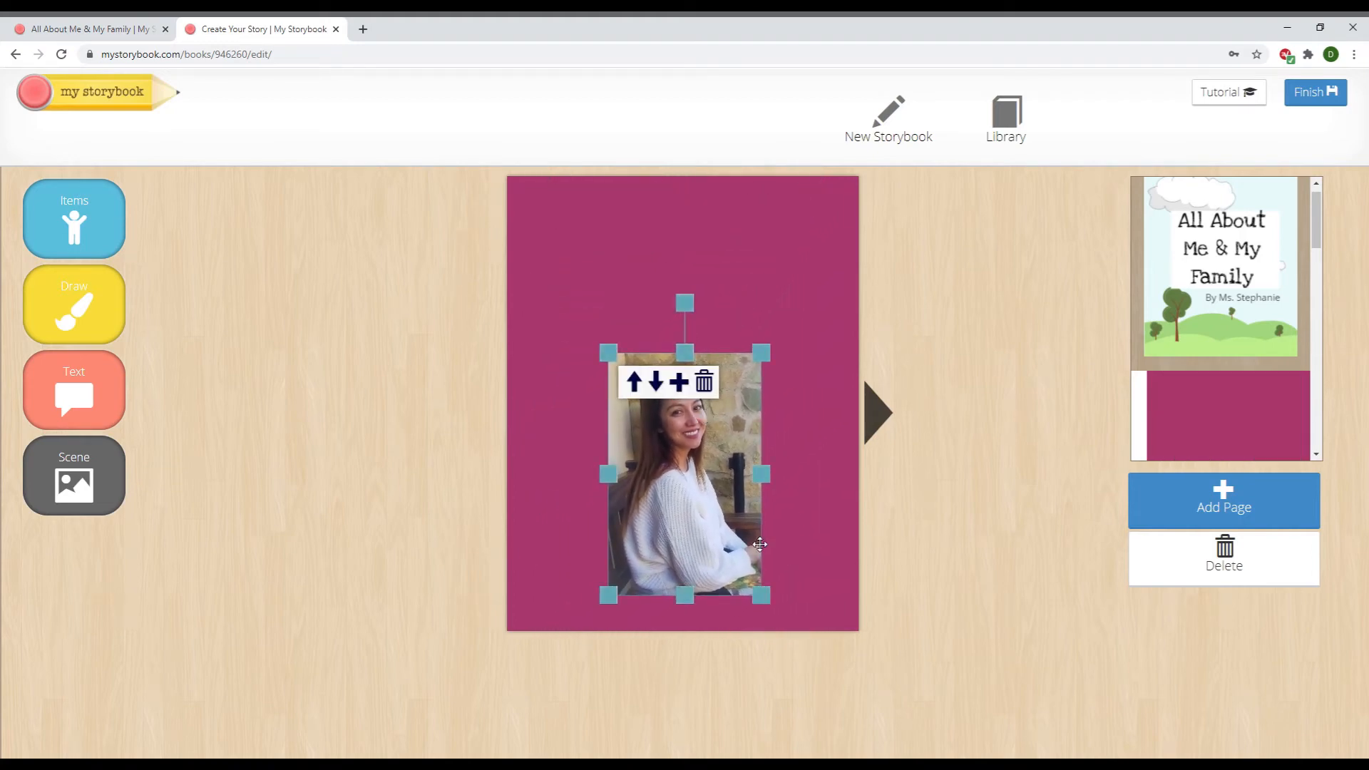
pyautogui.click(99, 407)
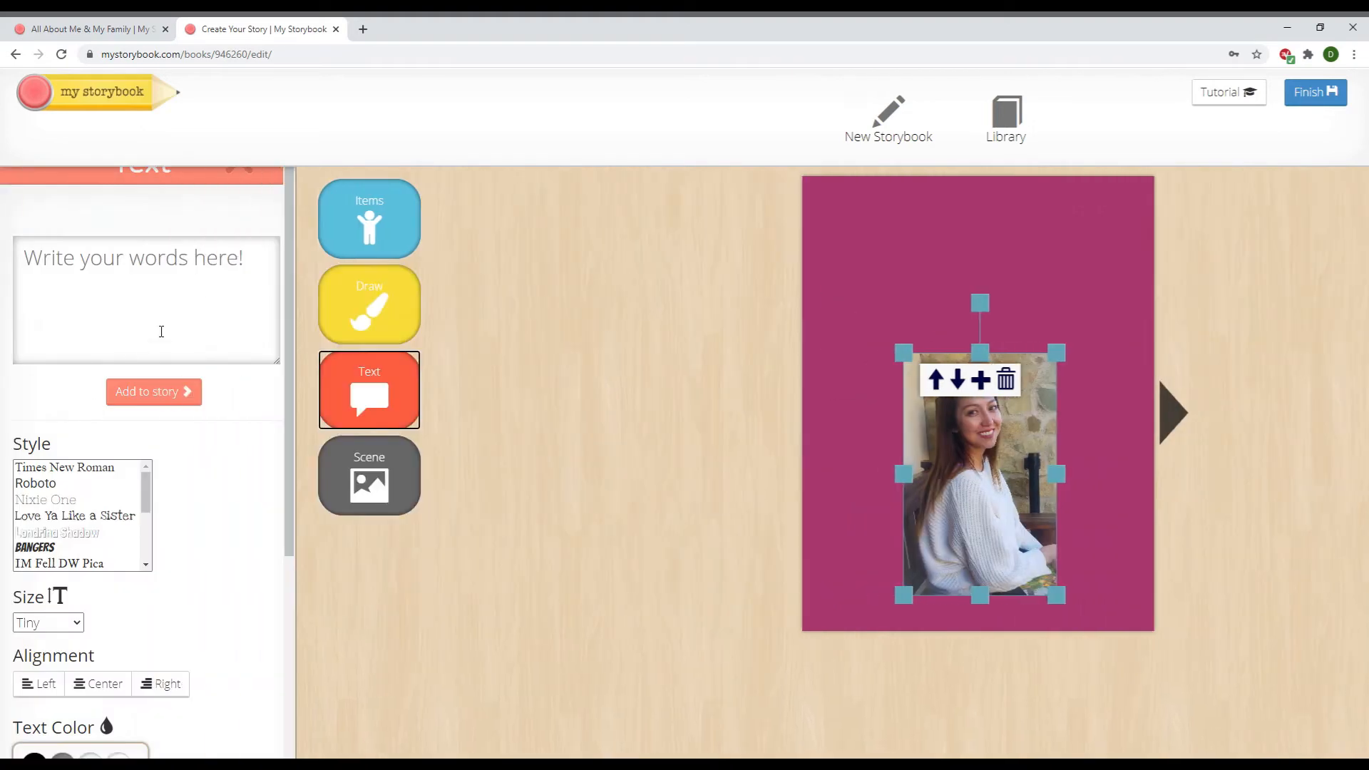
# Add the introduction text 'This is me.' with the author's name and age 35
pyautogui.click(209, 277)
pyautogui.write('Th')
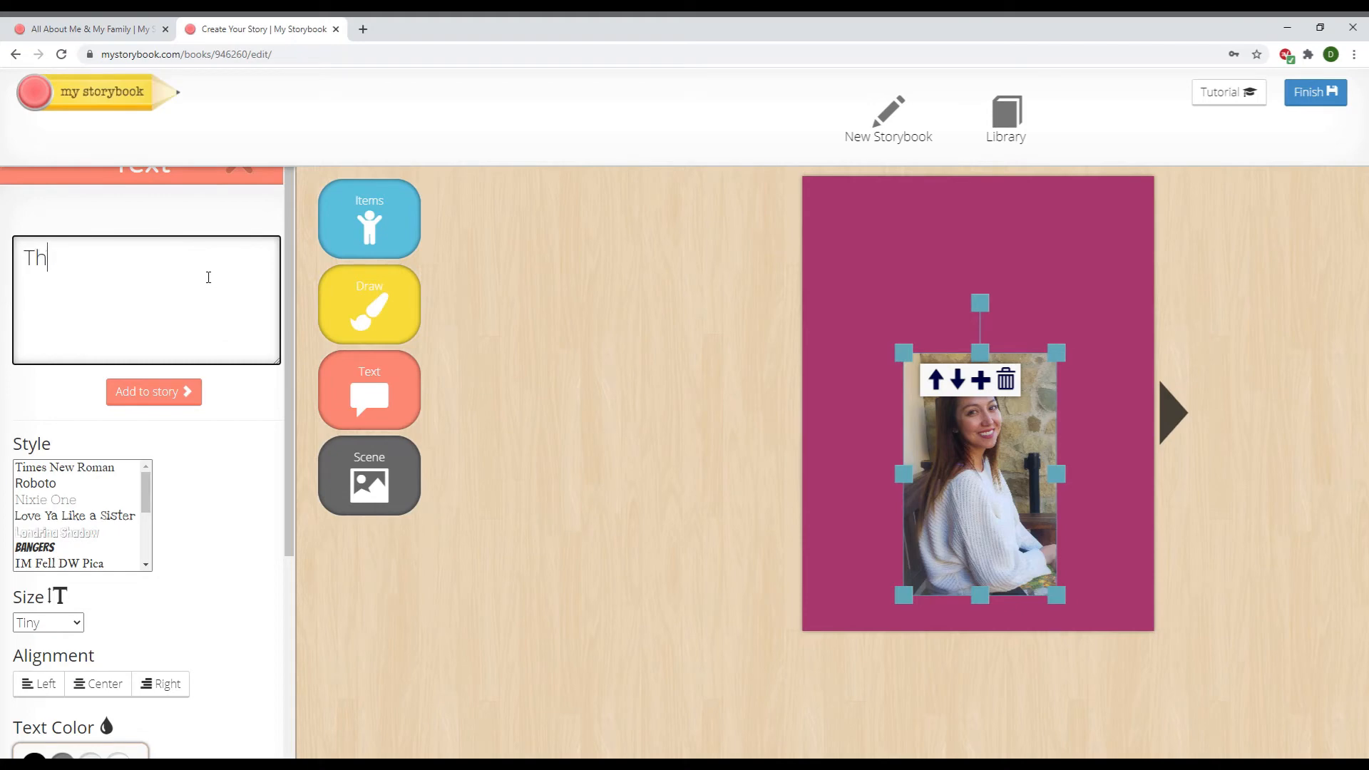
pyautogui.write('i s is me. My name is')
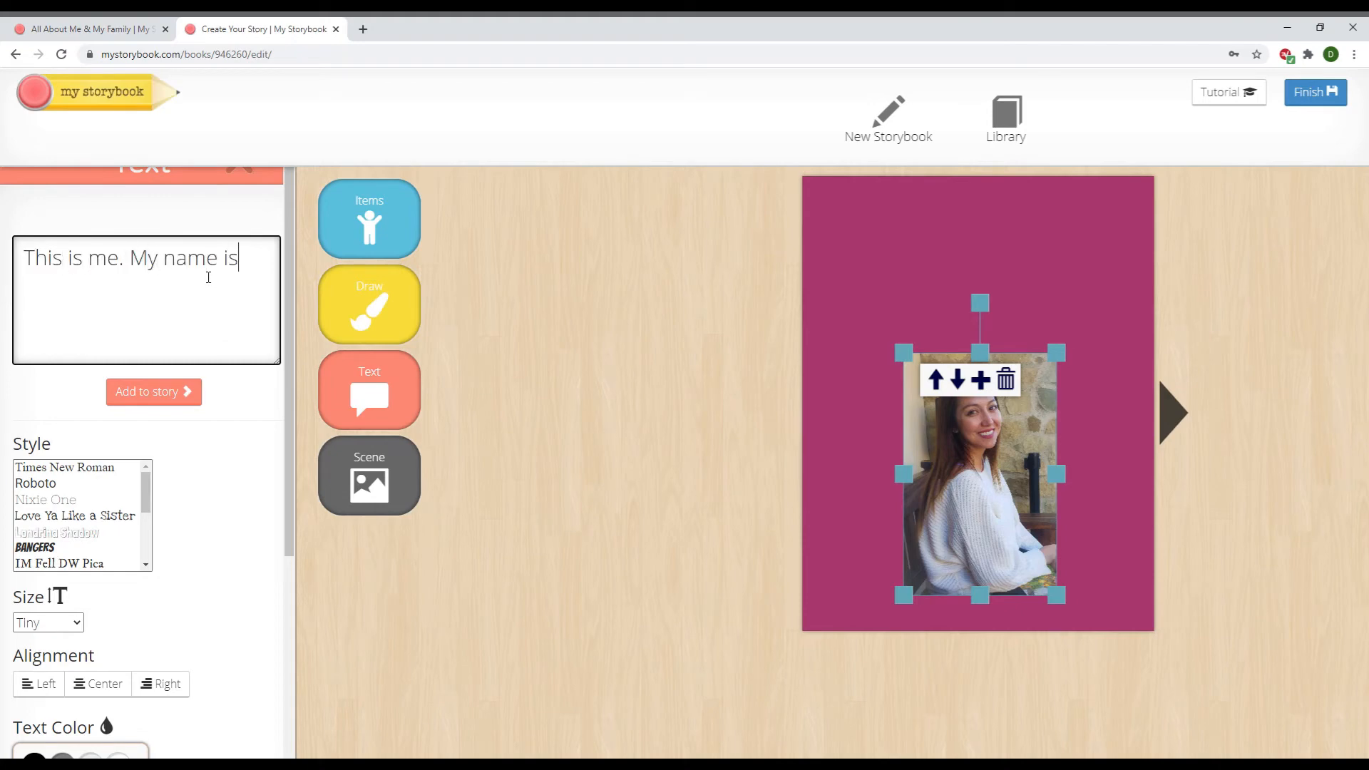
pyautogui.write(' Ms. Stephanie. I am ')
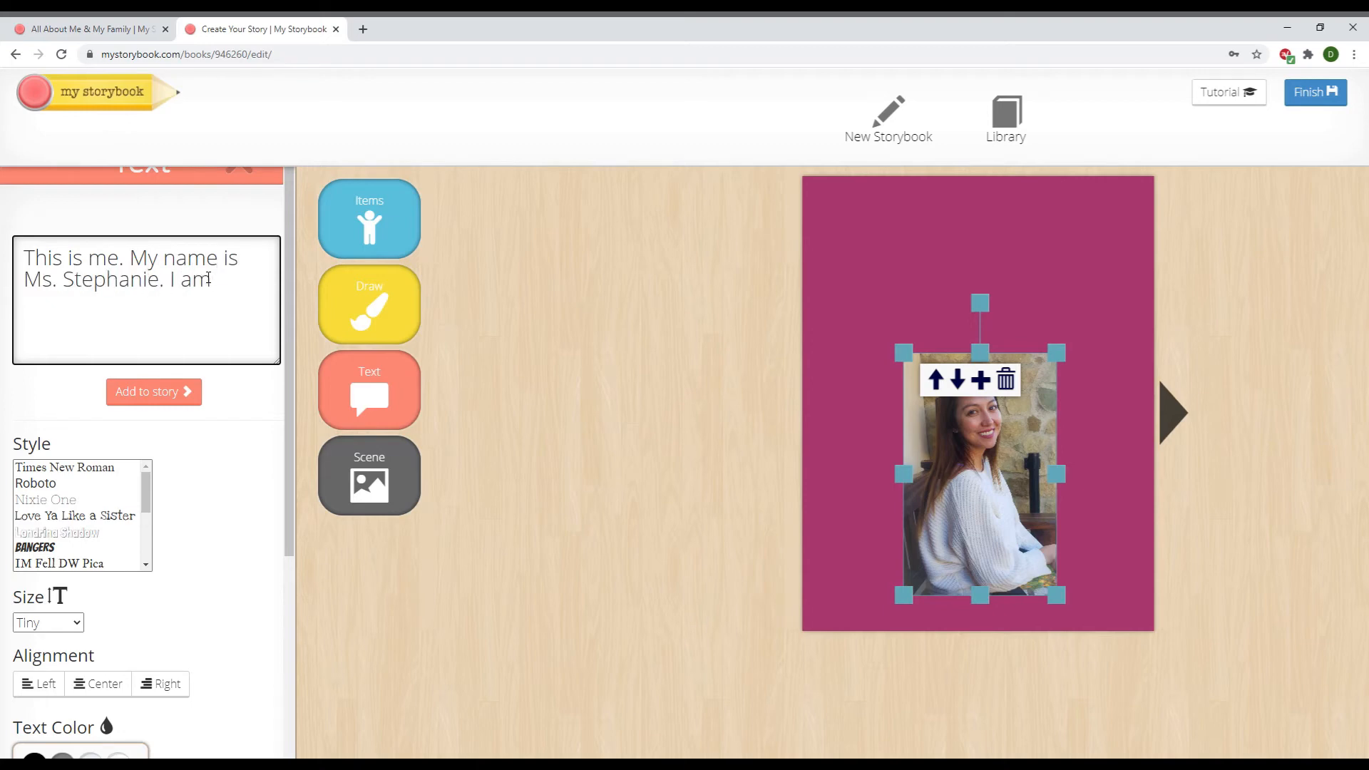
pyautogui.write('35 years old.')
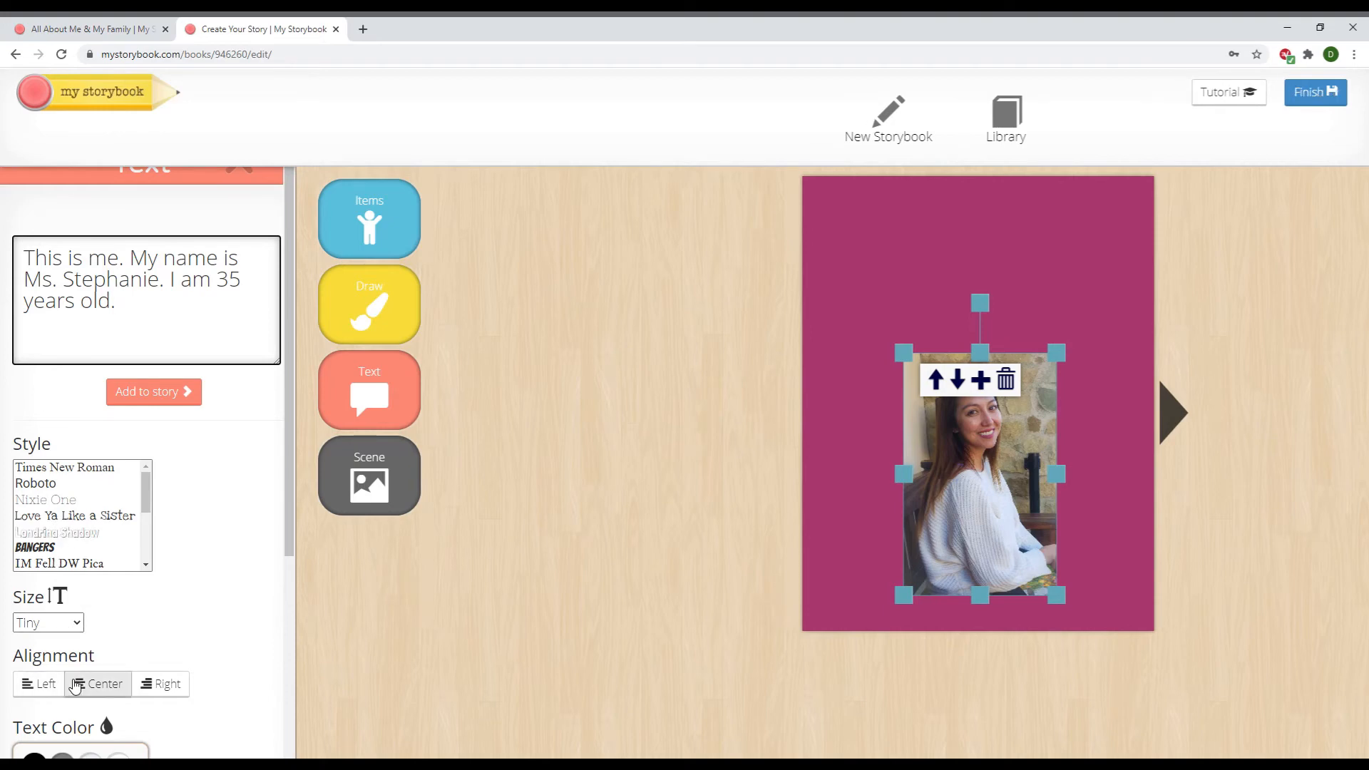
pyautogui.moveTo(285, 505)
pyautogui.mouseDown()
pyautogui.moveTo(288, 723)
pyautogui.moveTo(303, 508)
pyautogui.mouseUp()
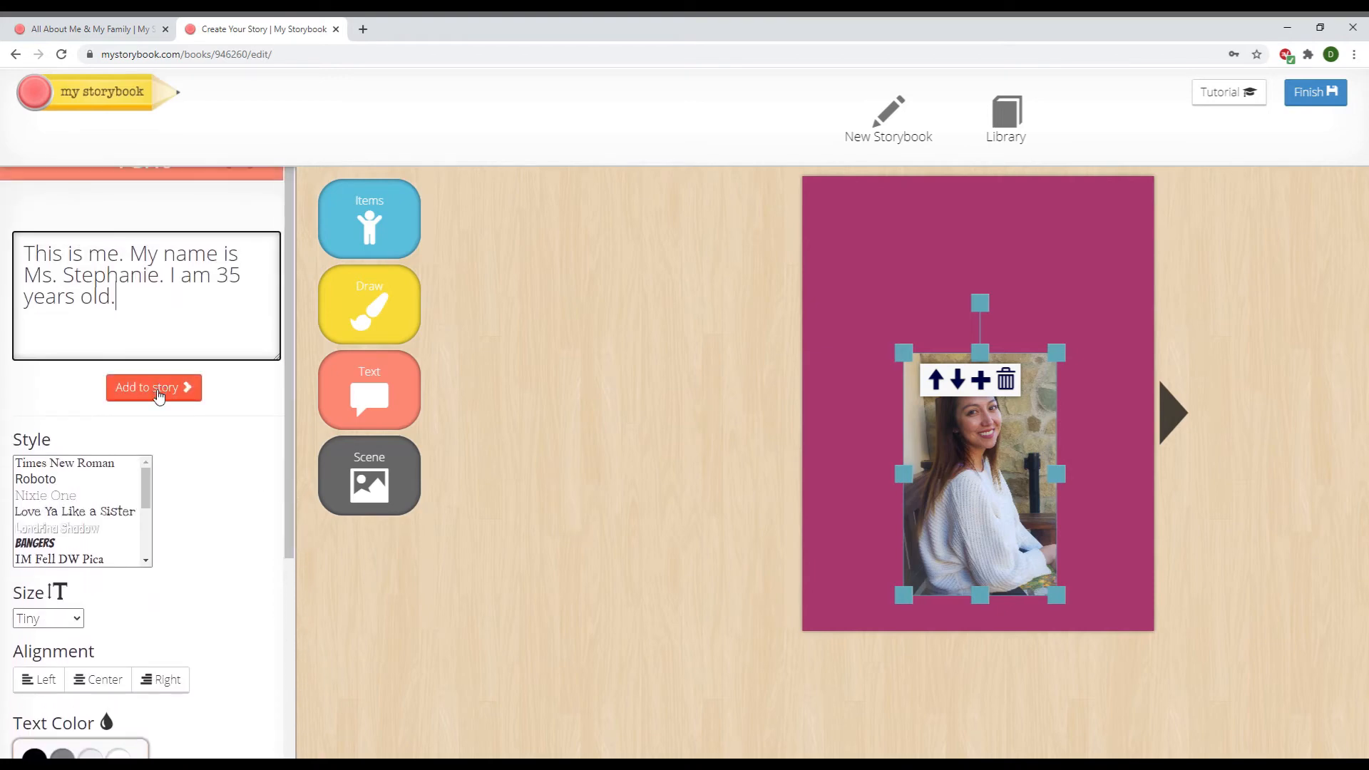
pyautogui.click(157, 389)
# Nudge the introduction text up and right and colour it white
pyautogui.click(592, 253)
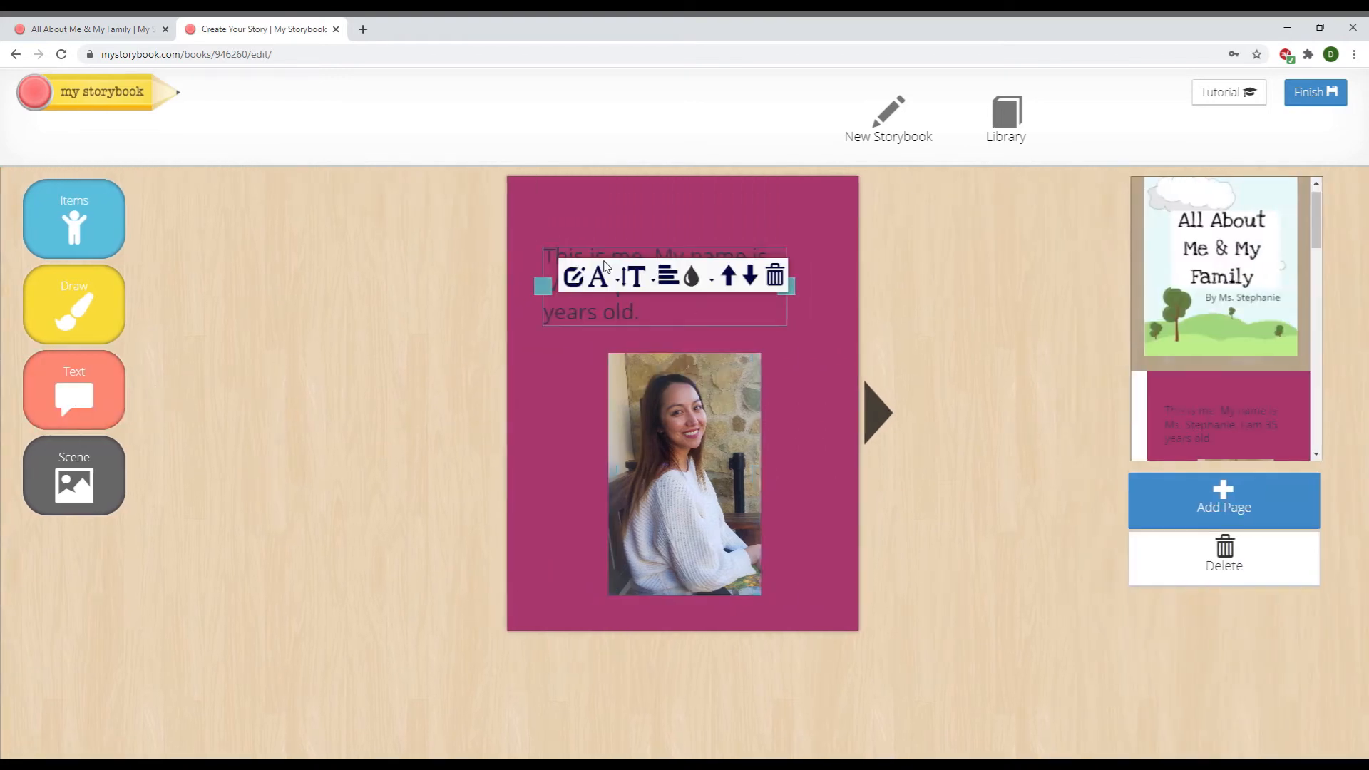
pyautogui.moveTo(690, 319); pyautogui.dragTo(711, 298)
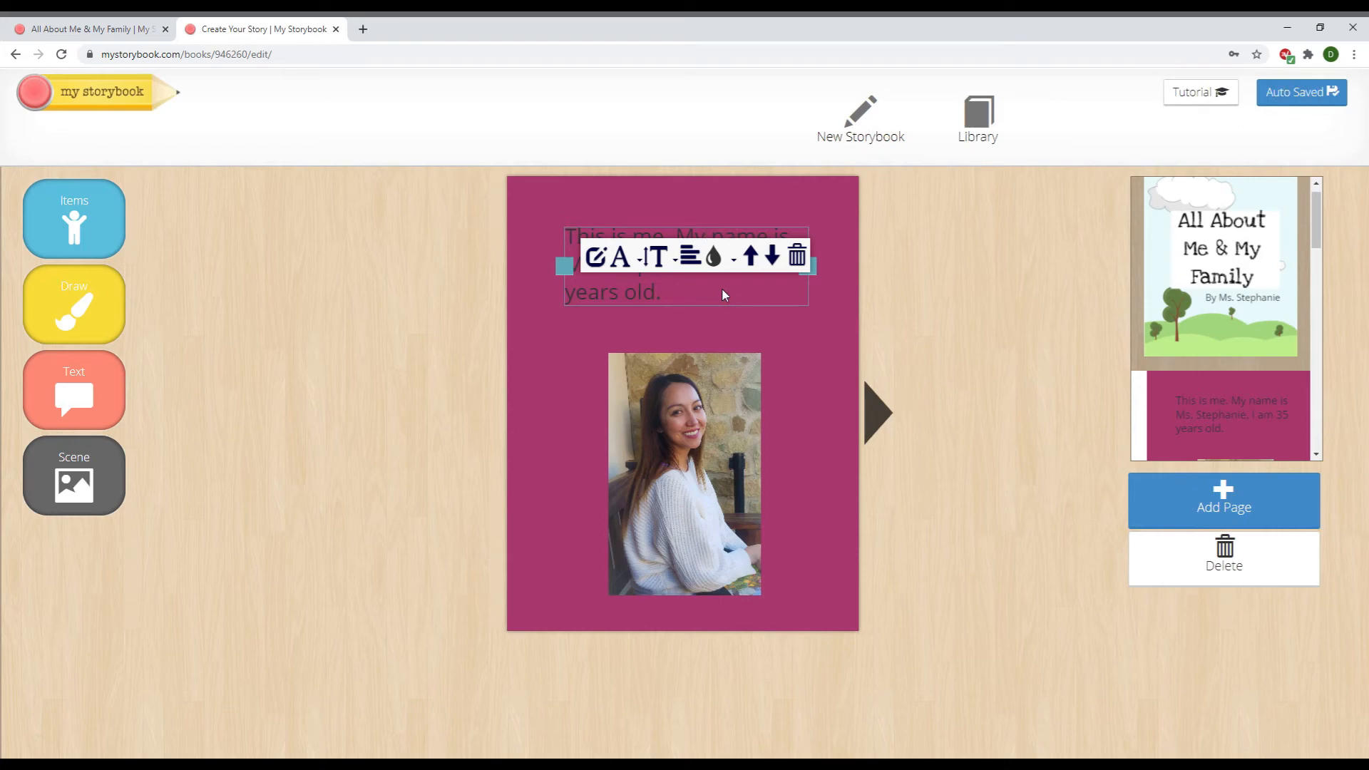
pyautogui.click(740, 262)
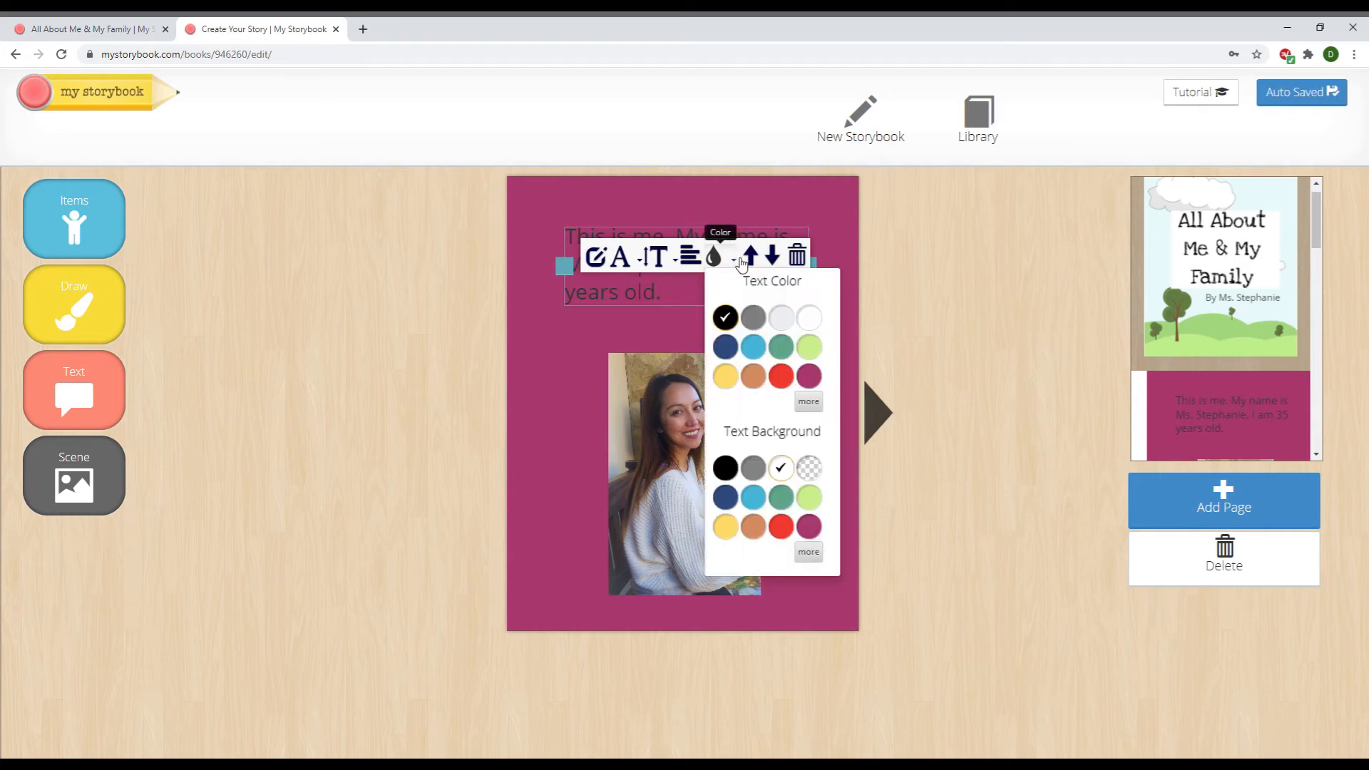
pyautogui.click(810, 318)
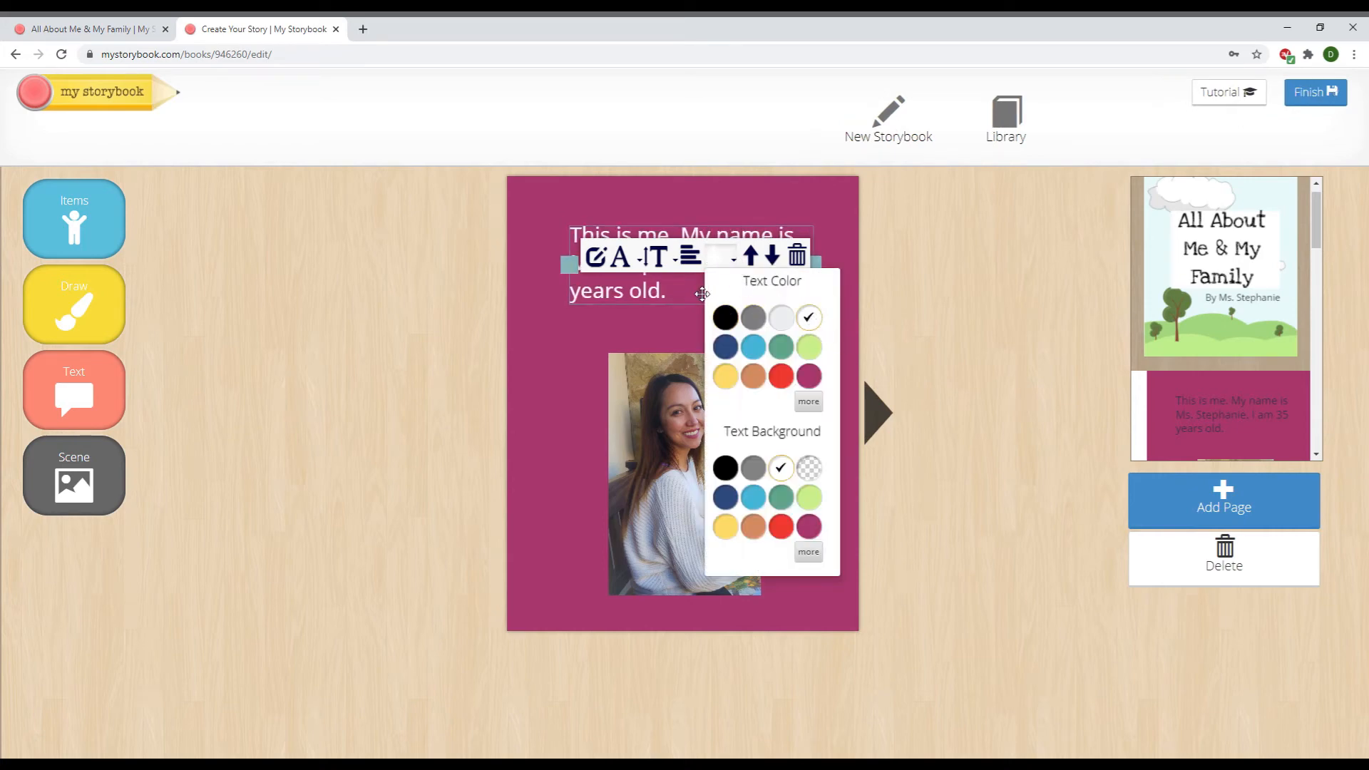
pyautogui.click(677, 363)
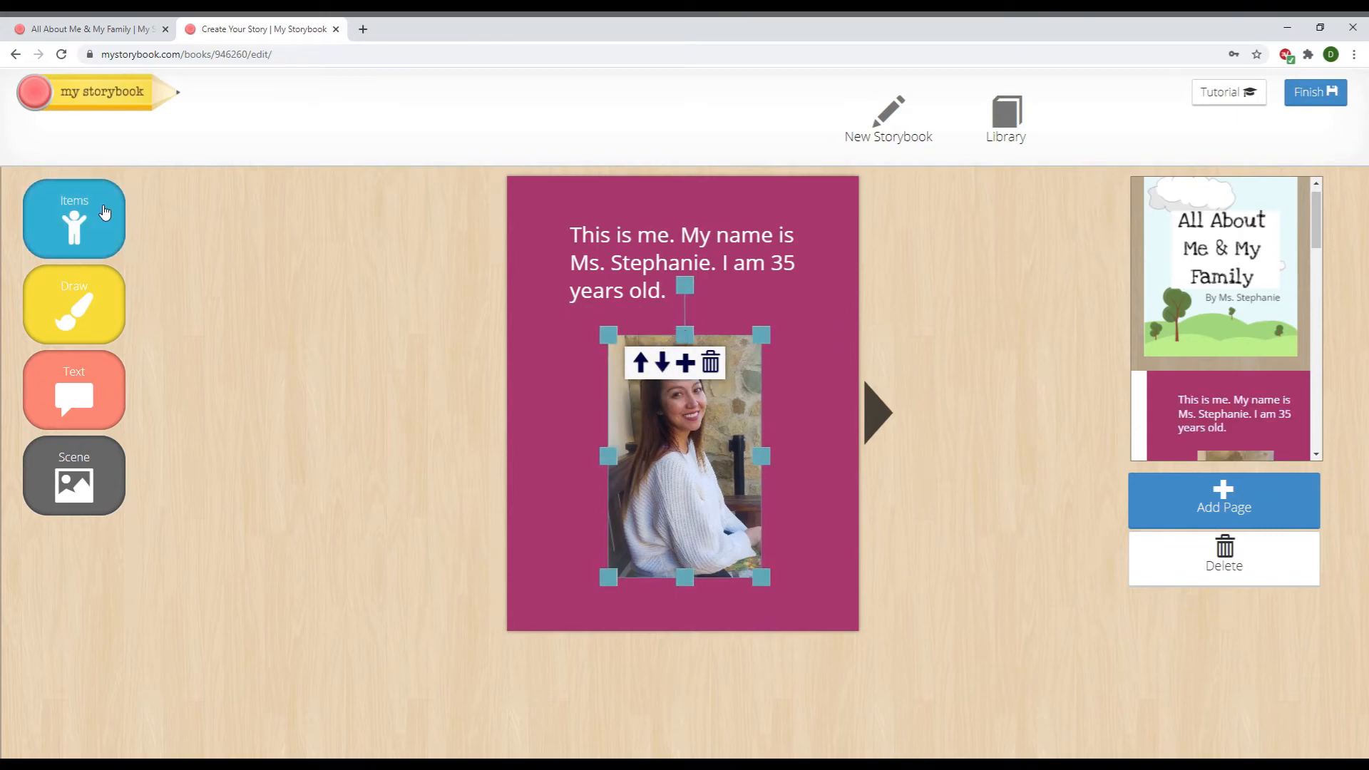
pyautogui.click(110, 214)
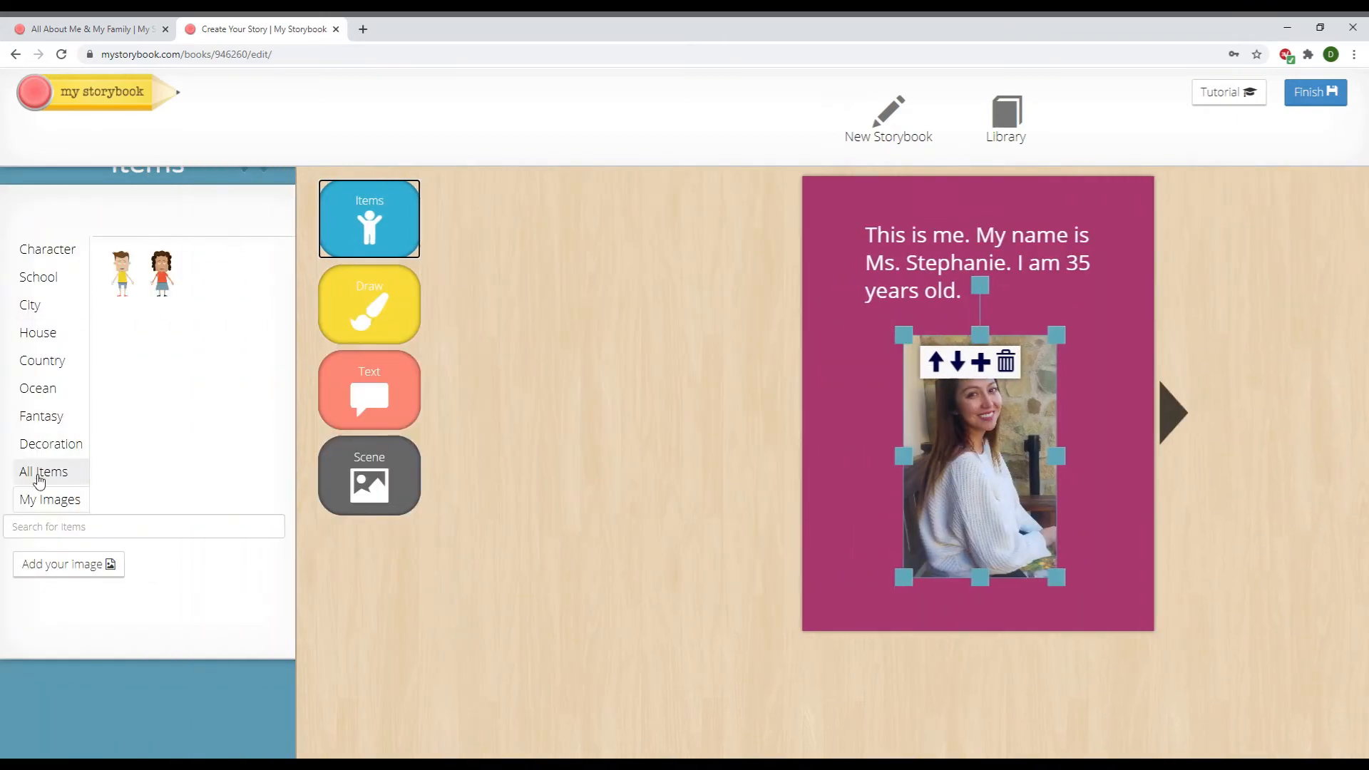
# Add a cartoon turtle from All Items, shrink it and place it below the photo's lower-left corner
pyautogui.click(44, 474)
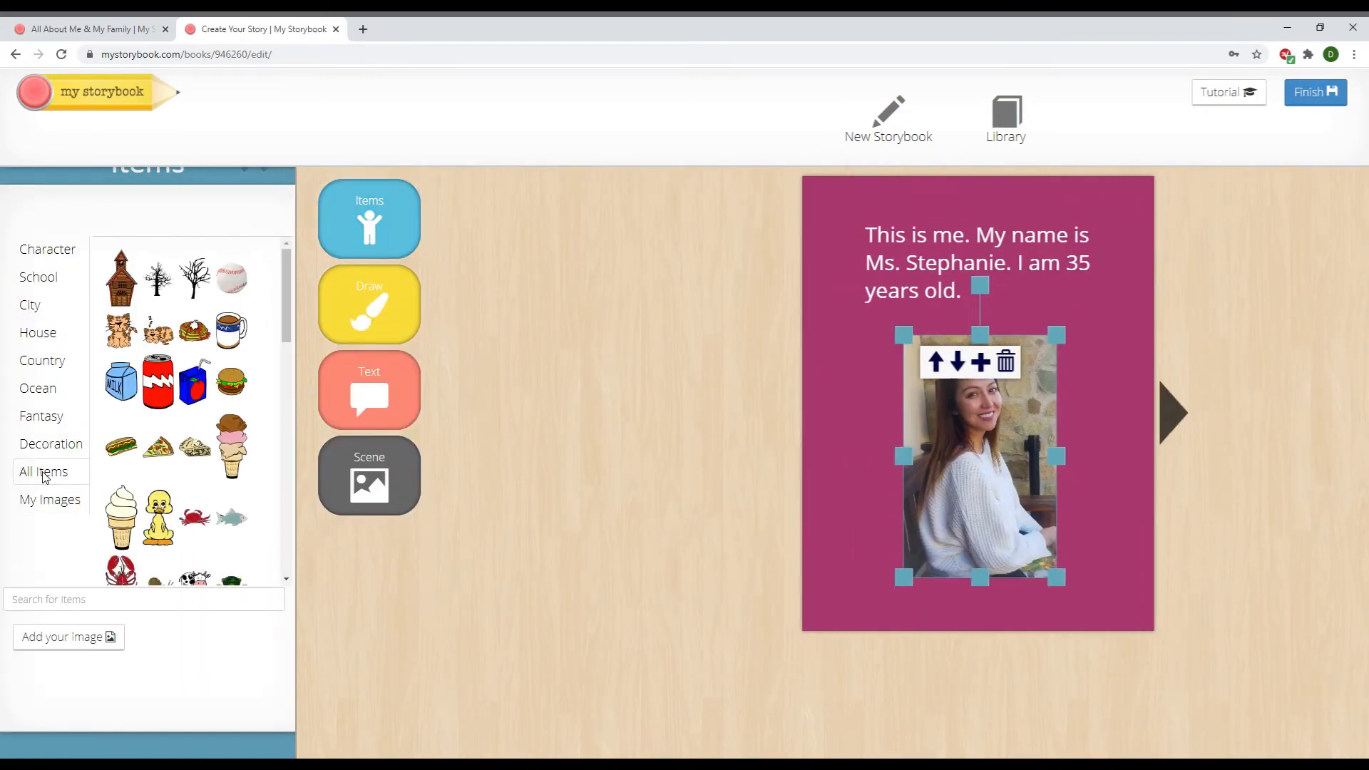
pyautogui.moveTo(288, 288)
pyautogui.mouseDown()
pyautogui.moveTo(292, 428)
pyautogui.moveTo(301, 312)
pyautogui.mouseUp()
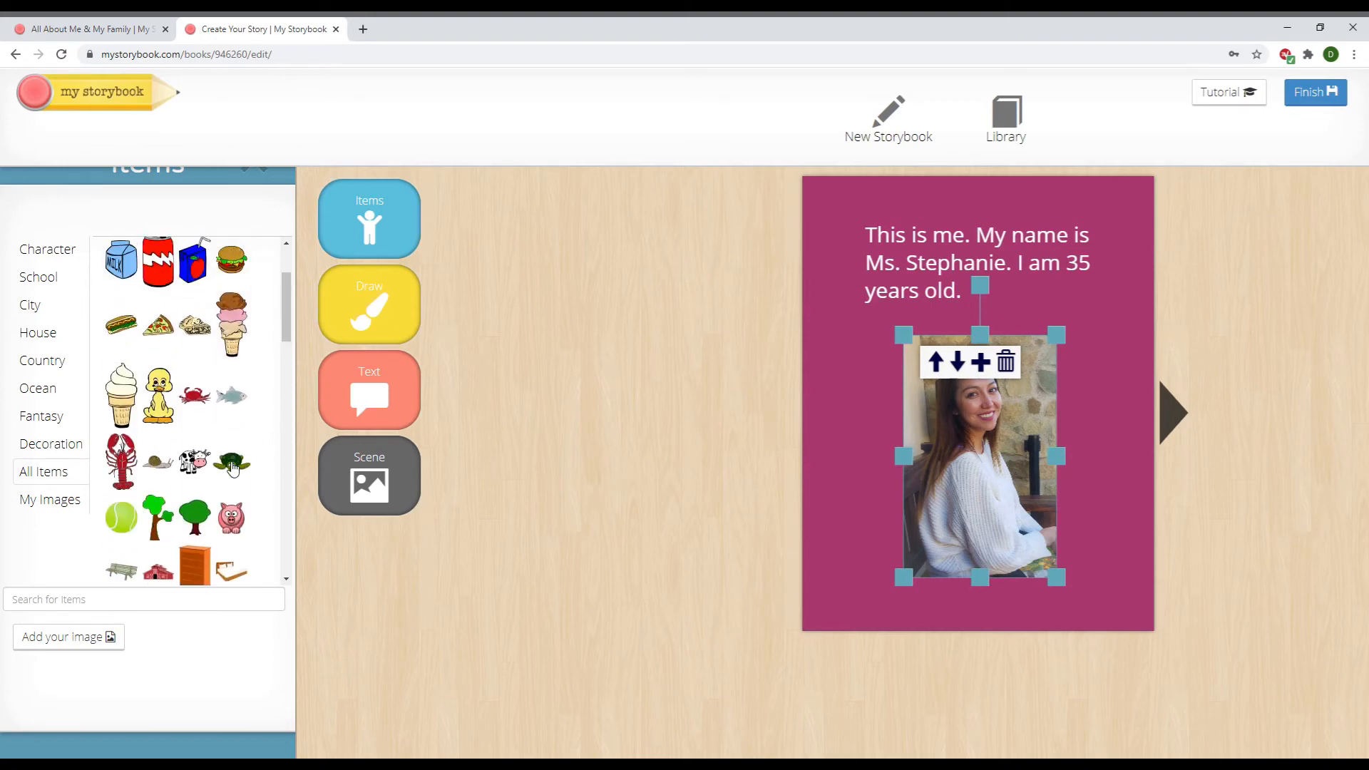
pyautogui.click(229, 462)
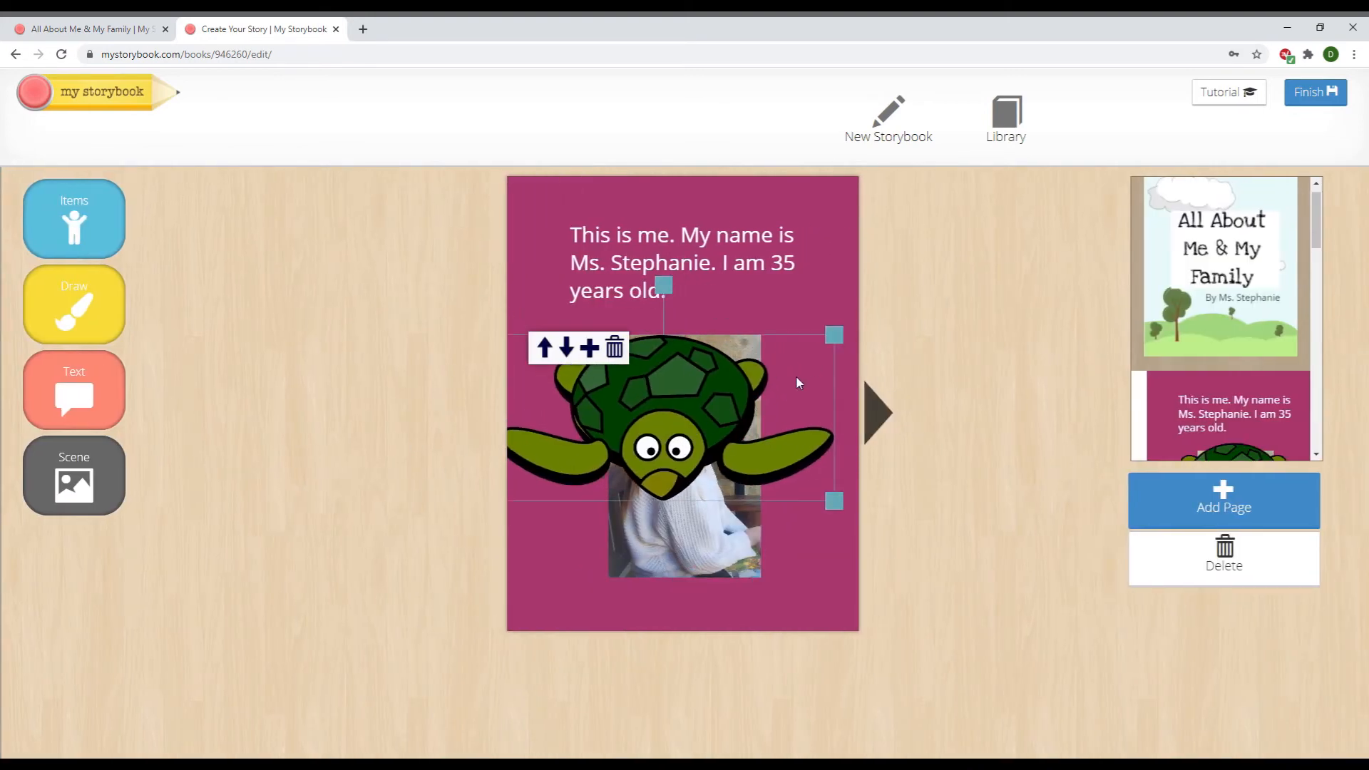
pyautogui.moveTo(836, 336); pyautogui.dragTo(640, 429)
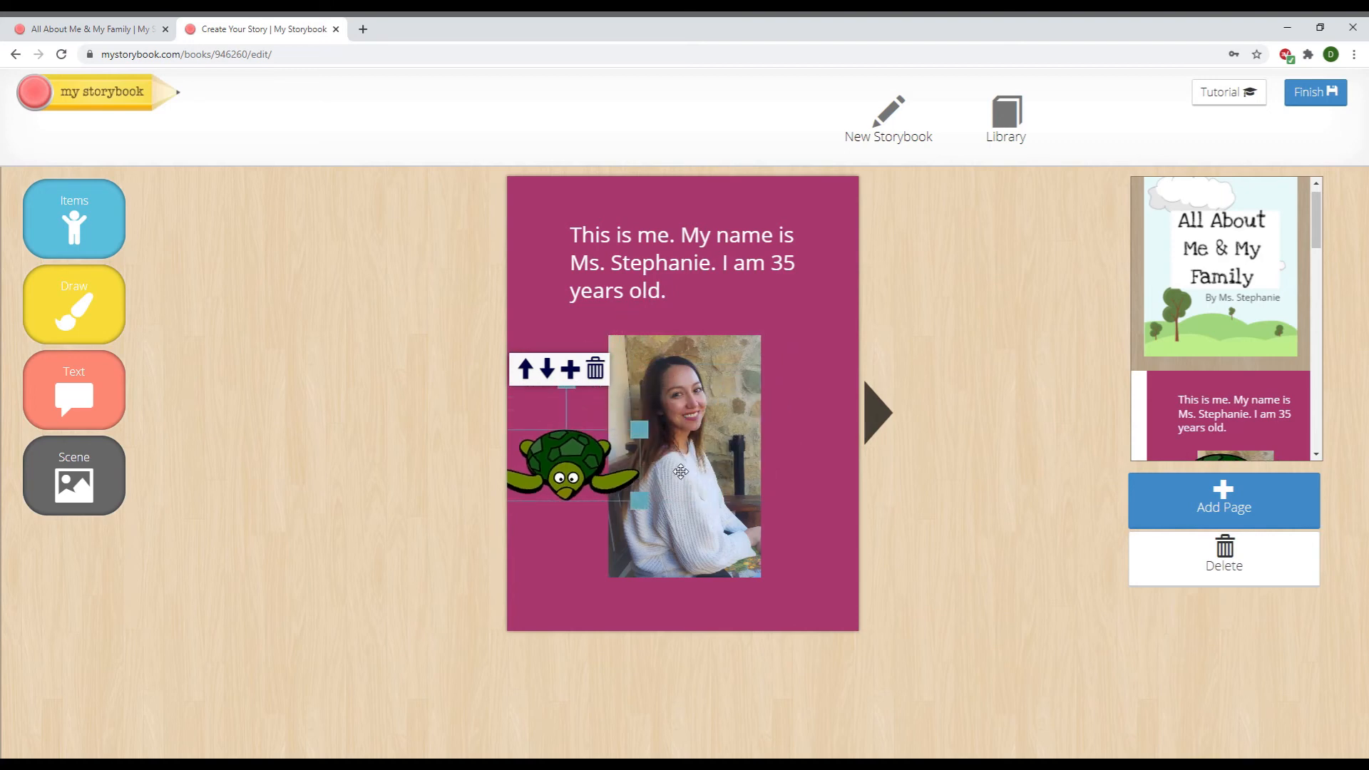
pyautogui.moveTo(584, 476); pyautogui.dragTo(628, 566)
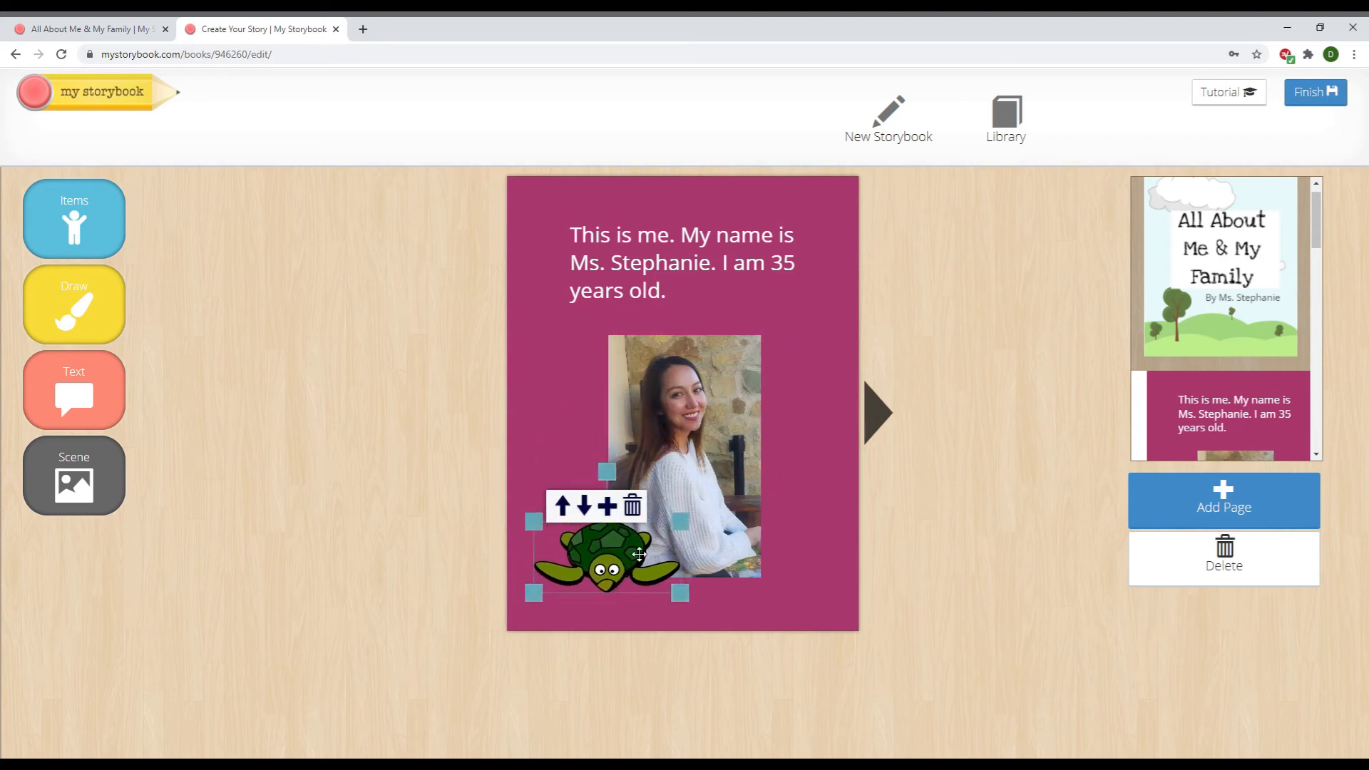
pyautogui.click(828, 478)
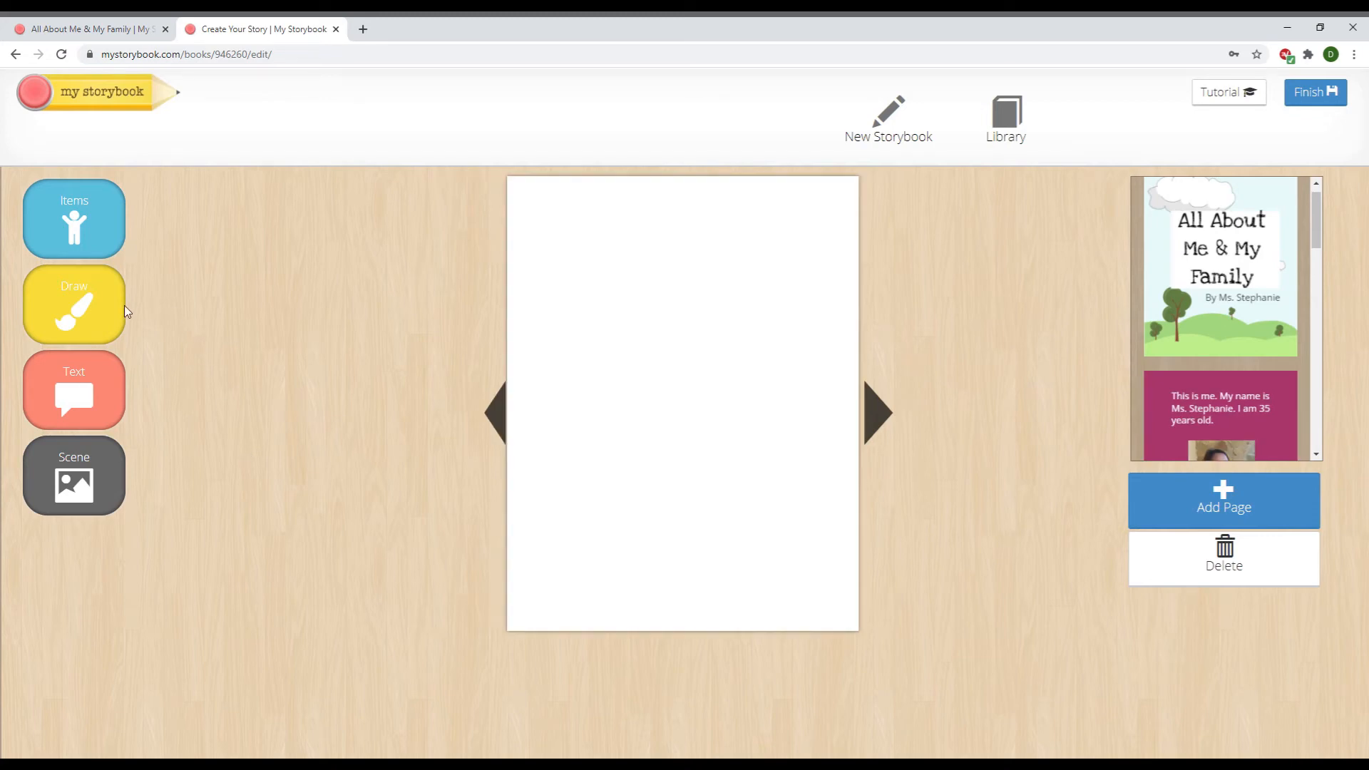
# Draw a green filled rectangle as ground across the bottom of the page
pyautogui.click(100, 307)
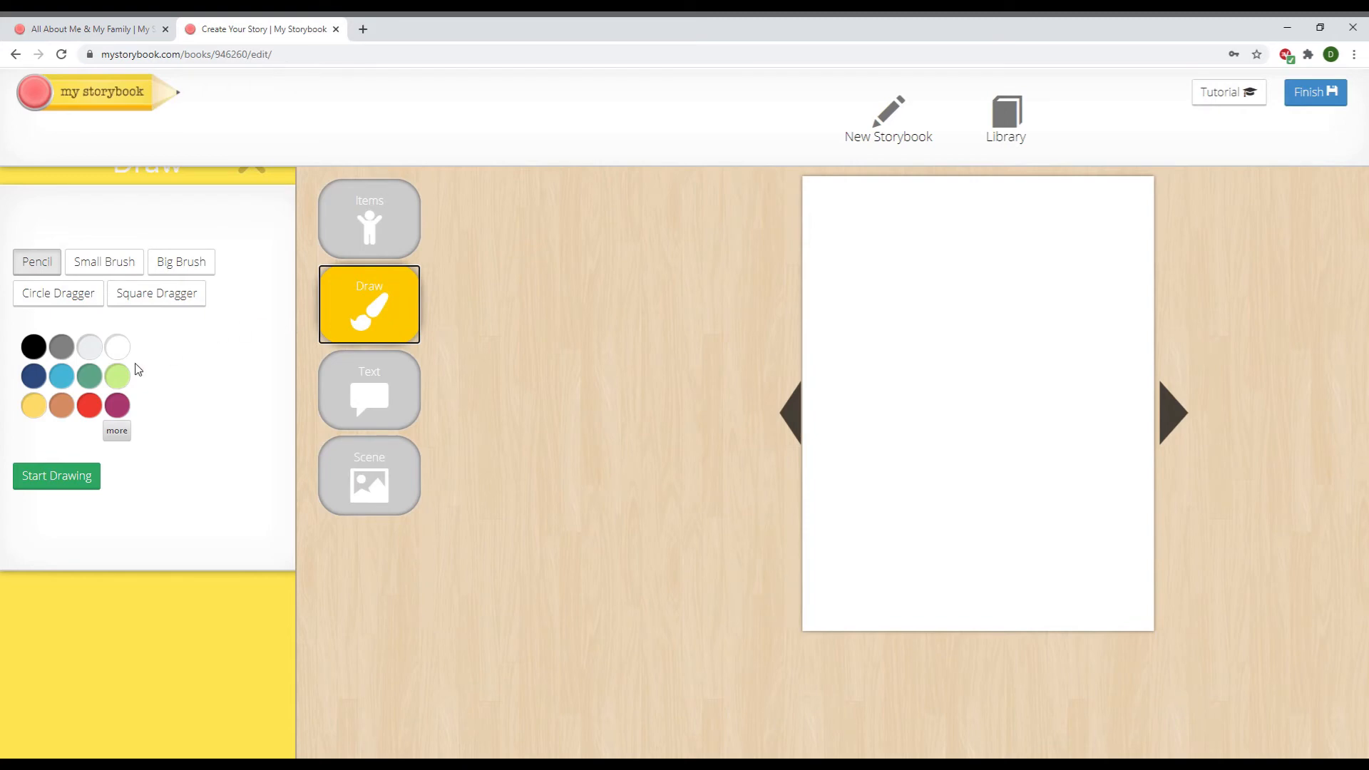
pyautogui.click(119, 265)
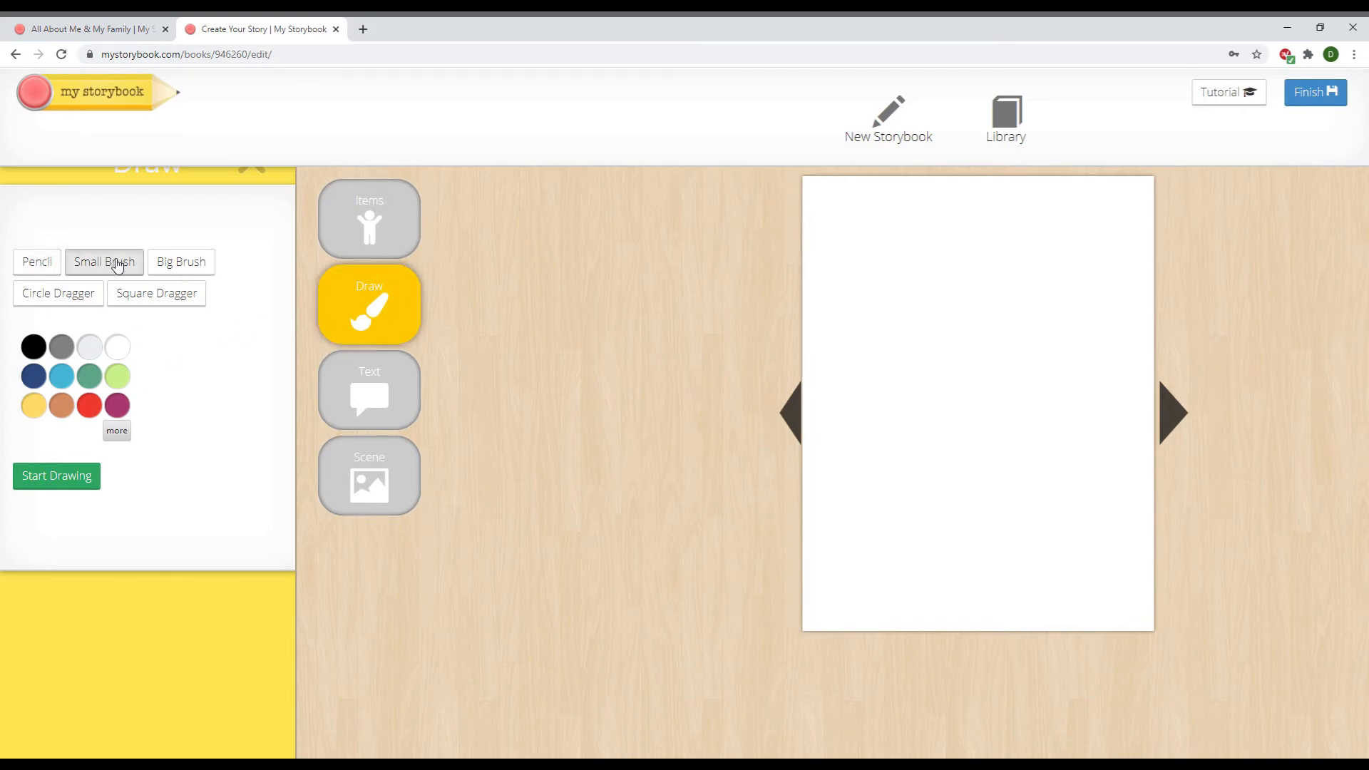
pyautogui.click(179, 298)
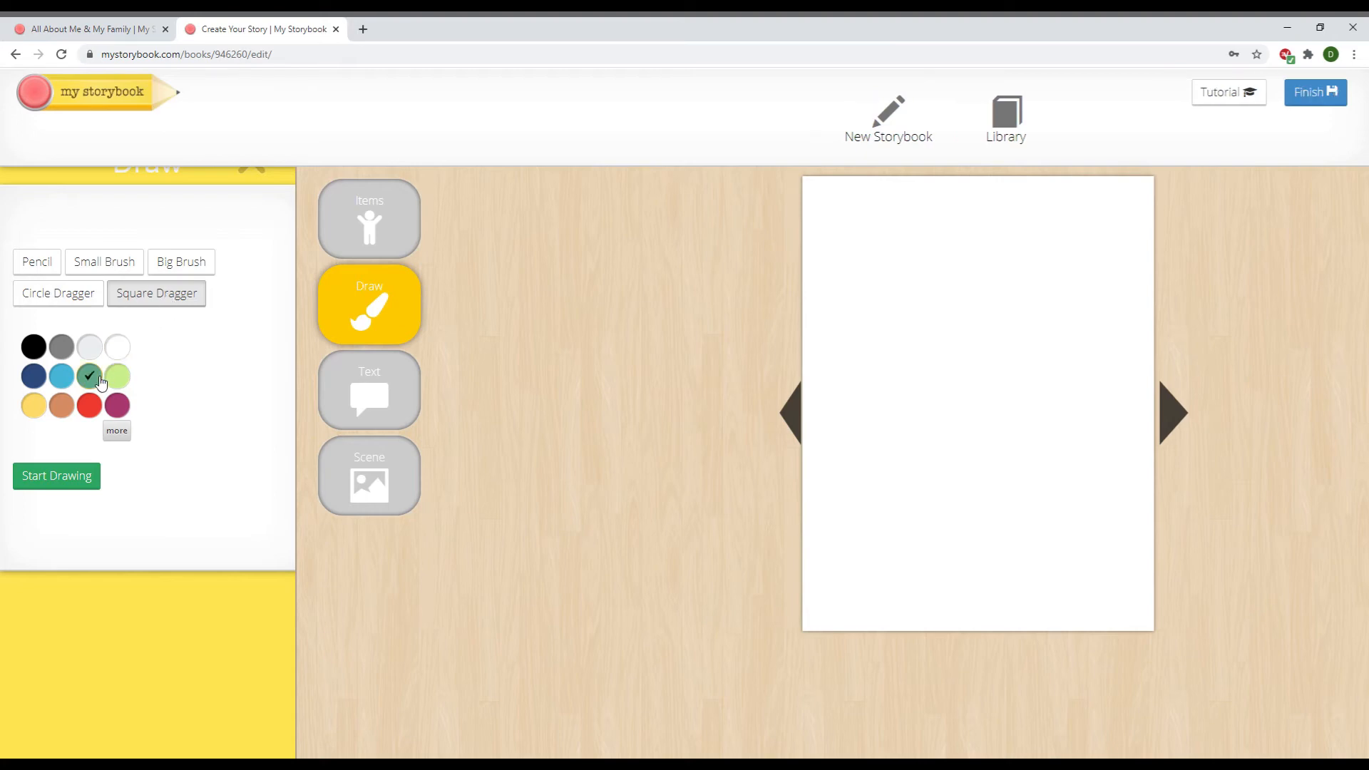
pyautogui.moveTo(808, 466); pyautogui.dragTo(932, 554)
pyautogui.click(90, 482)
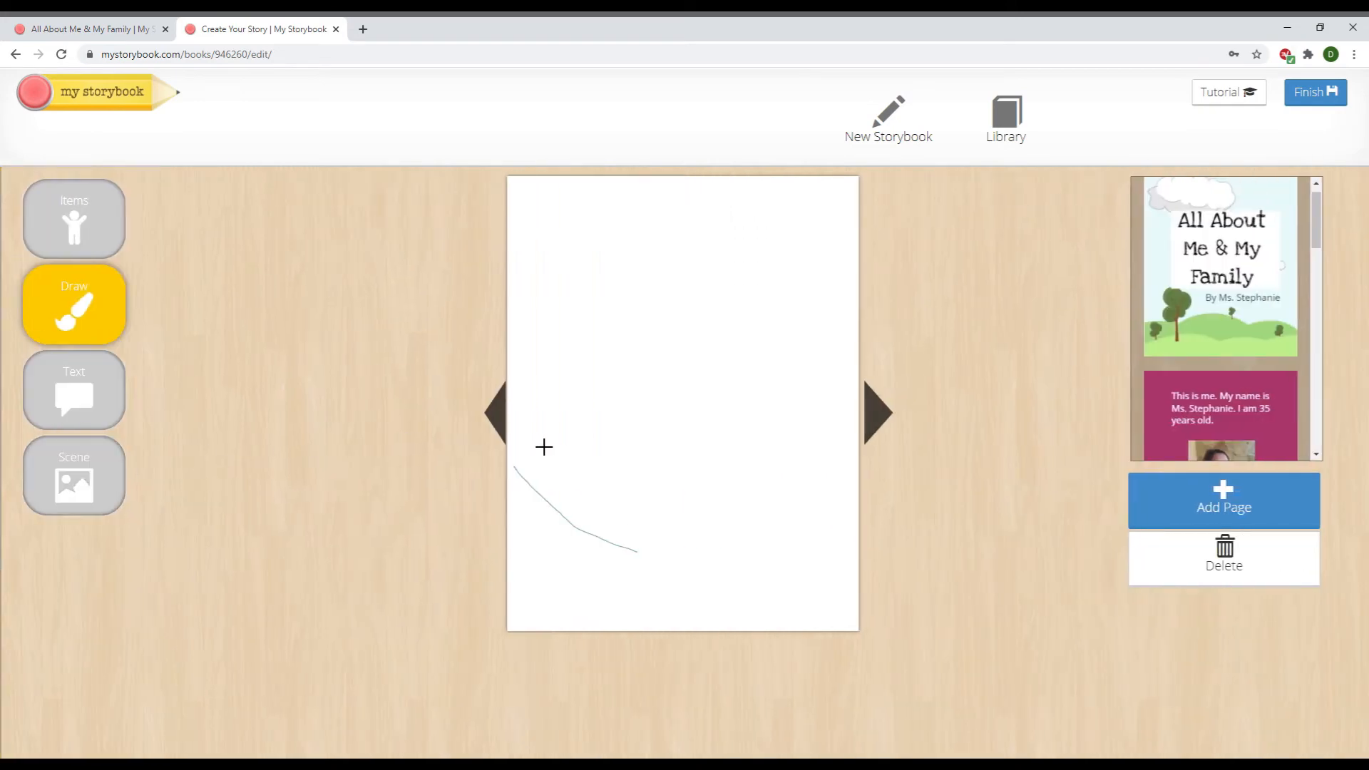
pyautogui.moveTo(523, 453)
pyautogui.mouseDown()
pyautogui.moveTo(580, 550)
pyautogui.moveTo(742, 621)
pyautogui.moveTo(862, 625)
pyautogui.mouseUp()
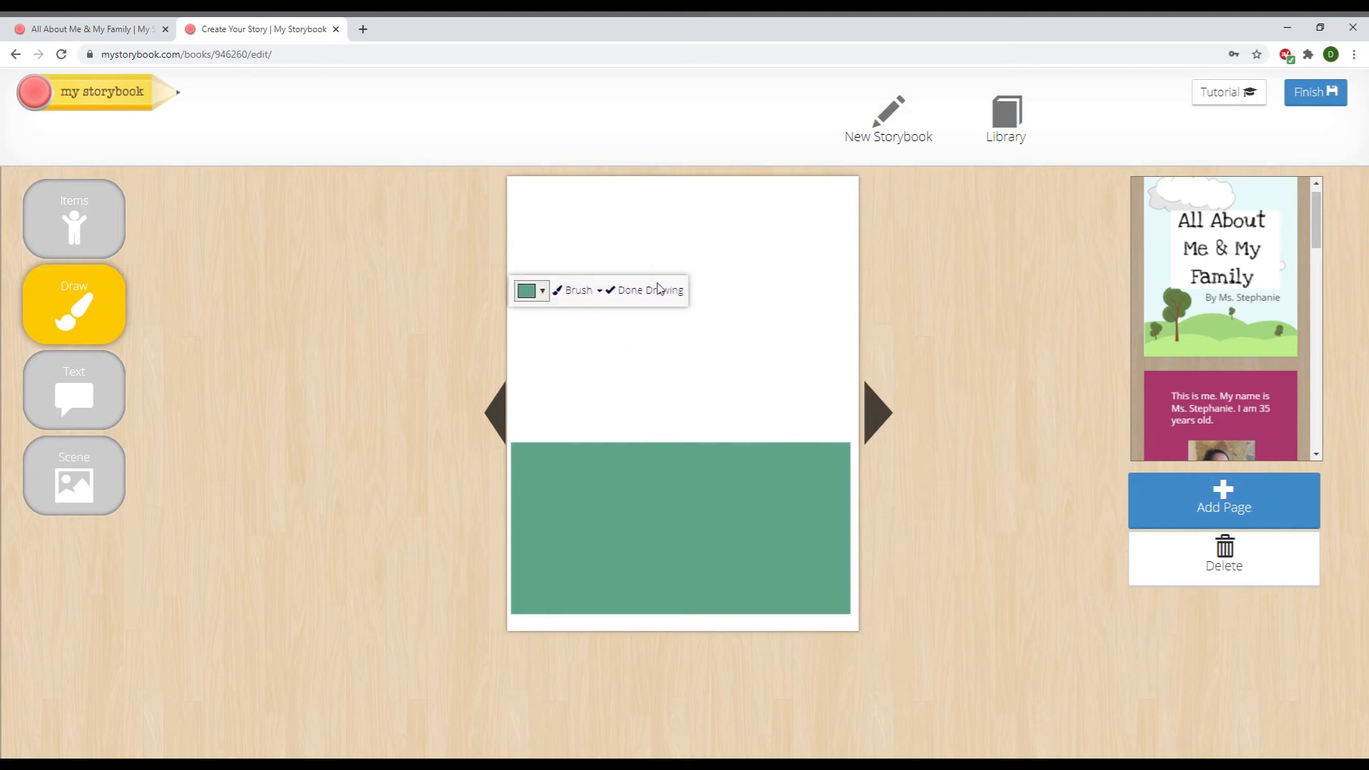
# Draw a yellow filled circle as a sun near the top-right
pyautogui.click(600, 291)
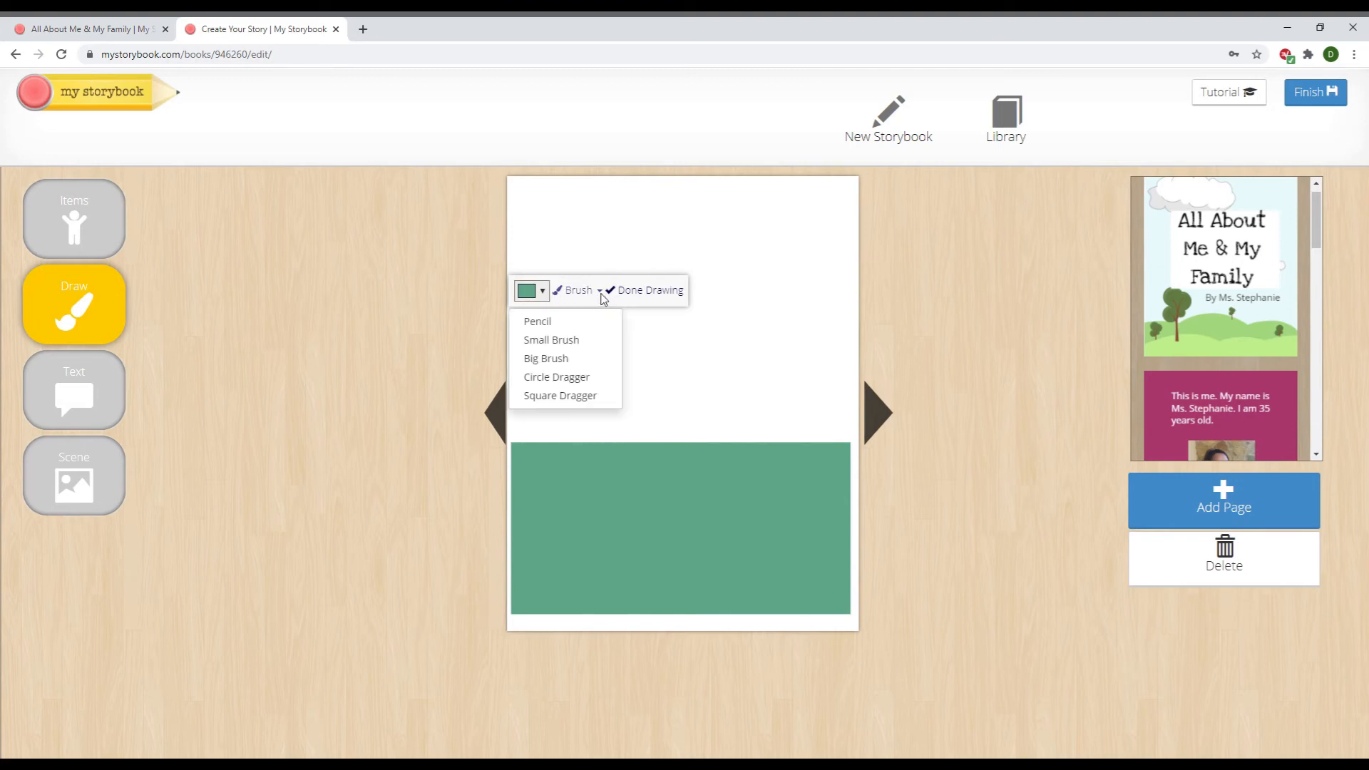
pyautogui.click(591, 378)
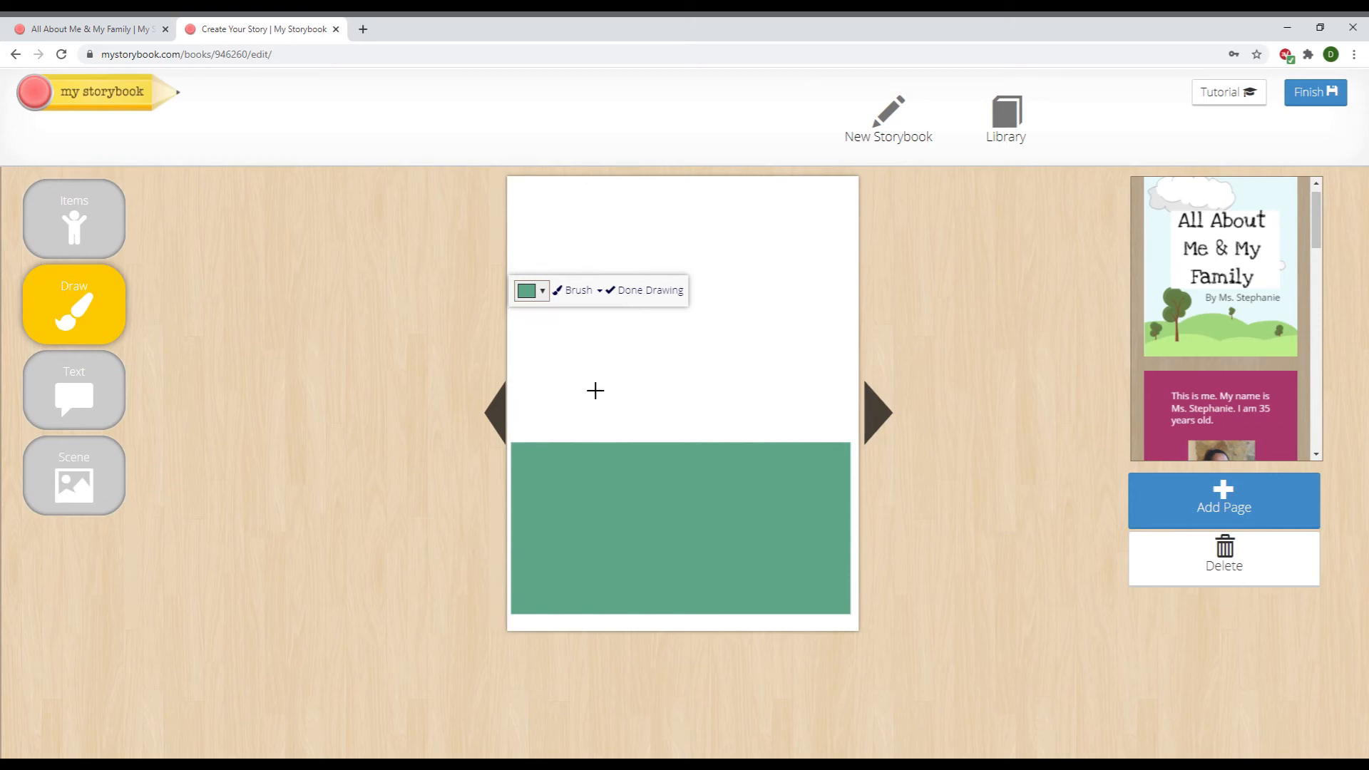
pyautogui.click(544, 298)
pyautogui.click(591, 353)
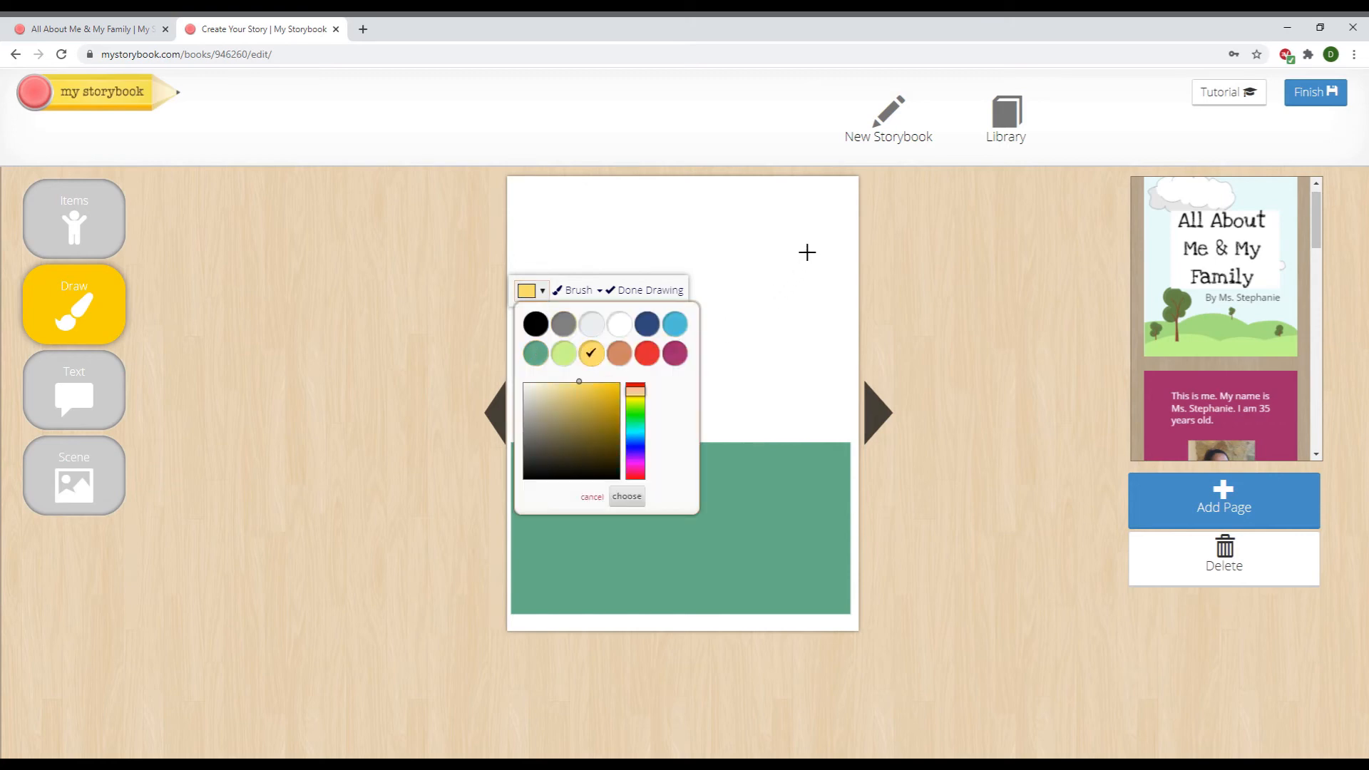
pyautogui.moveTo(839, 226); pyautogui.dragTo(693, 358)
# Draw a light-blue cloud outline at the top-left with the small brush
pyautogui.click(600, 291)
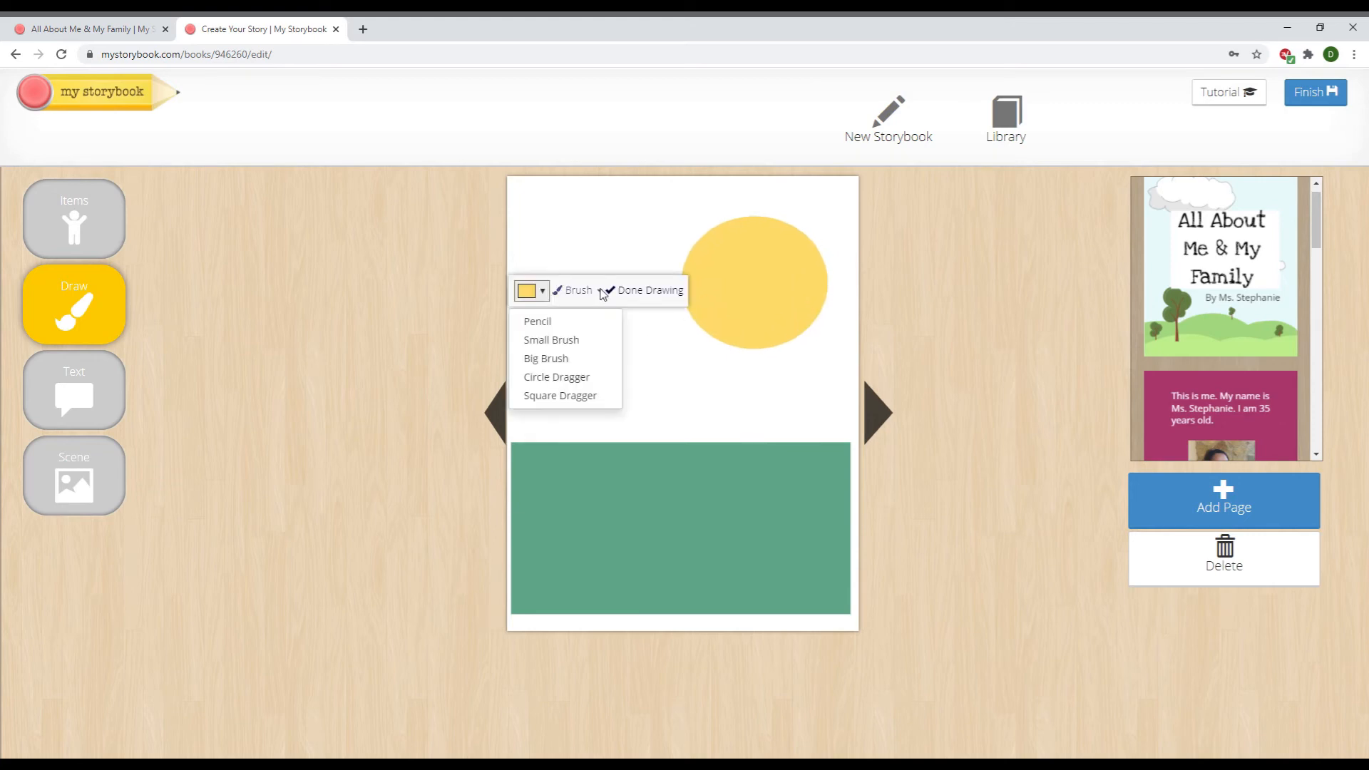
pyautogui.click(570, 341)
pyautogui.click(544, 292)
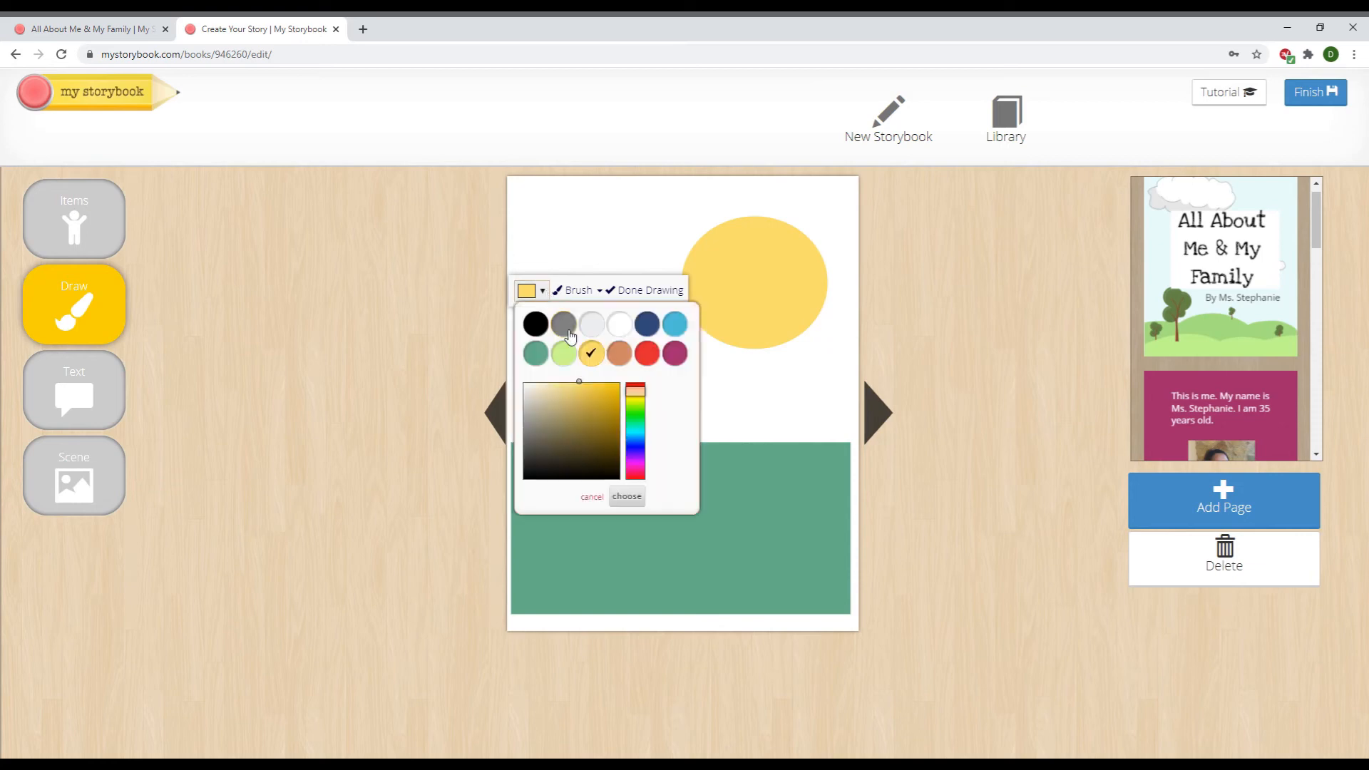
pyautogui.click(676, 329)
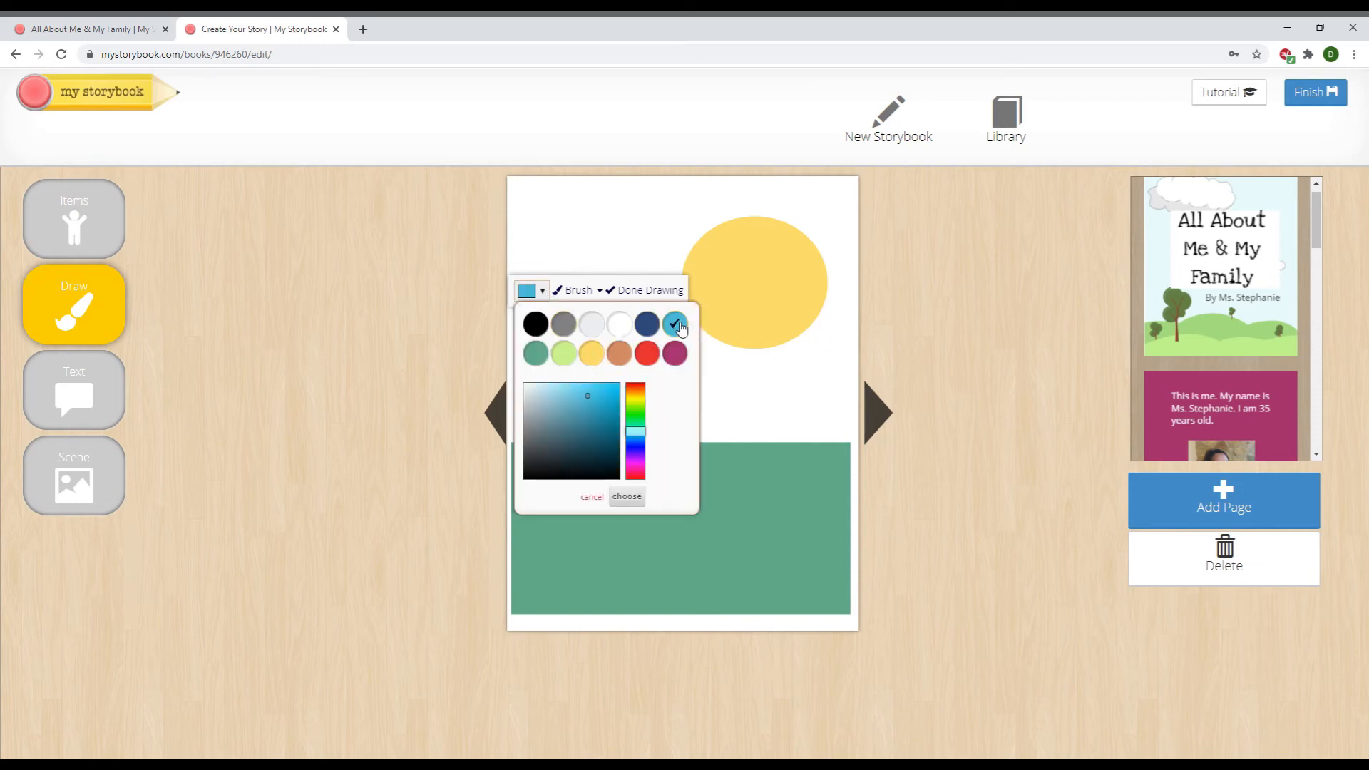
pyautogui.click(648, 254)
pyautogui.moveTo(637, 238)
pyautogui.mouseDown()
pyautogui.moveTo(553, 278)
pyautogui.moveTo(572, 325)
pyautogui.moveTo(639, 330)
pyautogui.moveTo(666, 278)
pyautogui.moveTo(644, 235)
pyautogui.moveTo(646, 252)
pyautogui.mouseUp()
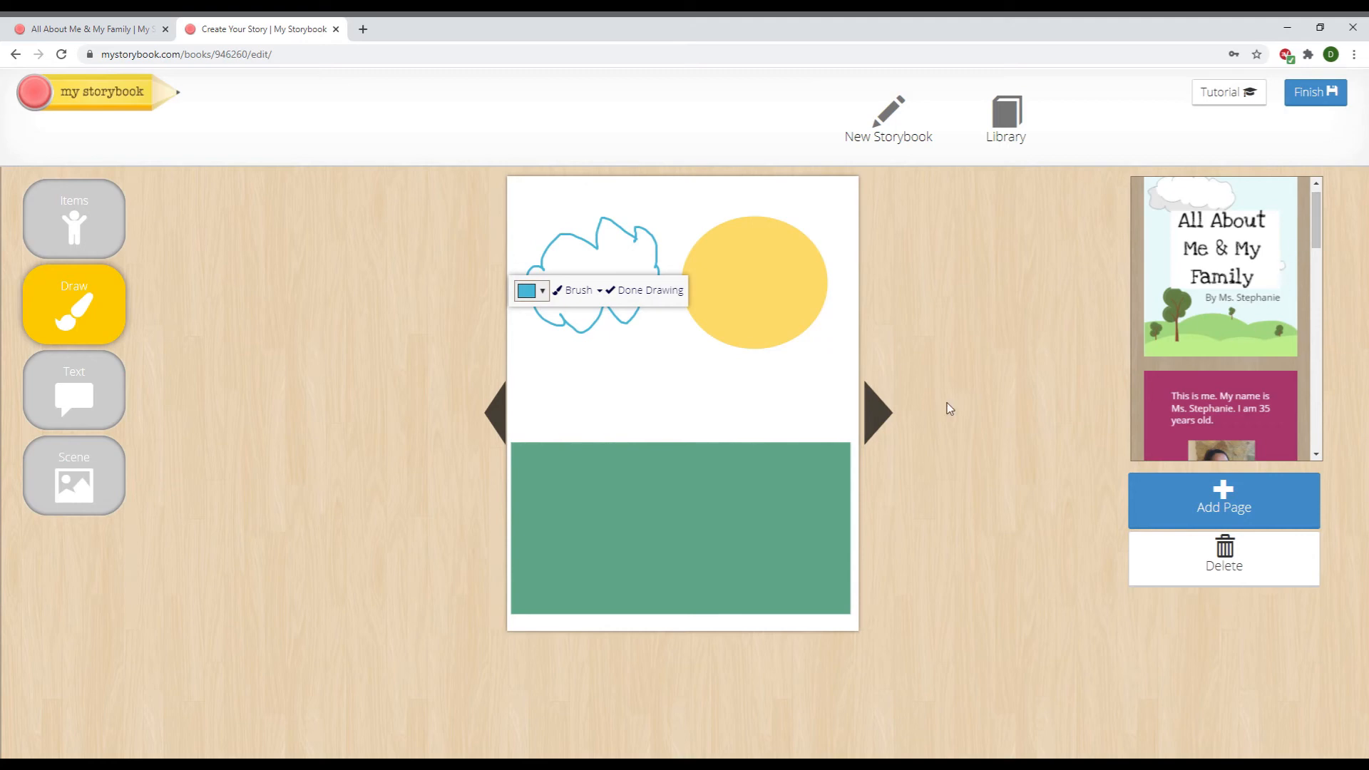
# Mark 'All About Me & My Family' as a finished story
pyautogui.click(1340, 98)
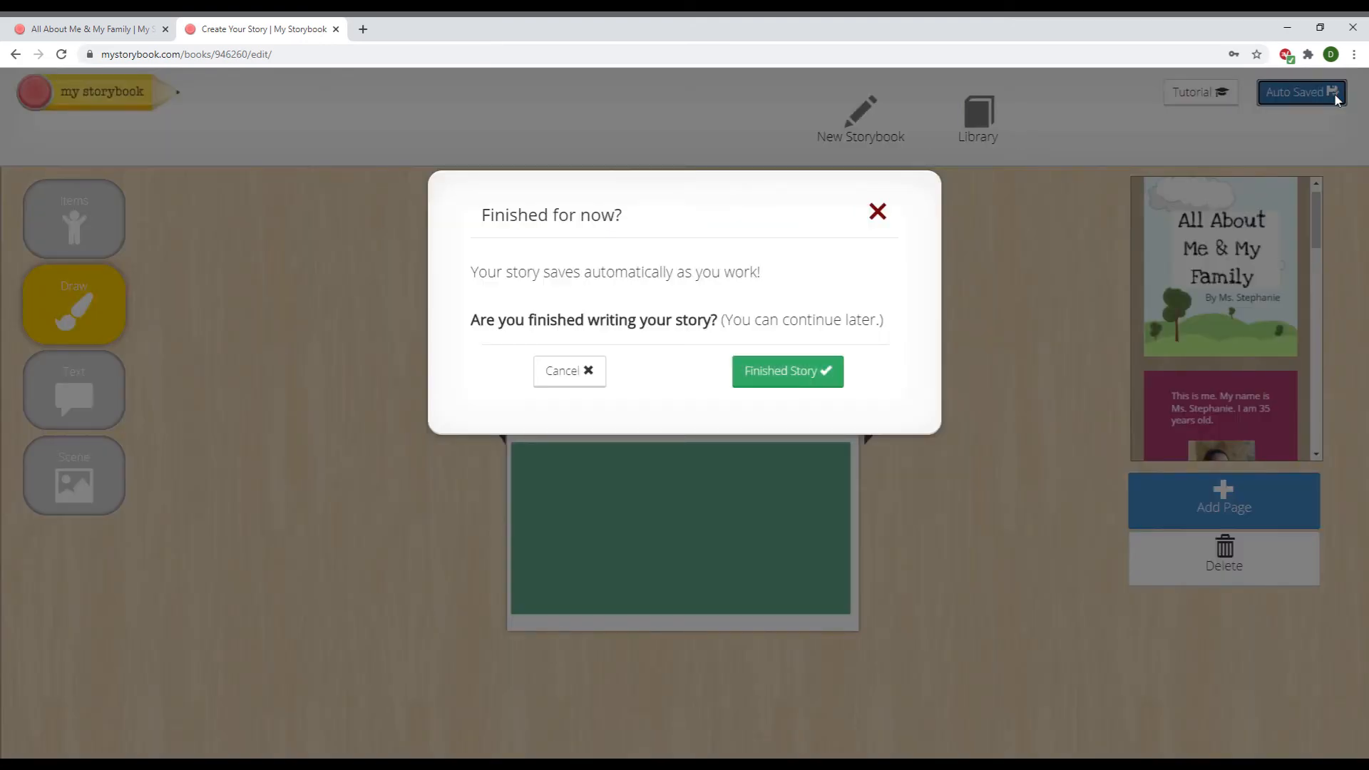
pyautogui.click(793, 392)
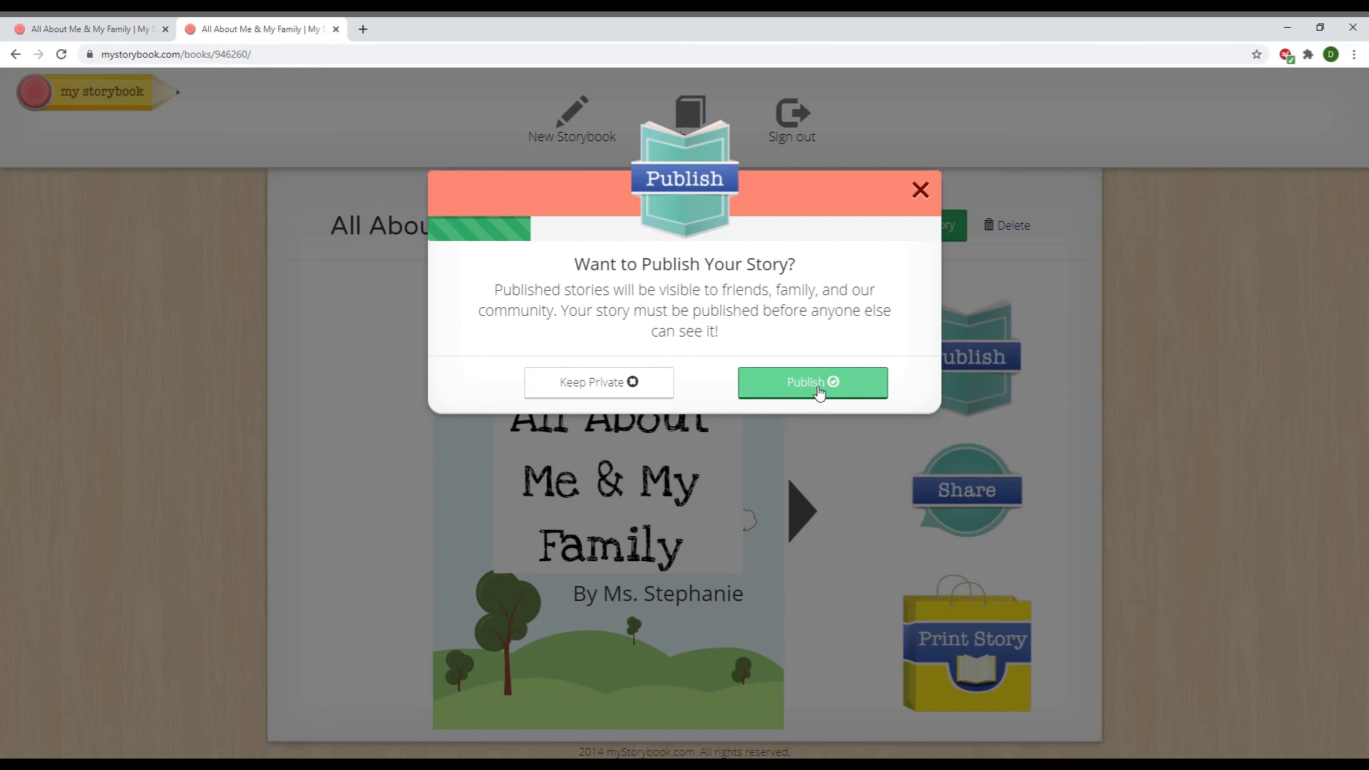
# Choose Publish in the 'Want to Publish Your Story?' prompt
pyautogui.click(819, 385)
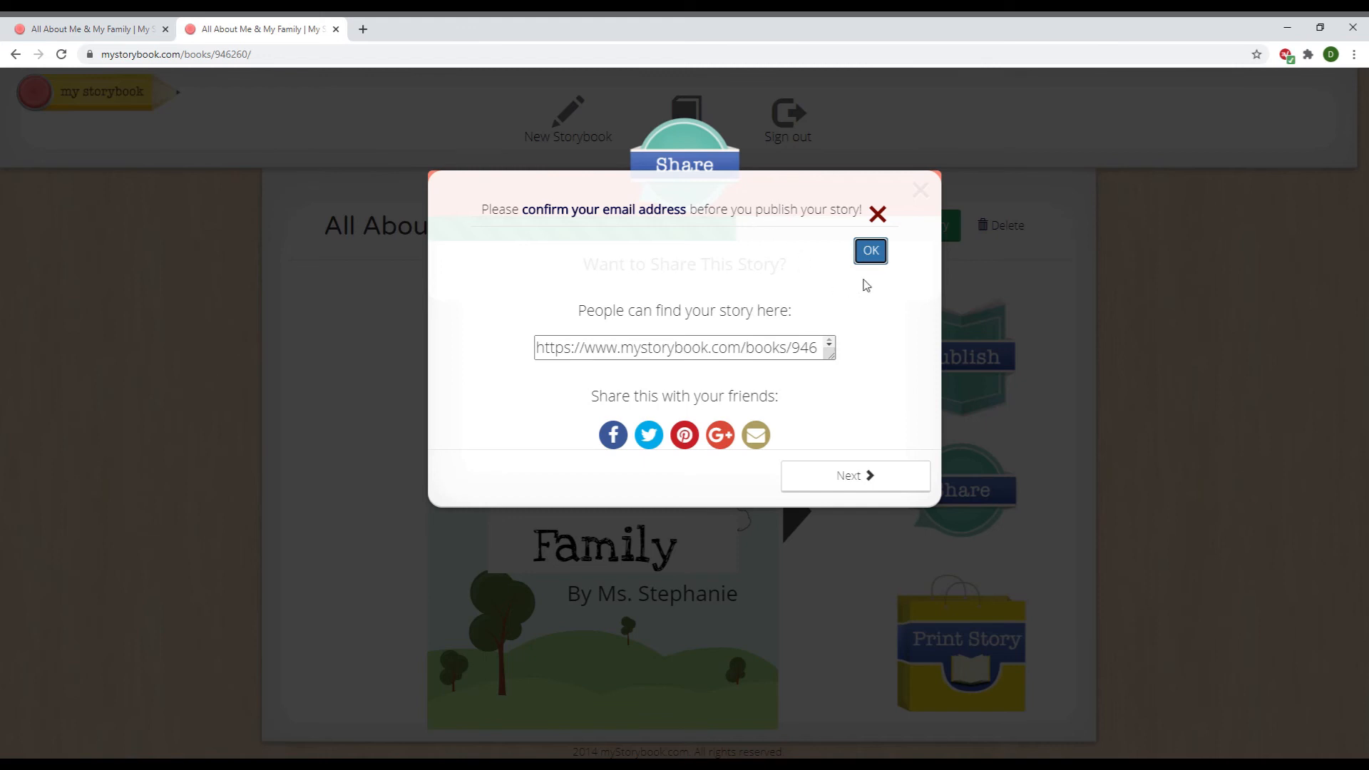
# Dismiss the email notice, select the story's share link, and continue past sharing
pyautogui.click(871, 251)
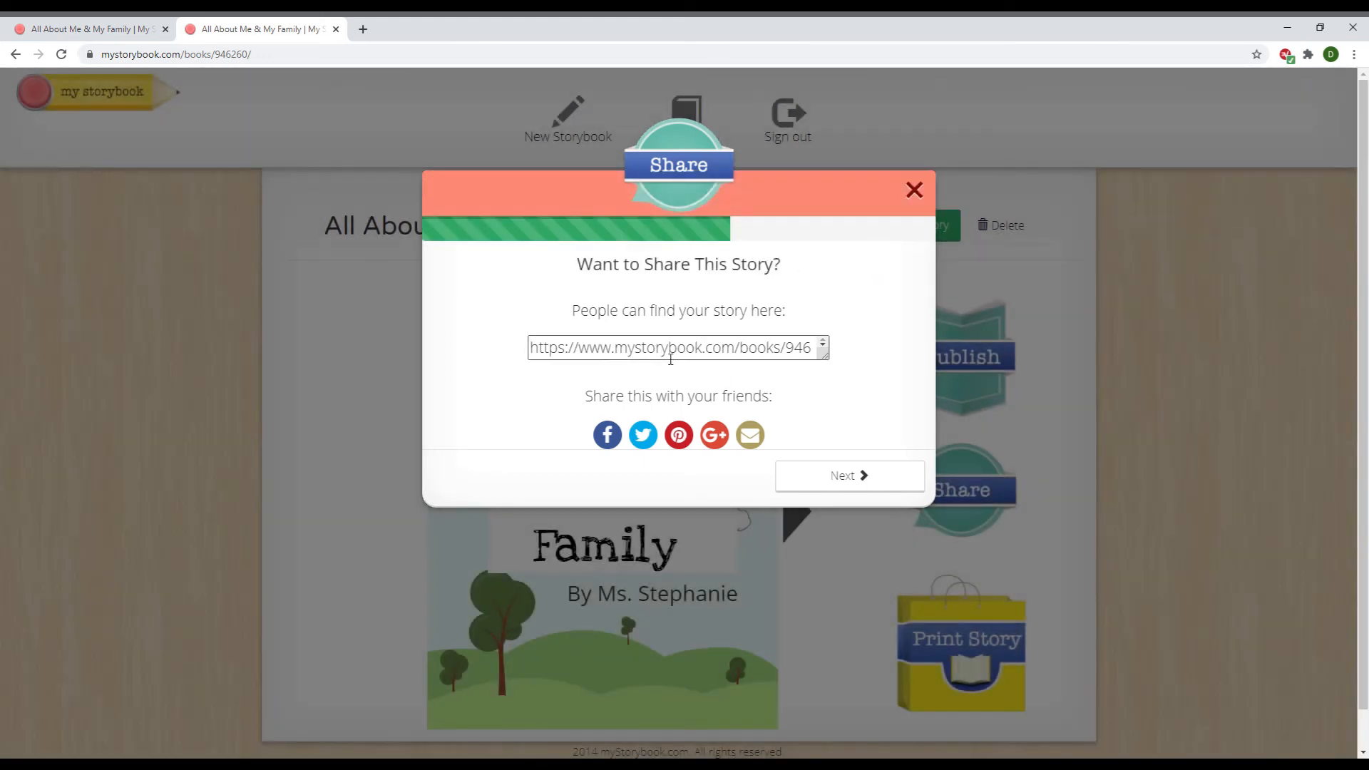
pyautogui.tripleClick(676, 354)
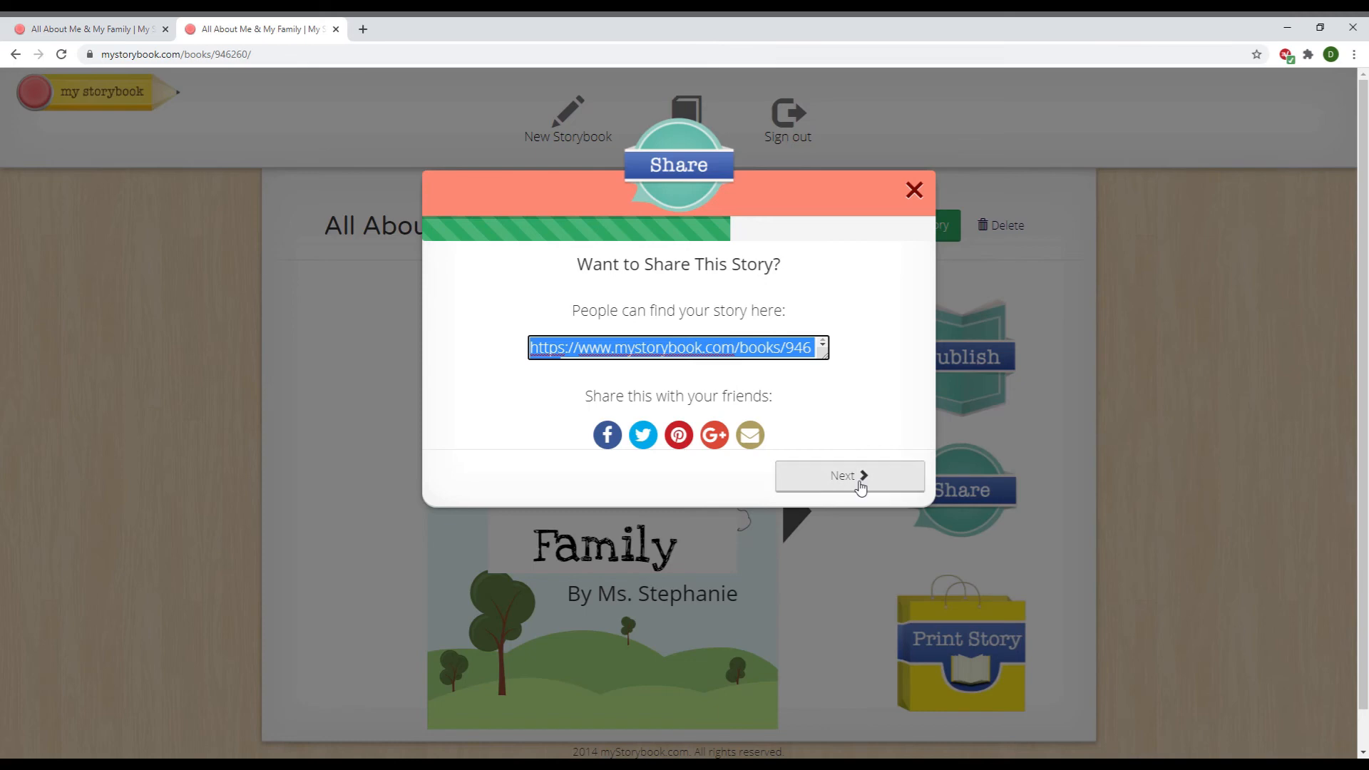
pyautogui.click(860, 487)
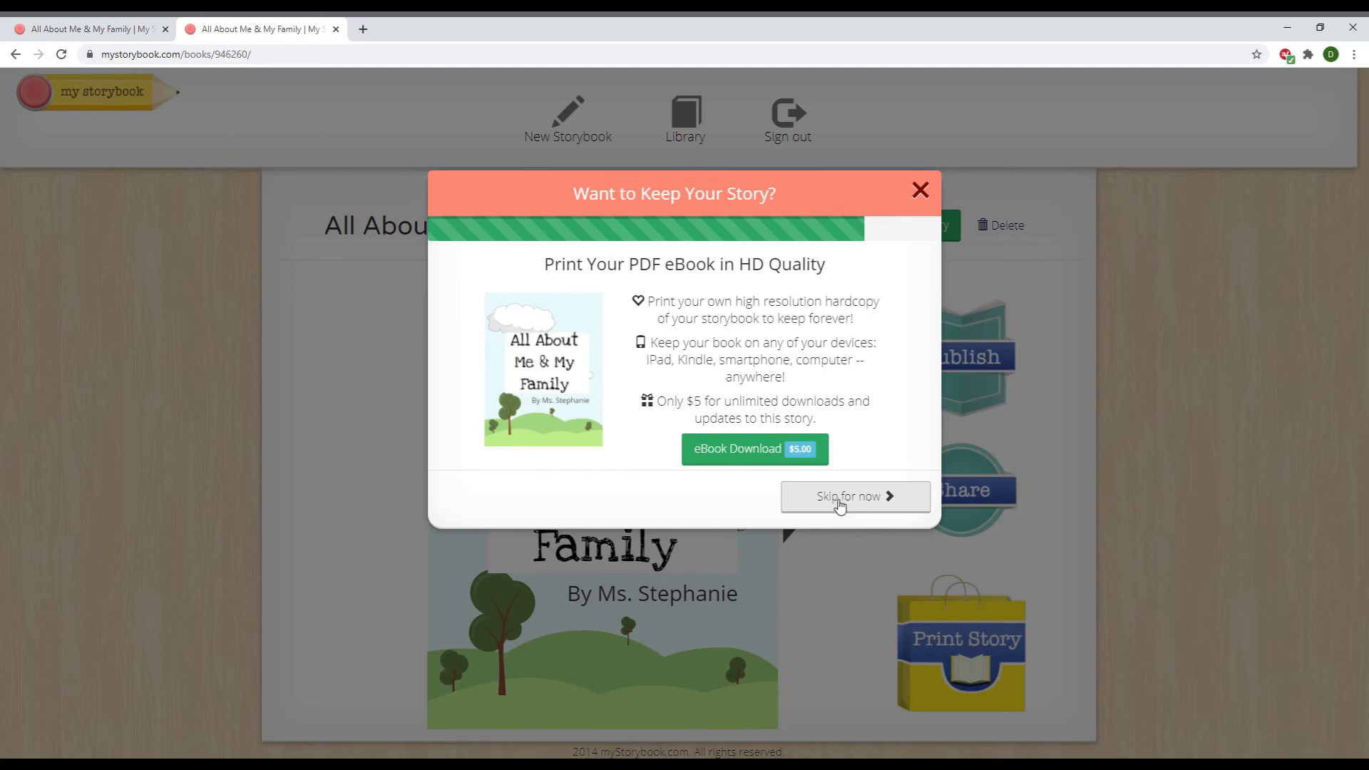
# Skip the $5 eBook offer, reselect the story link under Share, then close sharing
pyautogui.click(839, 503)
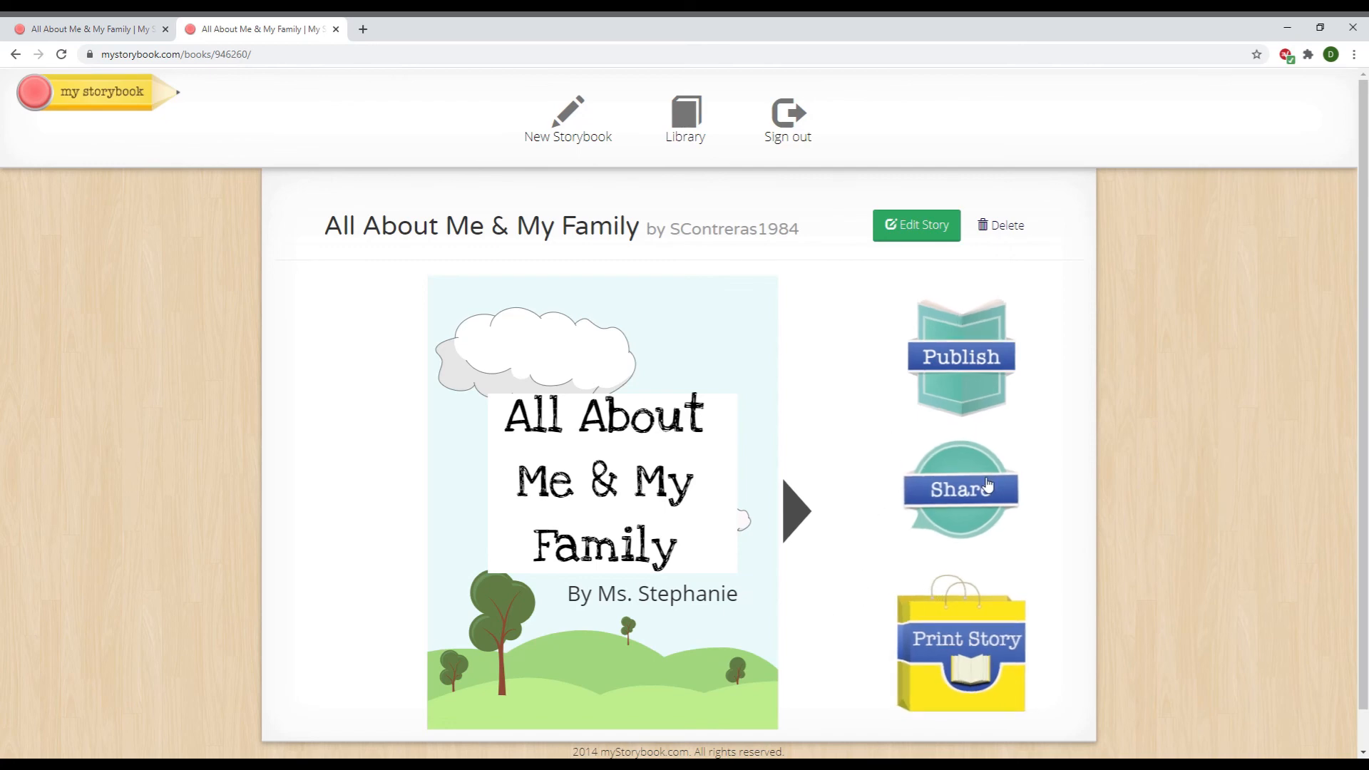
pyautogui.click(974, 502)
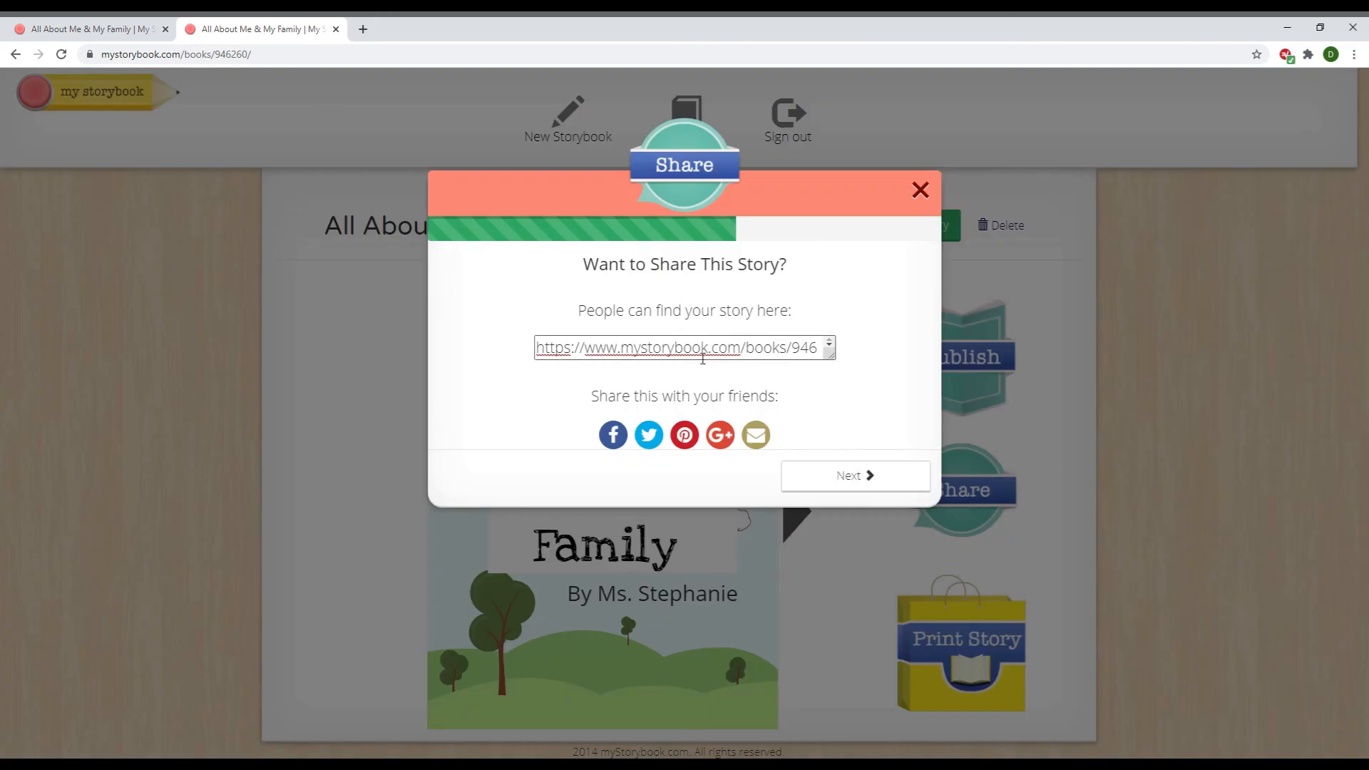
pyautogui.click(703, 358)
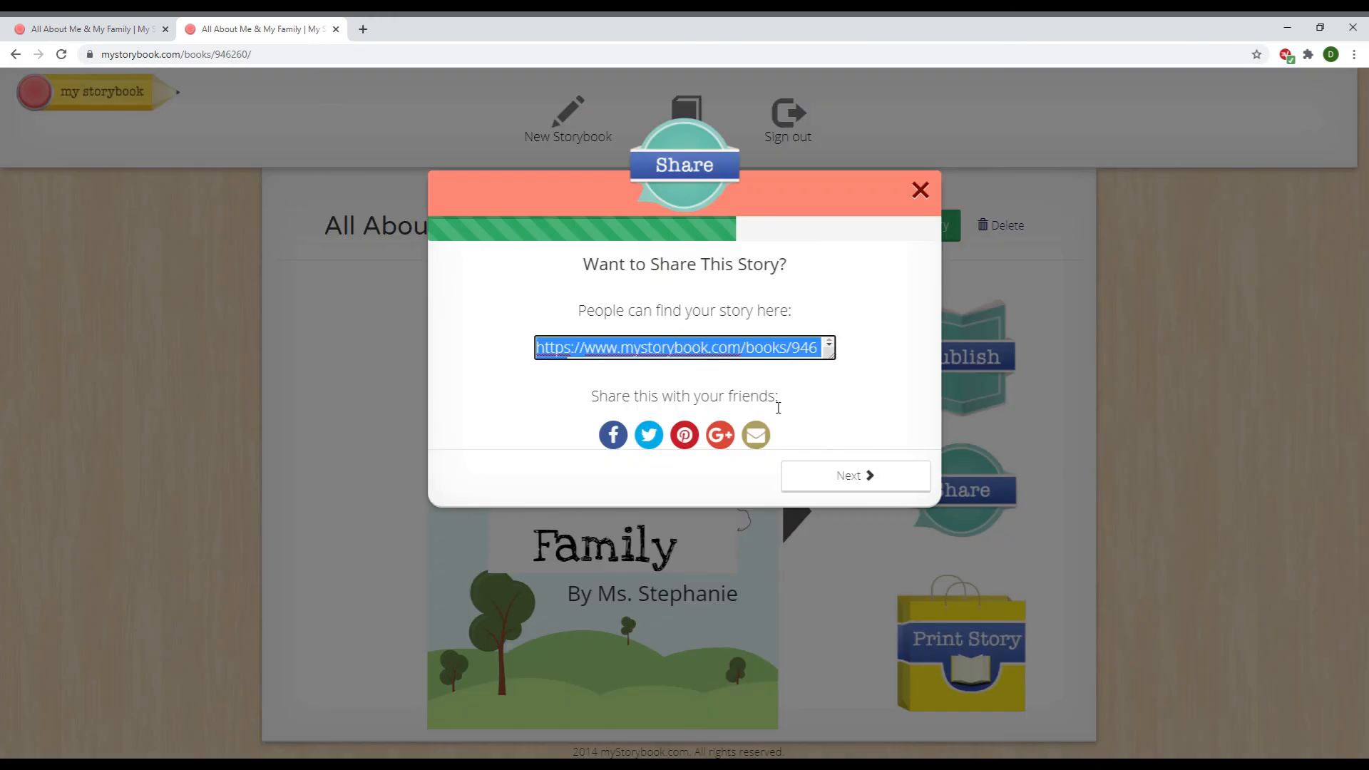
pyautogui.click(921, 189)
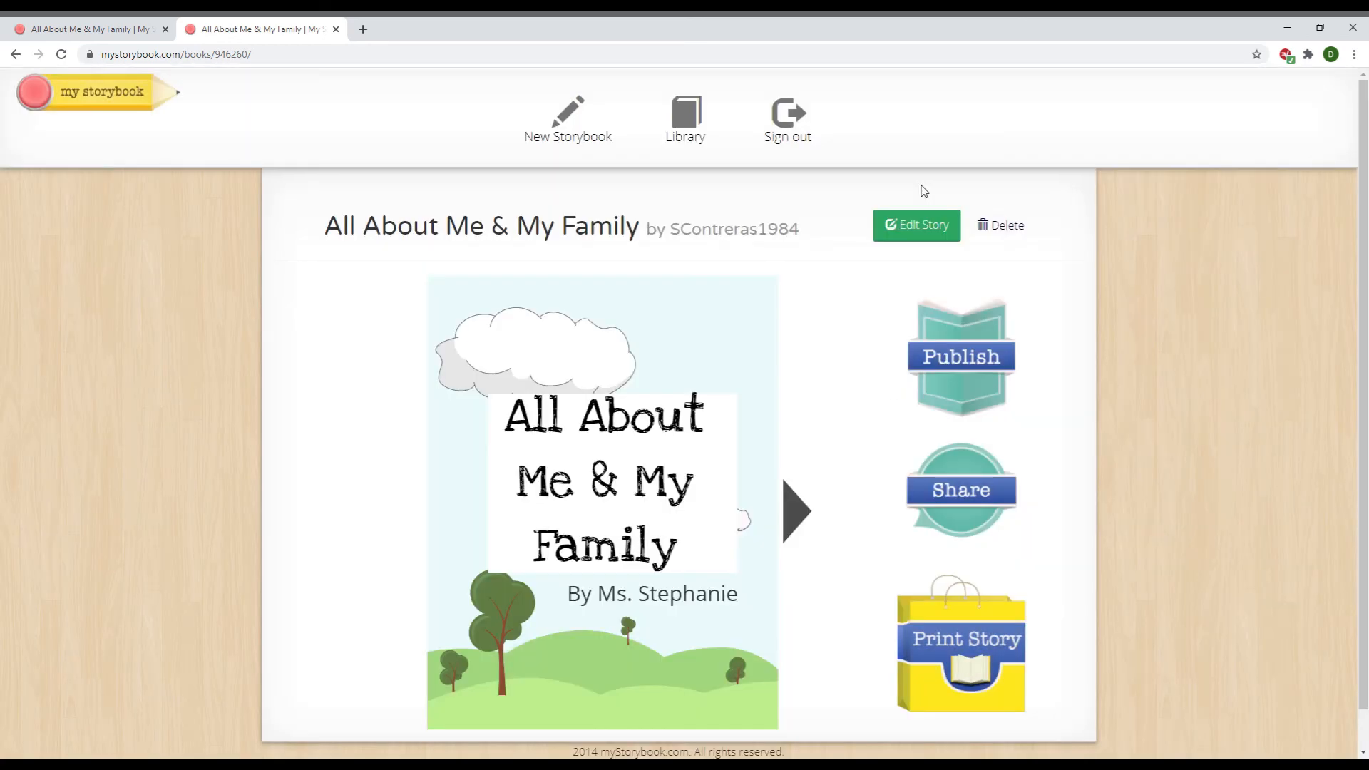